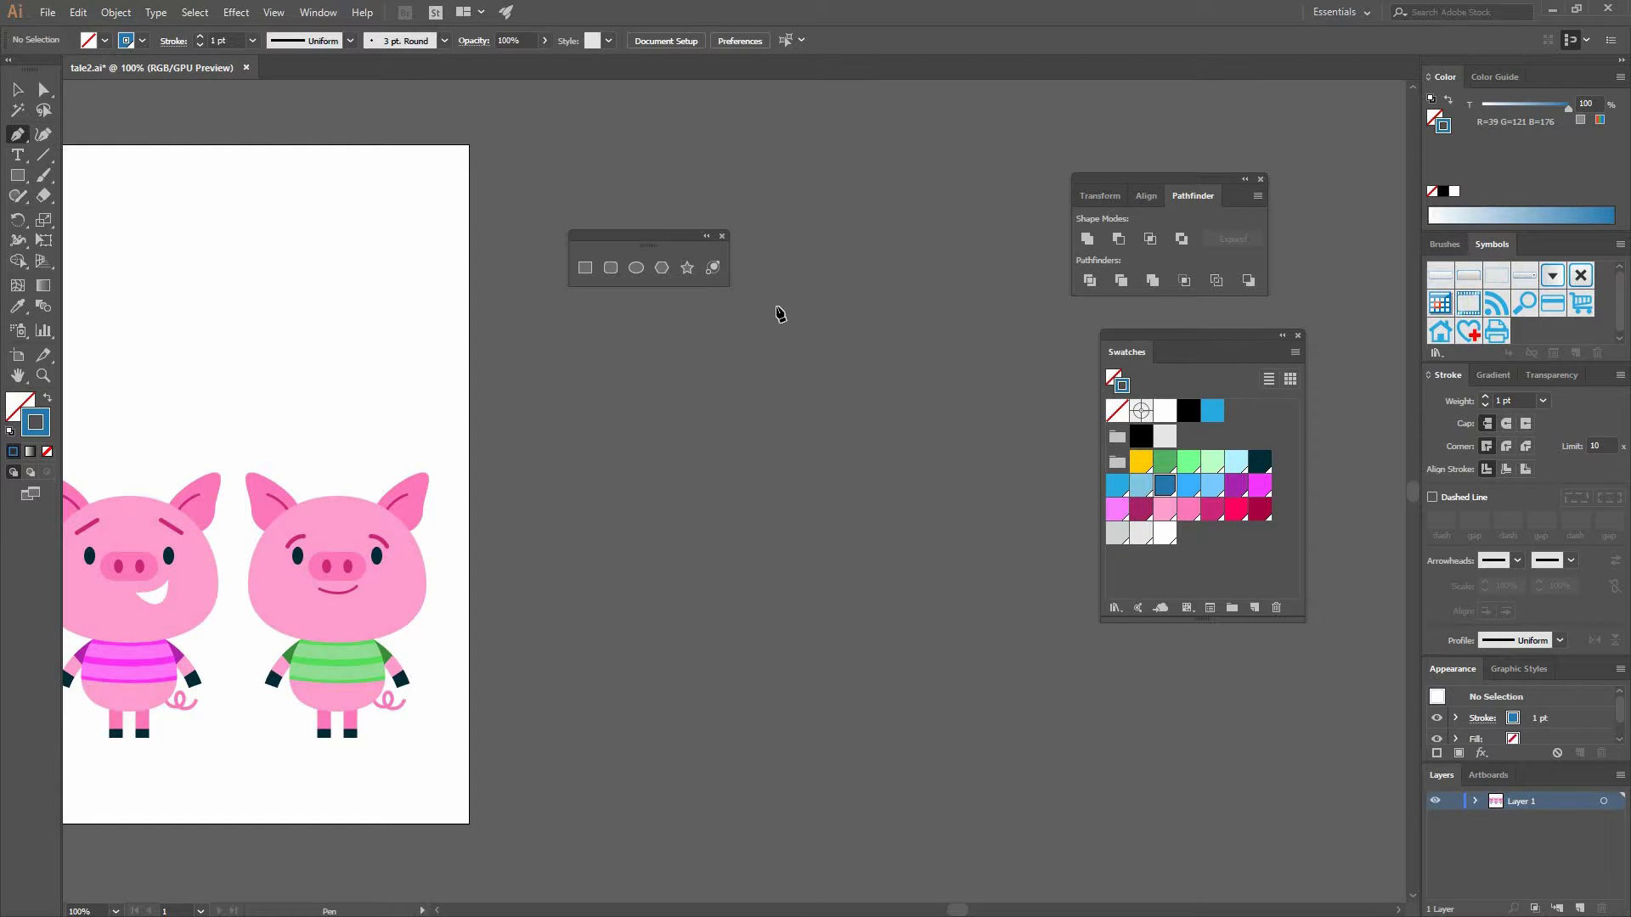
- Draw half of a house outline with the Pen tool: a sloped roof edge, a vertical wall and the base
{"action": "left_click", "coordinate": [817, 282]}
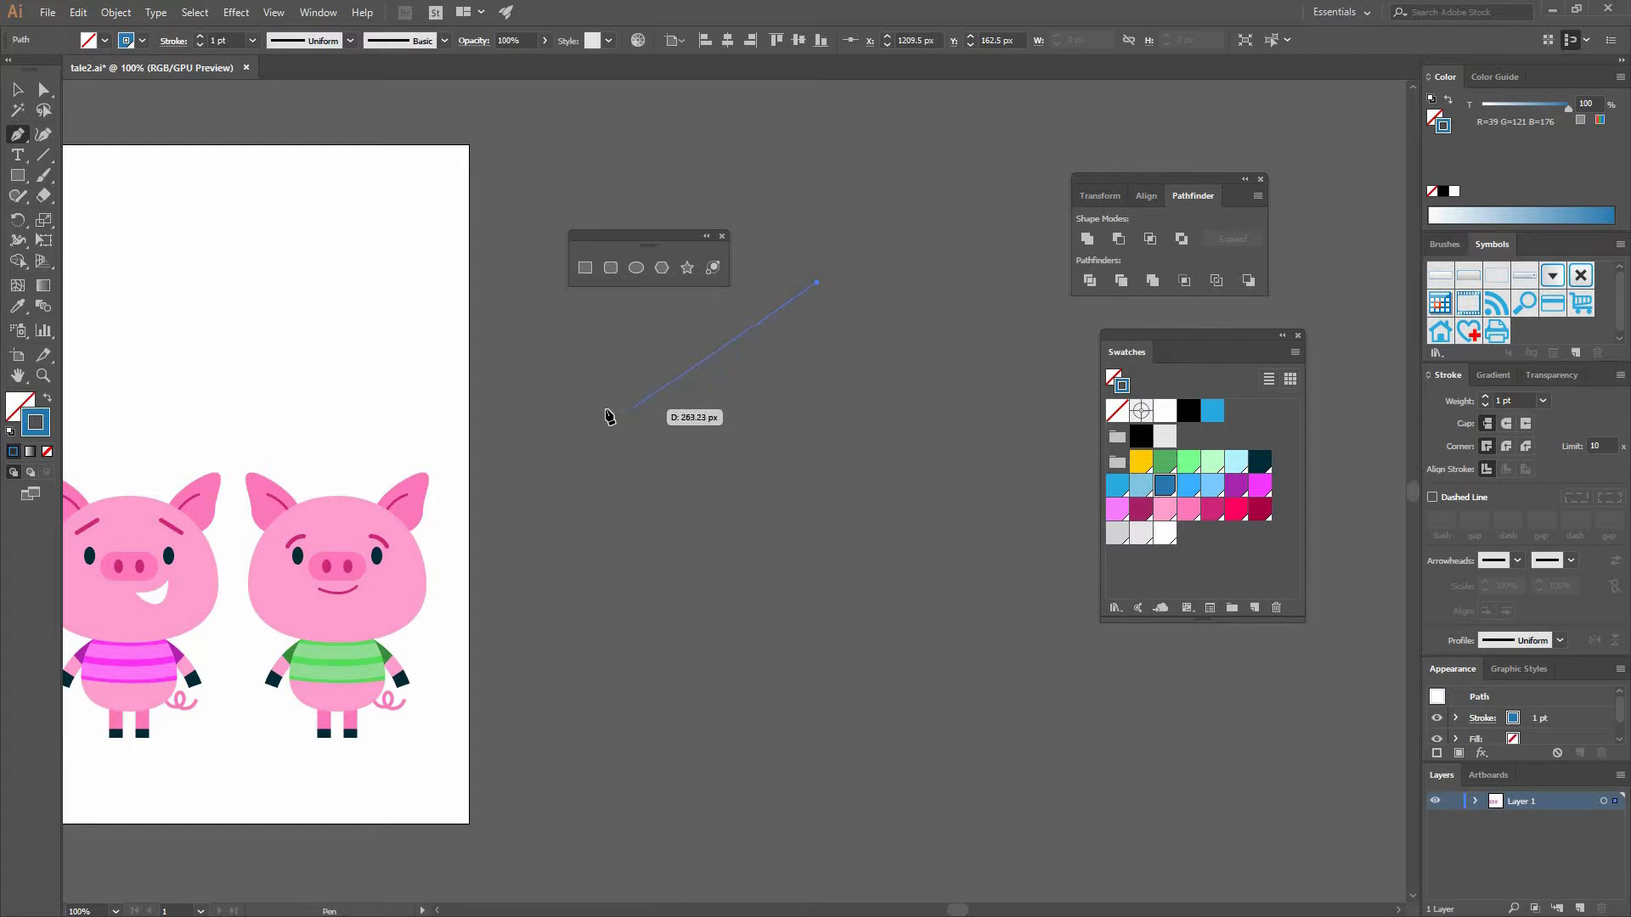
{"action": "left_click", "coordinate": [651, 426]}
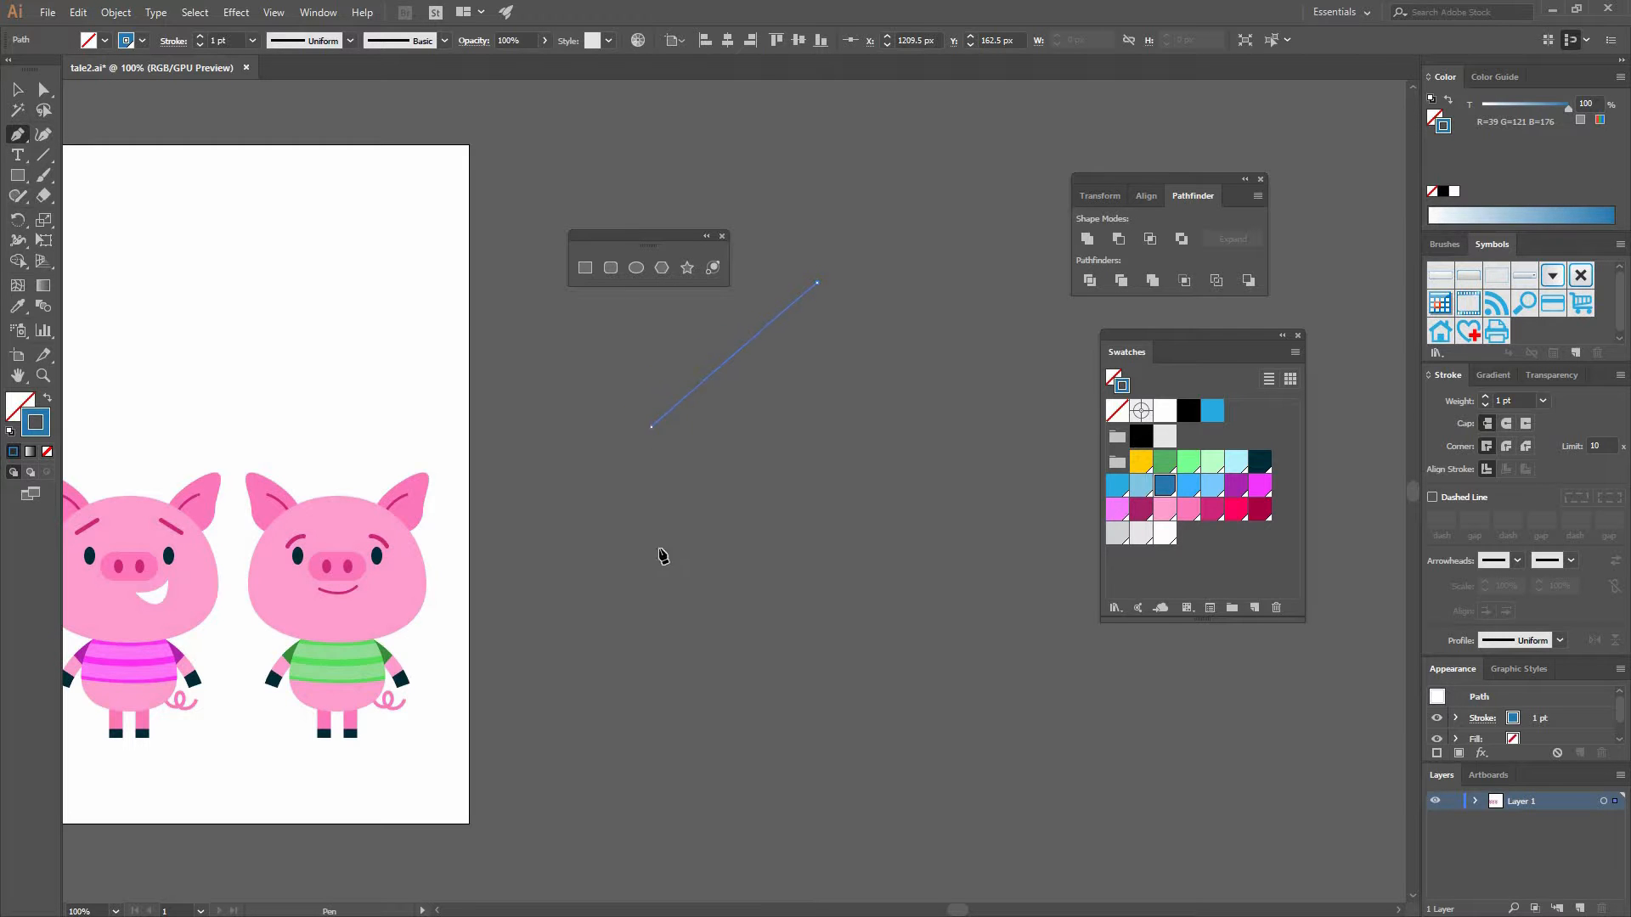
{"action": "left_click", "coordinate": [652, 630], "text": "shift"}
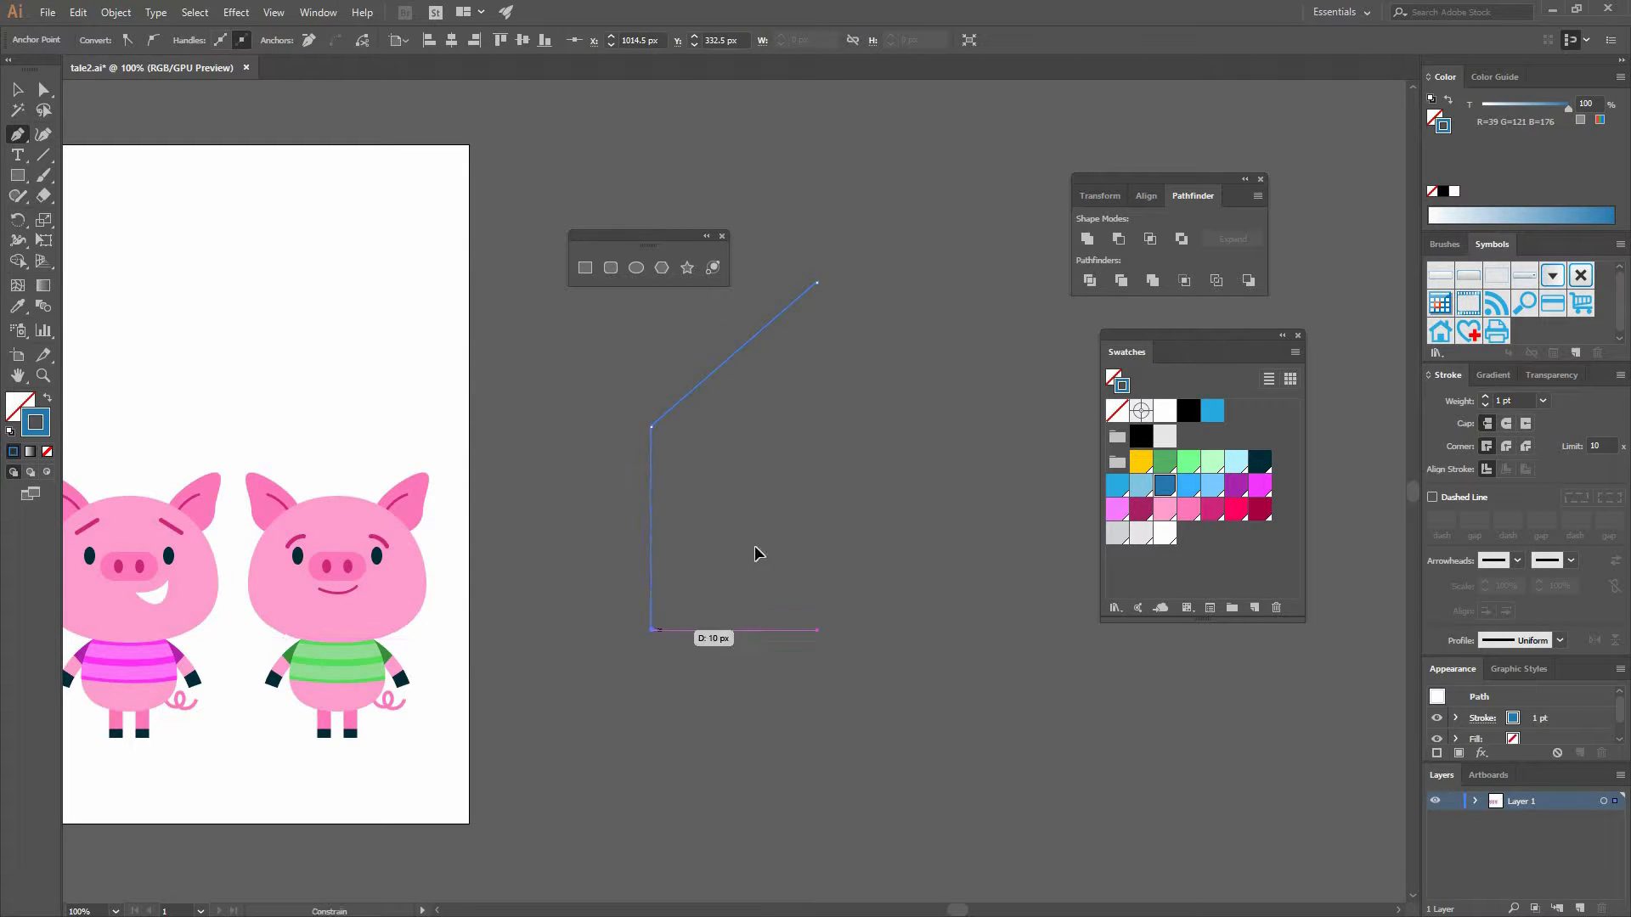
{"action": "left_click", "coordinate": [833, 356], "text": "ctrl"}
- Reposition the roof peak anchor of the half outline so the slope ends at the centre line
{"action": "key", "text": "a"}
{"action": "left_click_drag", "start_coordinate": [801, 300], "coordinate": [784, 307]}
{"action": "left_click", "coordinate": [772, 572]}
{"action": "key", "text": "v"}
{"action": "left_click_drag", "start_coordinate": [688, 507], "coordinate": [807, 377]}
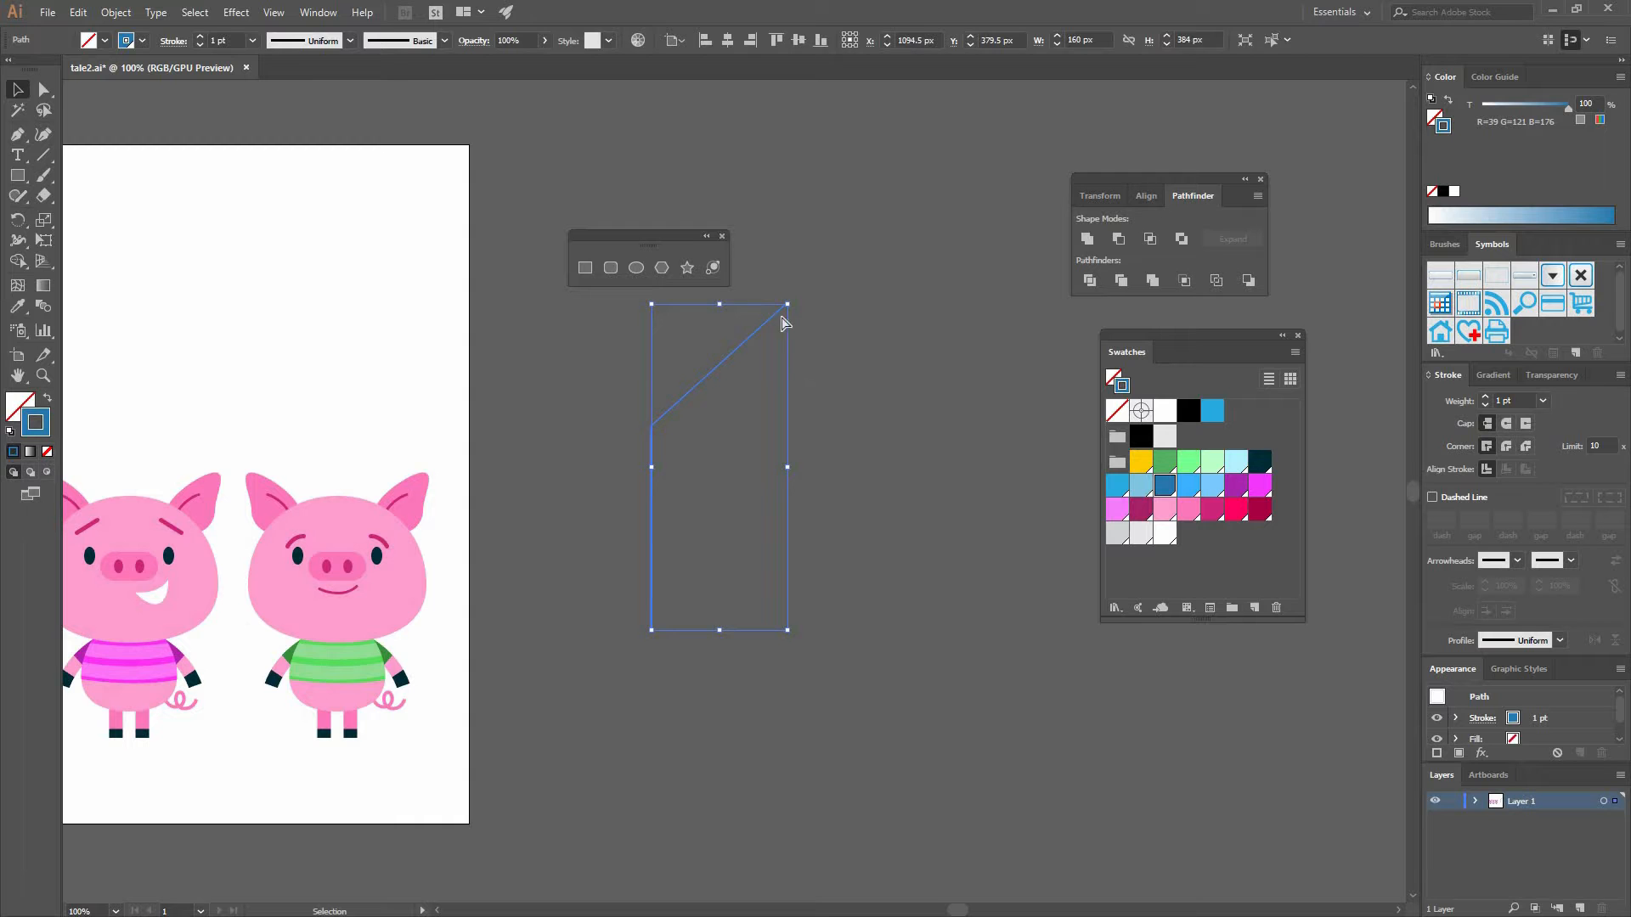
{"action": "left_click", "coordinate": [786, 335]}
{"action": "key", "text": "a"}
{"action": "left_click_drag", "start_coordinate": [788, 306], "coordinate": [803, 311]}
{"action": "key", "text": "v"}
{"action": "left_click_drag", "start_coordinate": [814, 446], "coordinate": [539, 388]}
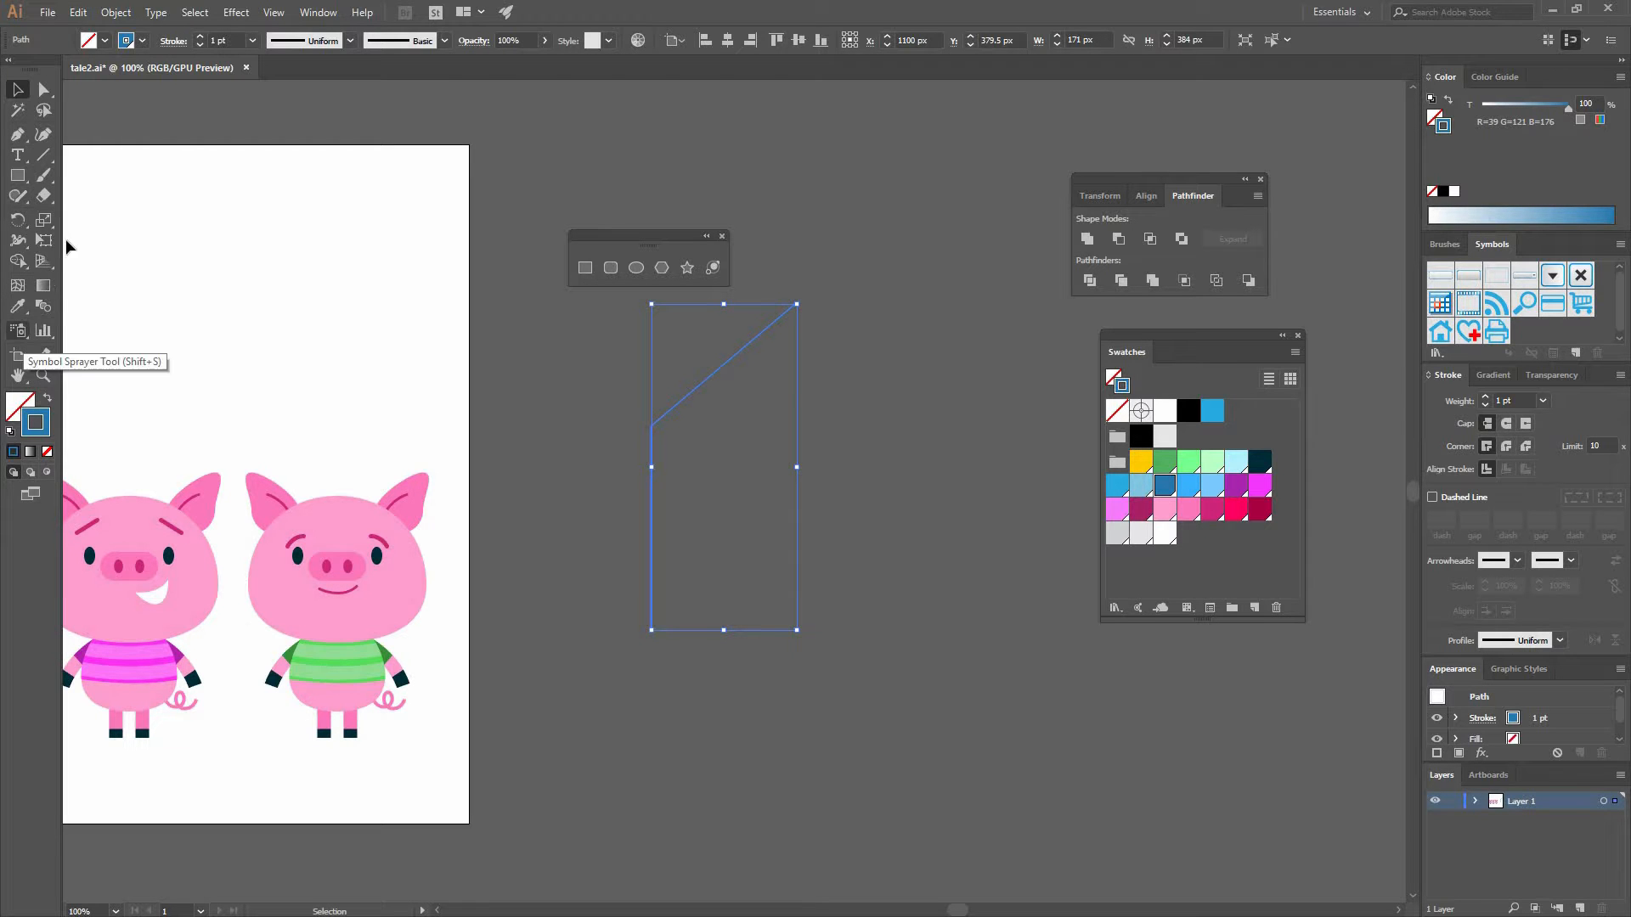
- Reflect a copy of the half outline vertically to form the other side of the house
{"action": "left_click", "coordinate": [20, 224]}
{"action": "left_click", "coordinate": [109, 245]}
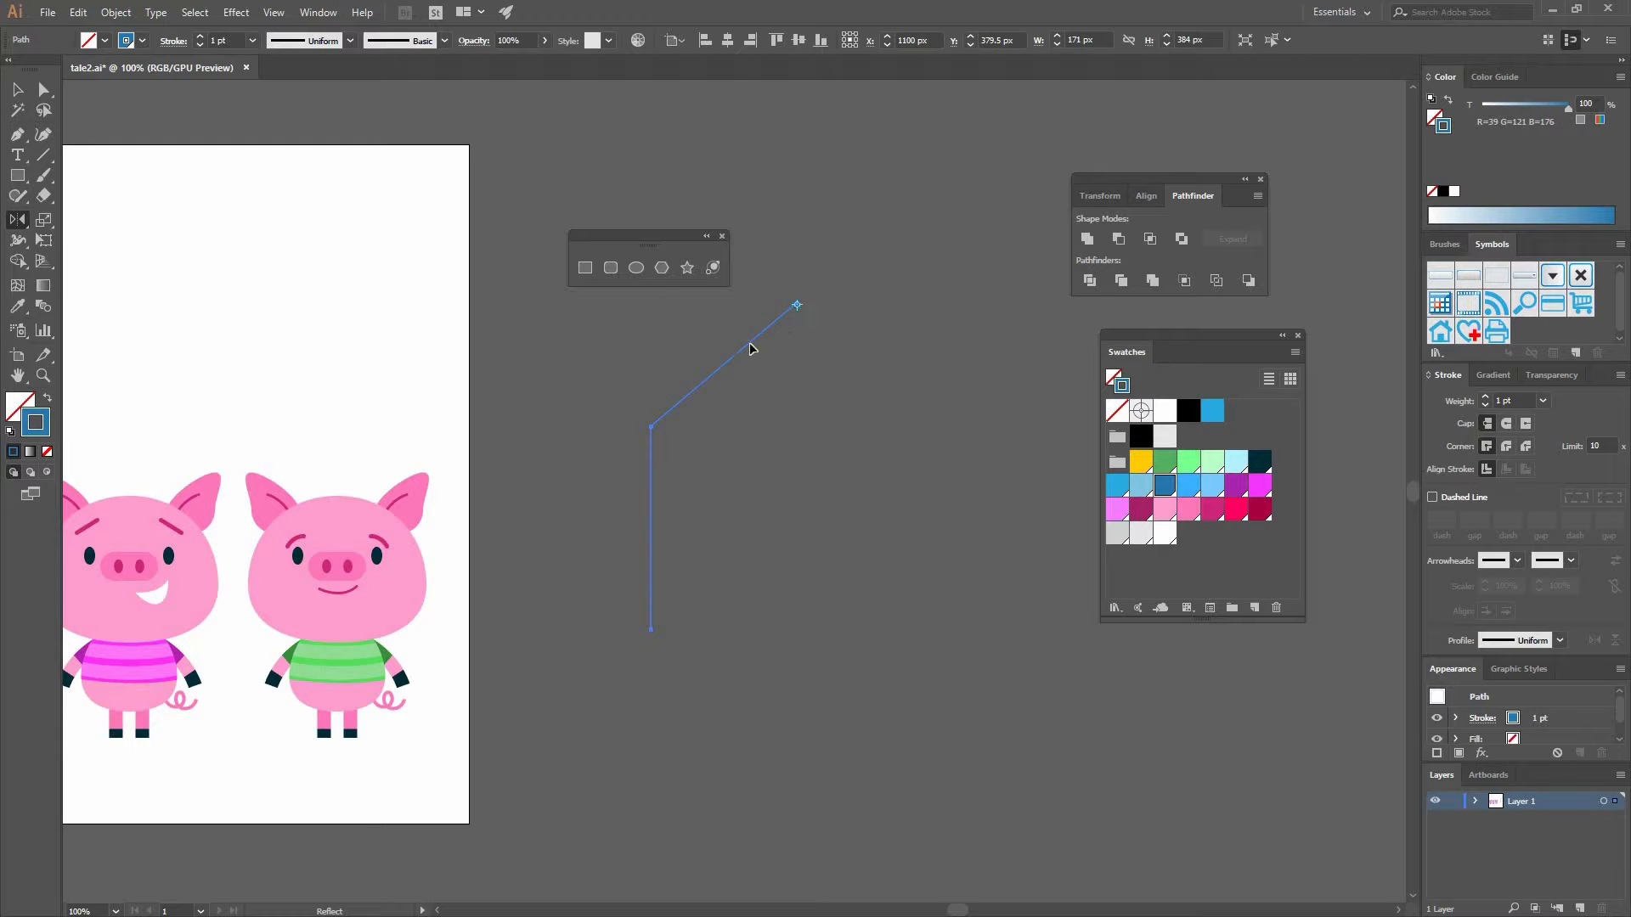
{"action": "left_click_drag", "start_coordinate": [884, 355], "coordinate": [795, 264]}
- Join the endpoints of the two halves into one closed house outline
{"action": "key", "text": "a"}
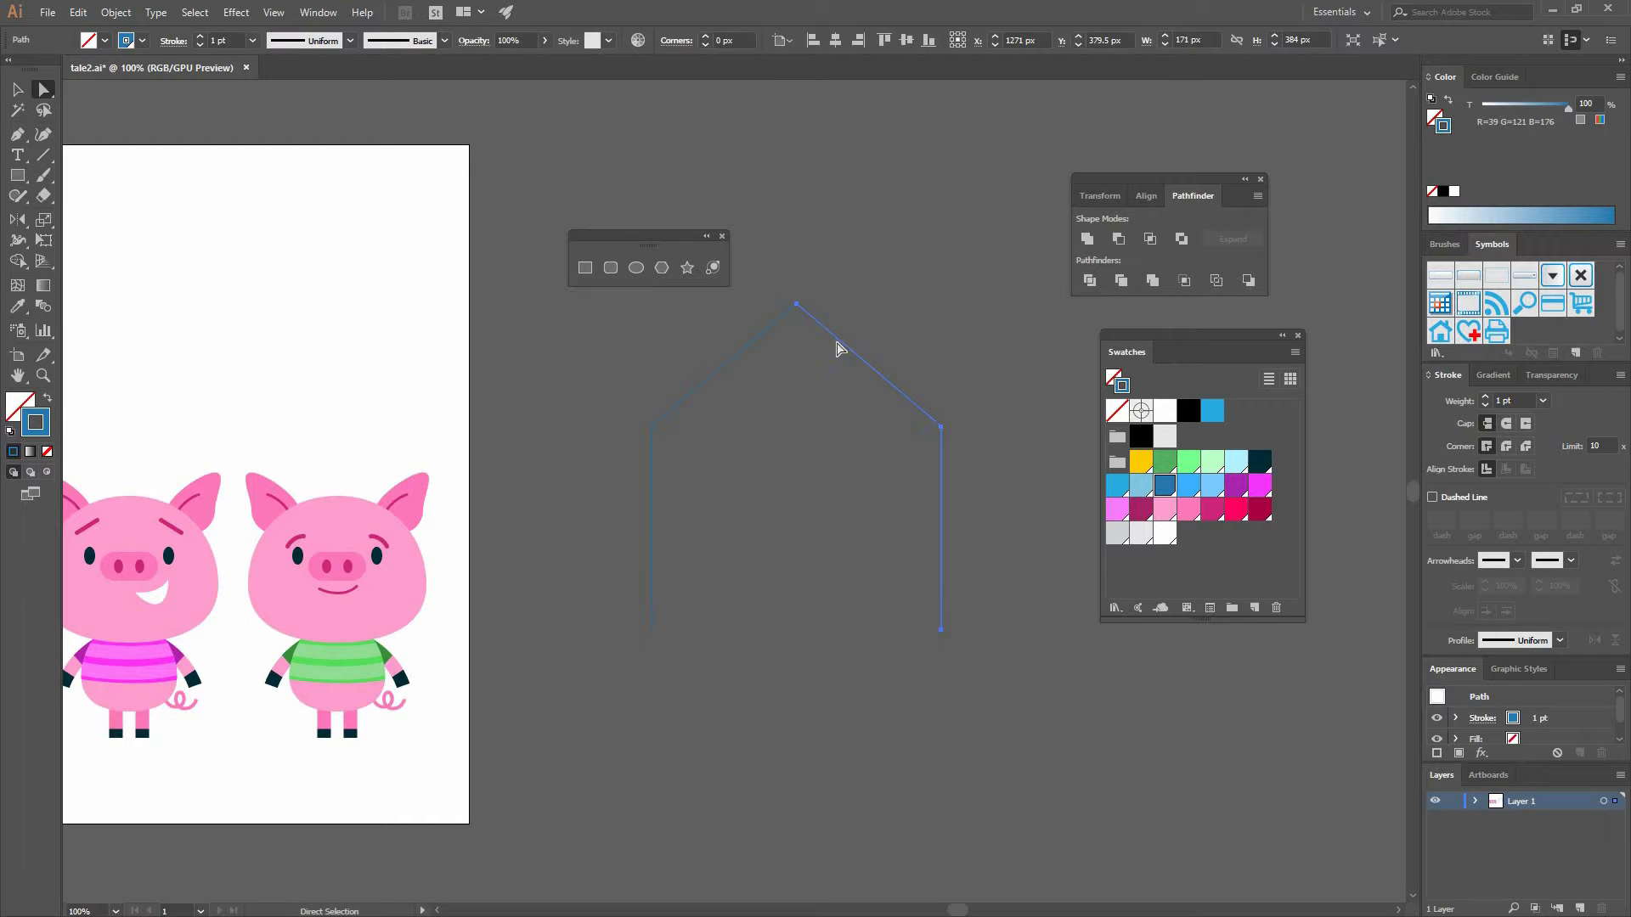
{"action": "key", "text": "ctrl+a"}
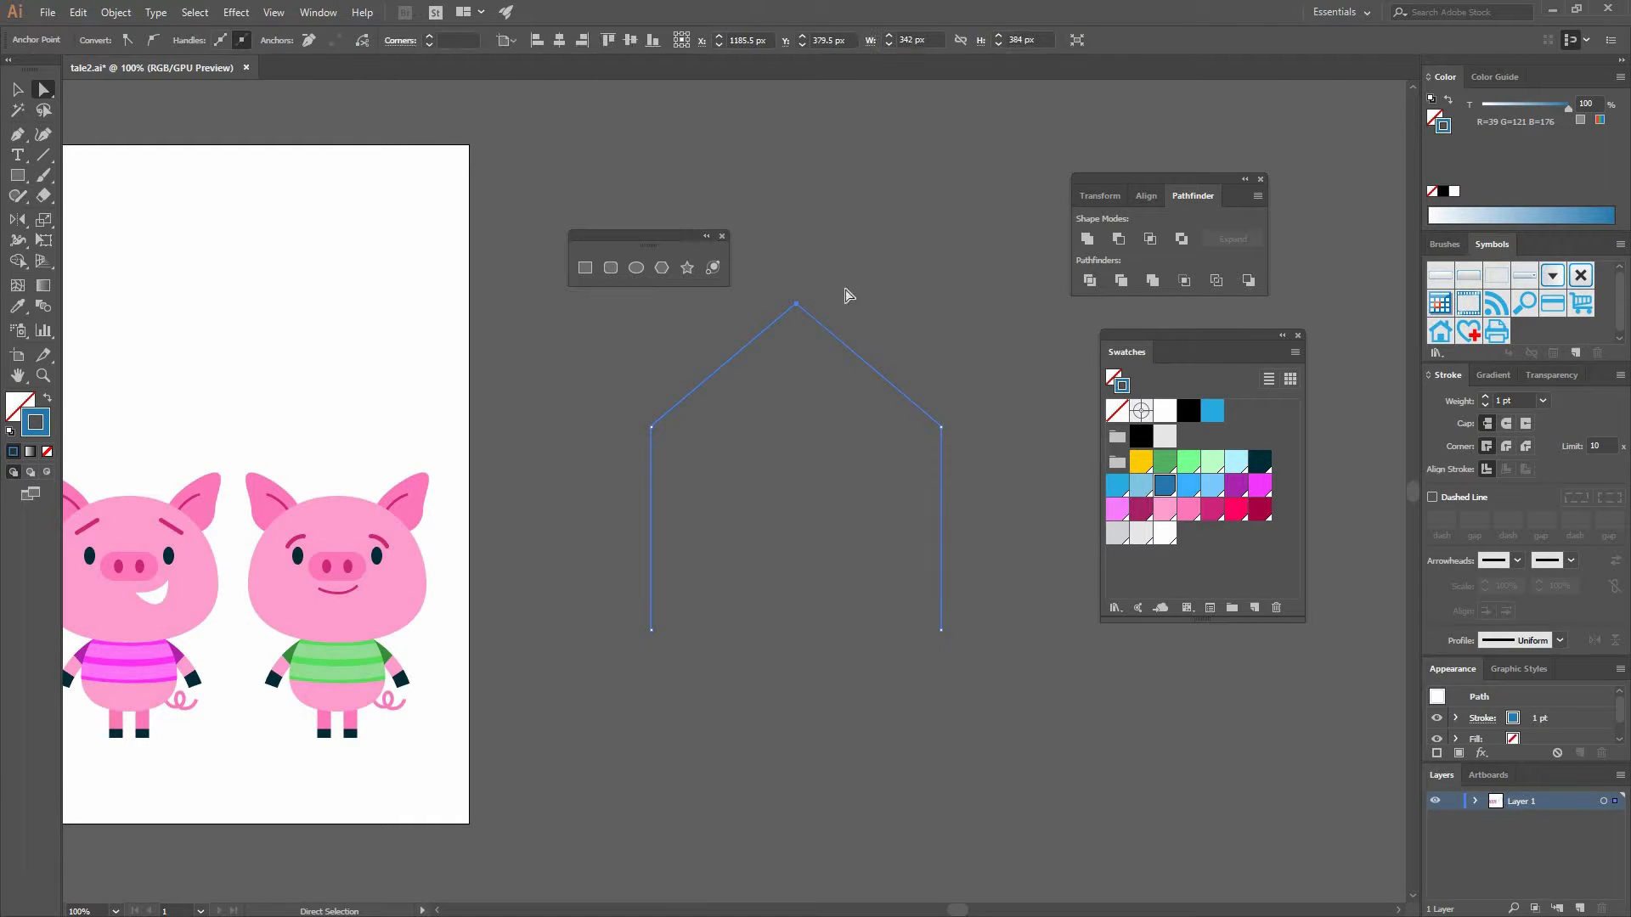
{"action": "key", "text": "v"}
{"action": "left_click", "coordinate": [935, 651]}
{"action": "key", "text": "a"}
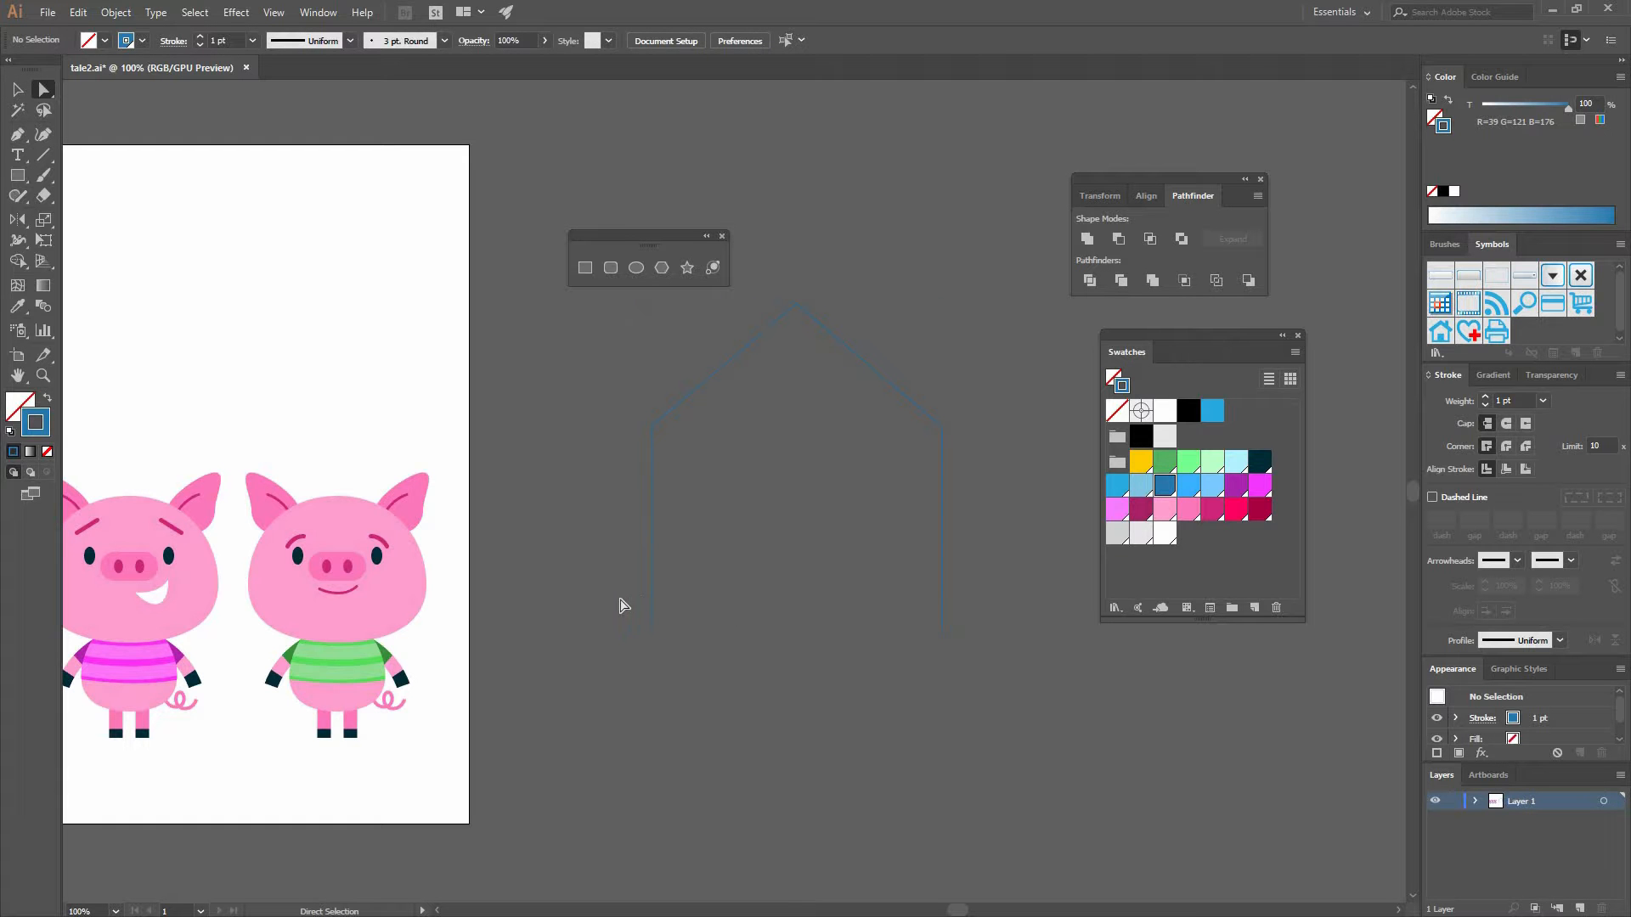
{"action": "key", "text": "ctrl+a"}
{"action": "left_click", "coordinate": [336, 40]}
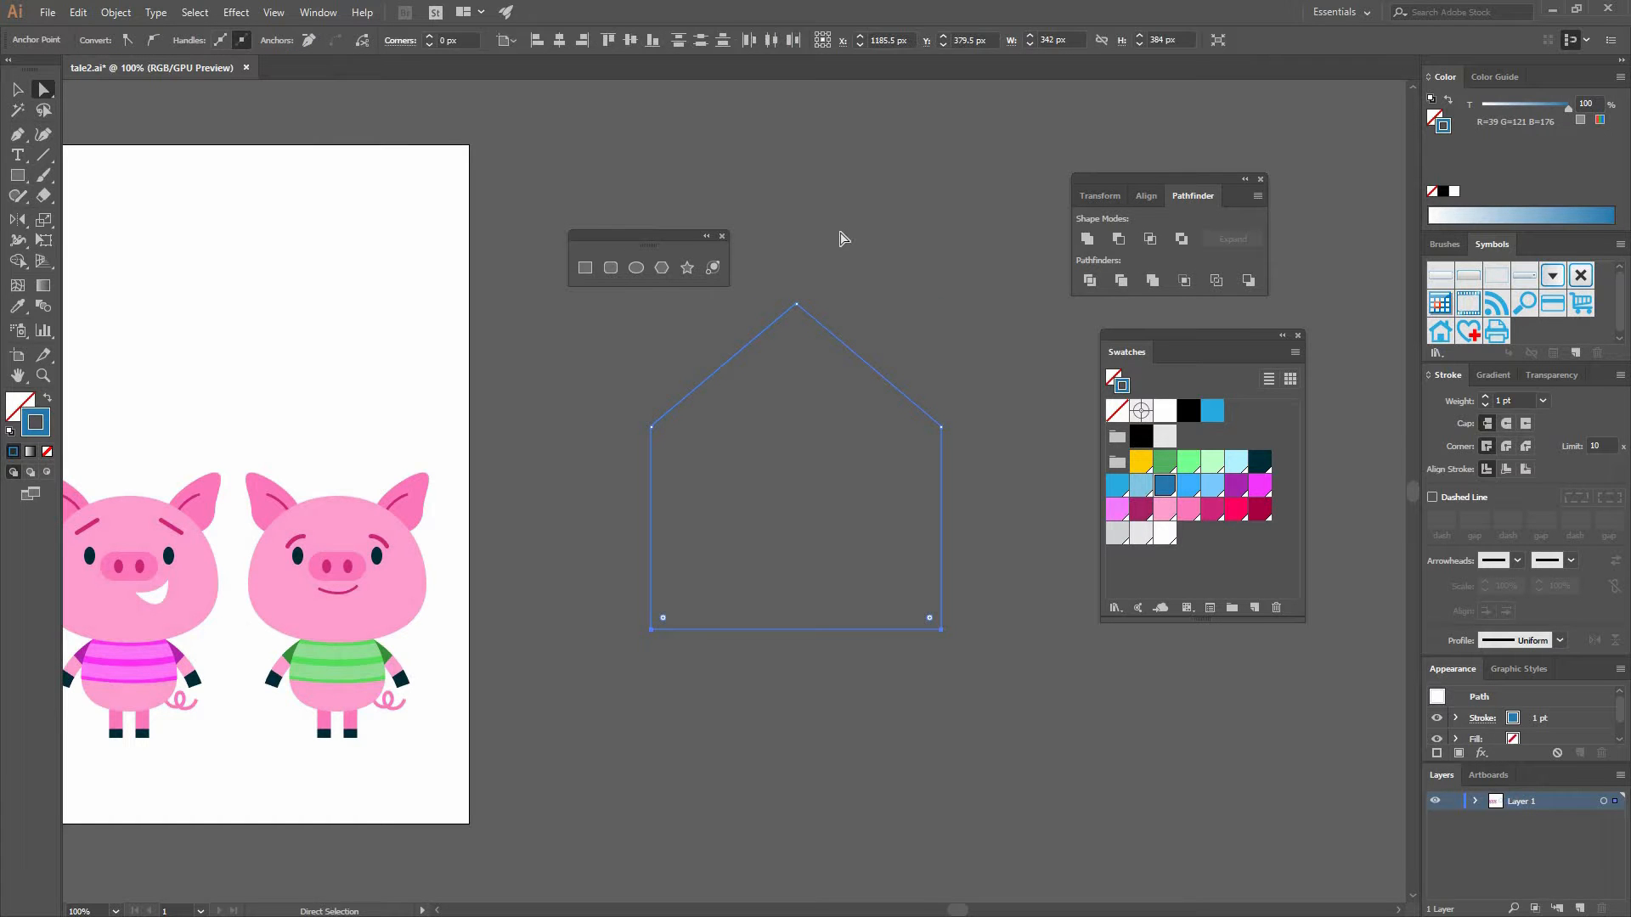
- Draw a diagonal roof line along the left slope above the house with the Pen tool
{"action": "key", "text": "v"}
{"action": "left_click", "coordinate": [902, 324]}
{"action": "left_click_drag", "start_coordinate": [834, 335], "coordinate": [735, 351]}
{"action": "key", "text": "p"}
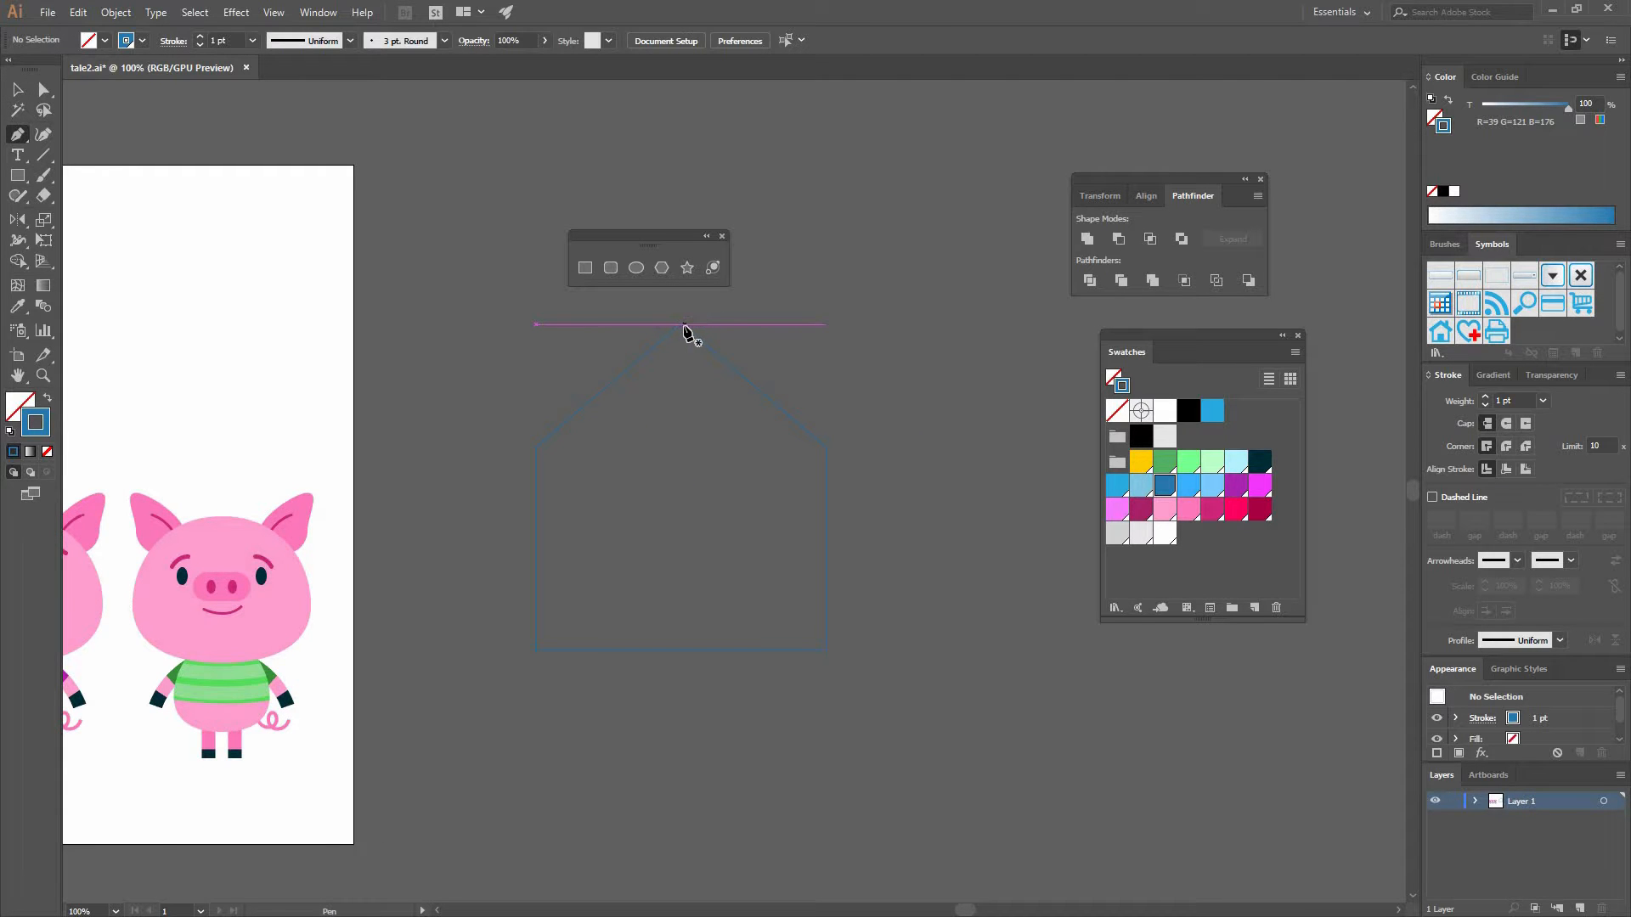
{"action": "left_click", "coordinate": [681, 324]}
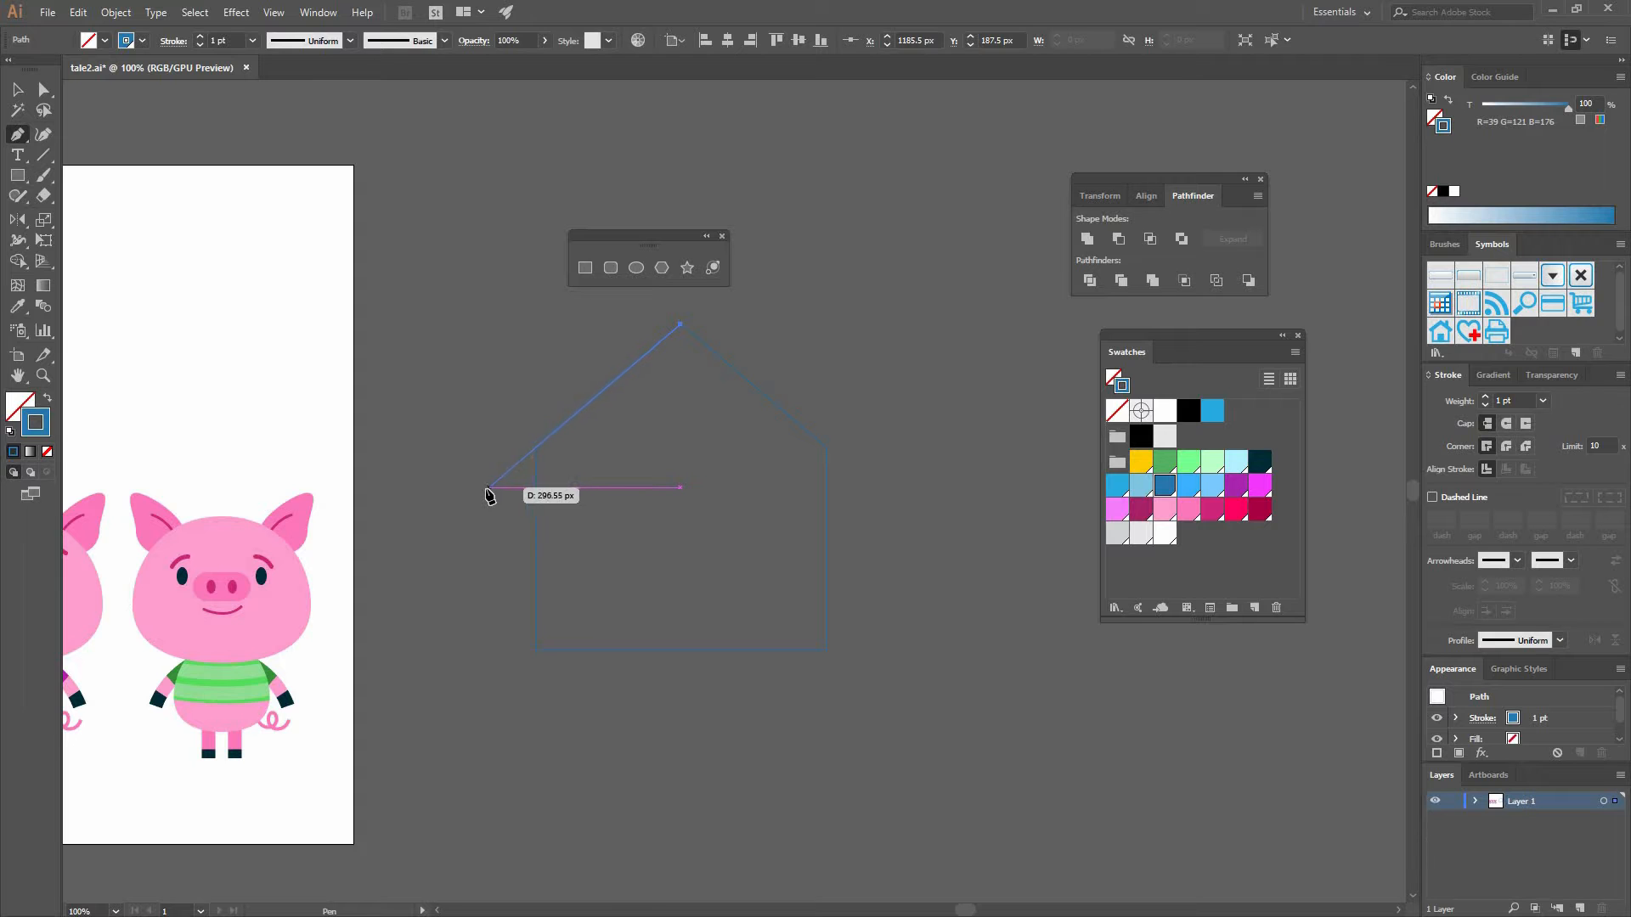
{"action": "left_click", "coordinate": [497, 480]}
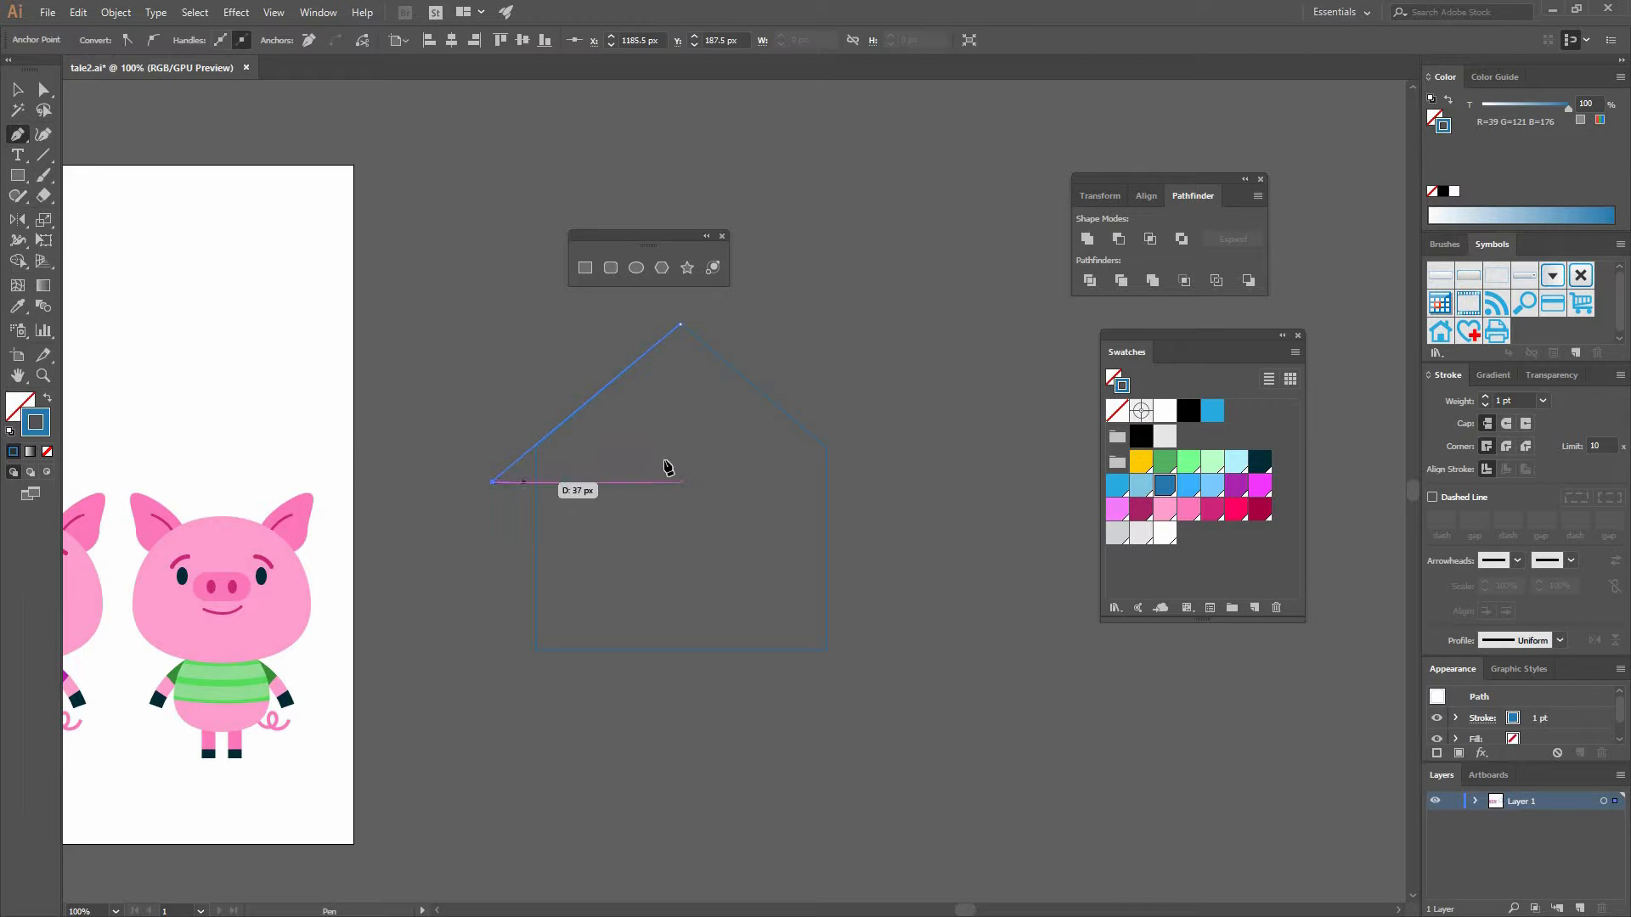
{"action": "left_click", "coordinate": [520, 471], "text": "ctrl"}
{"action": "double_click", "coordinate": [520, 471]}
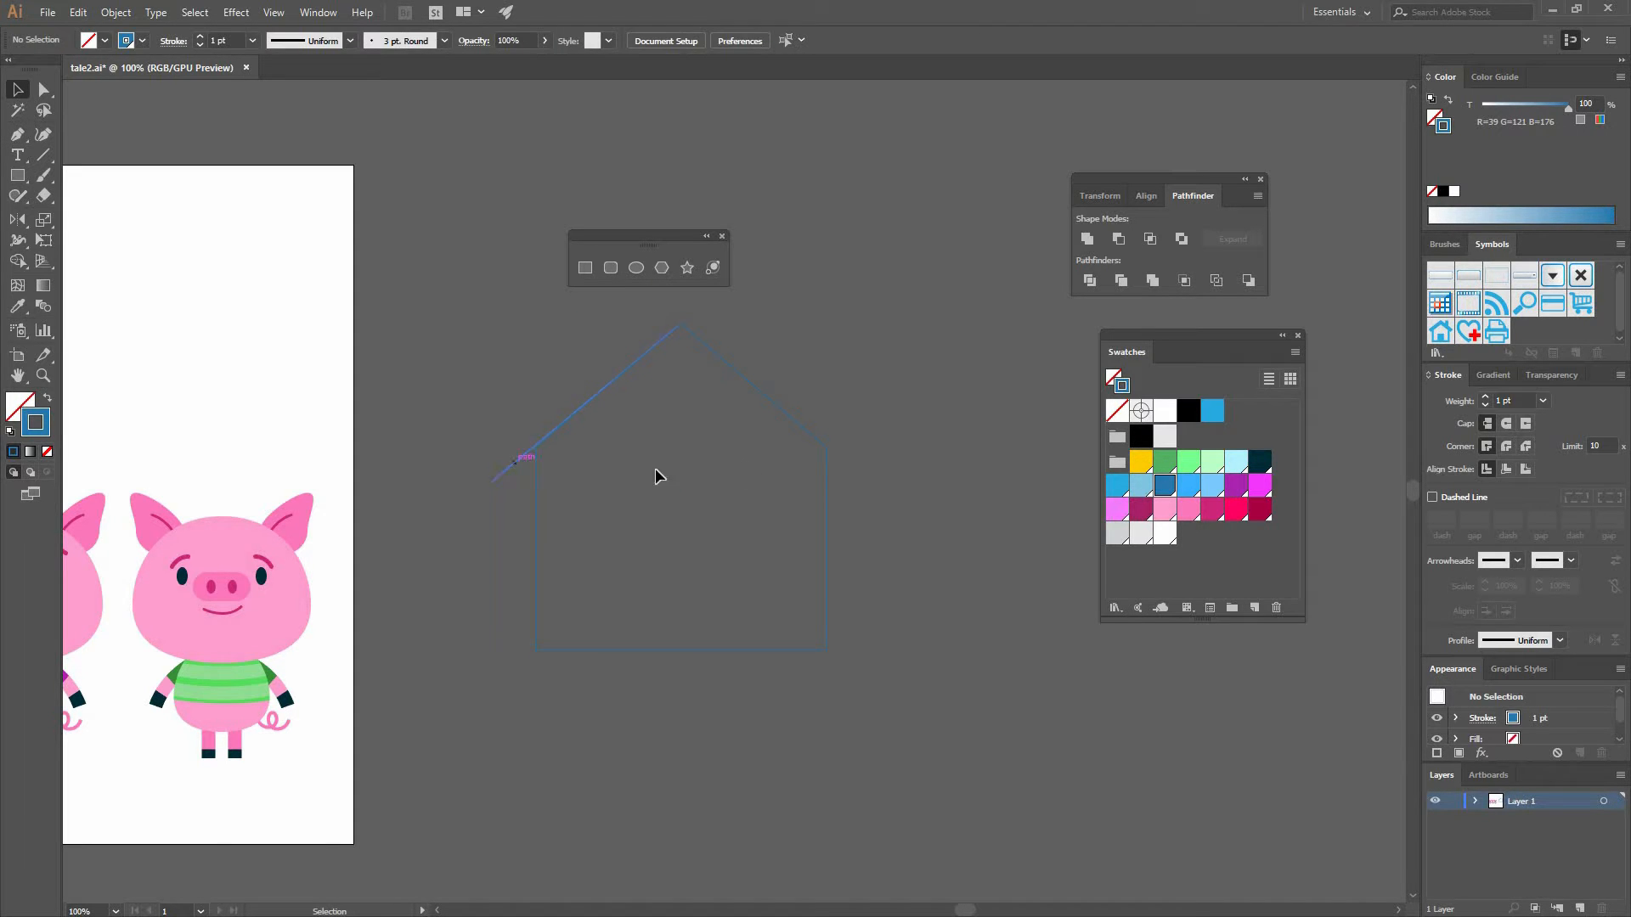
{"action": "double_click", "coordinate": [702, 488]}
{"action": "left_click", "coordinate": [506, 470]}
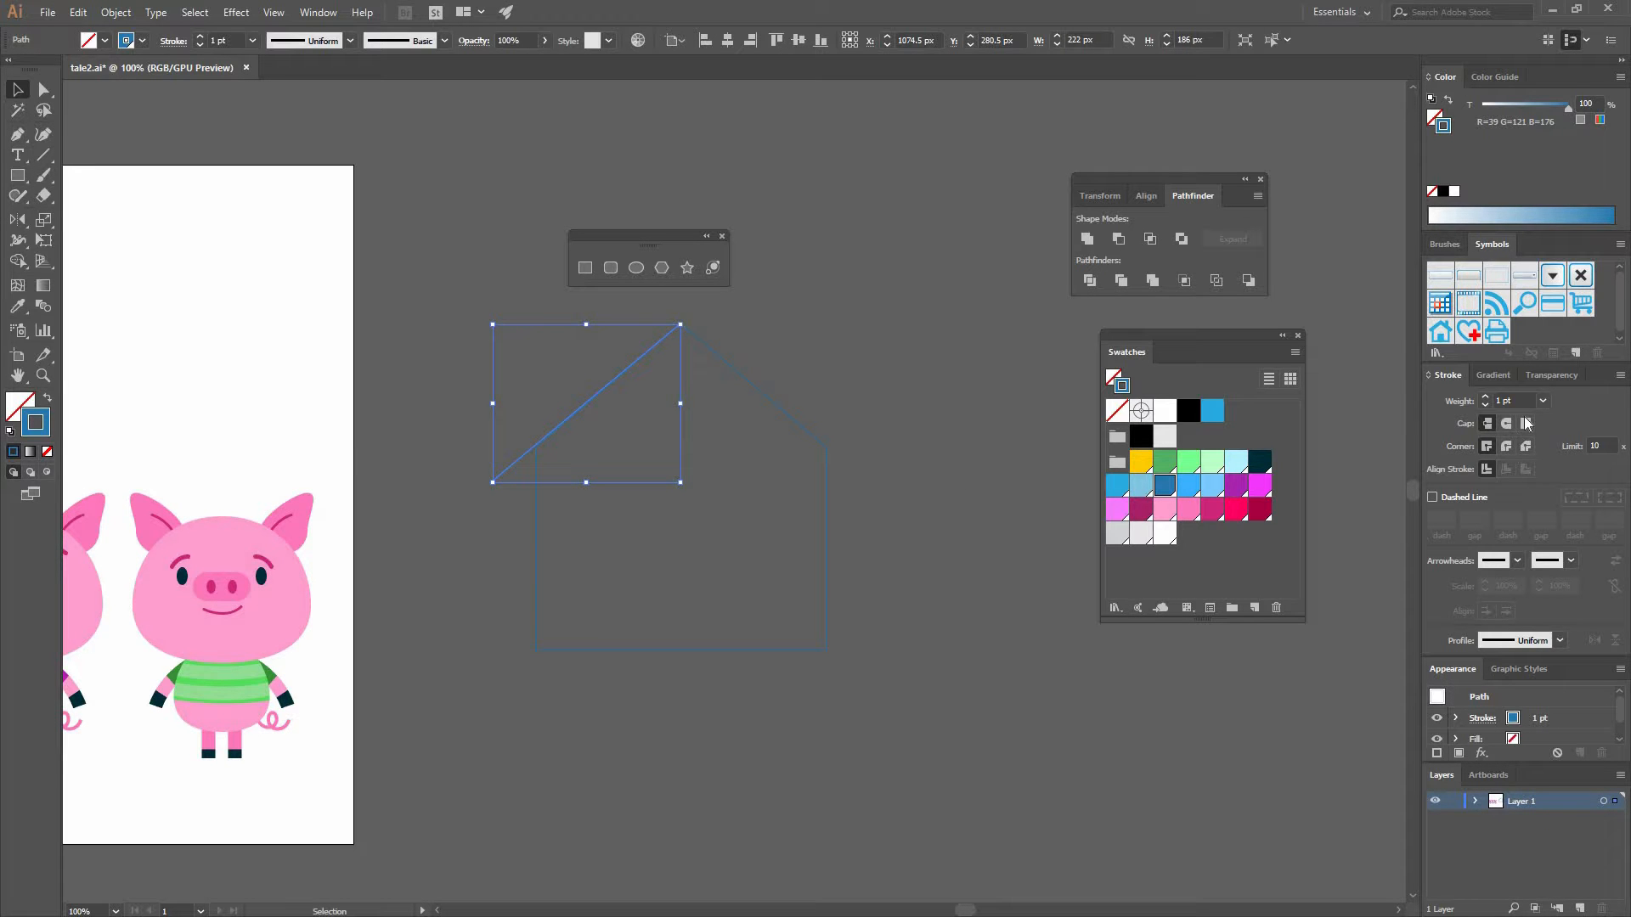
- Set the roof line's stroke weight to 50 pt
{"action": "left_click", "coordinate": [1542, 401]}
{"action": "left_click", "coordinate": [1563, 738]}
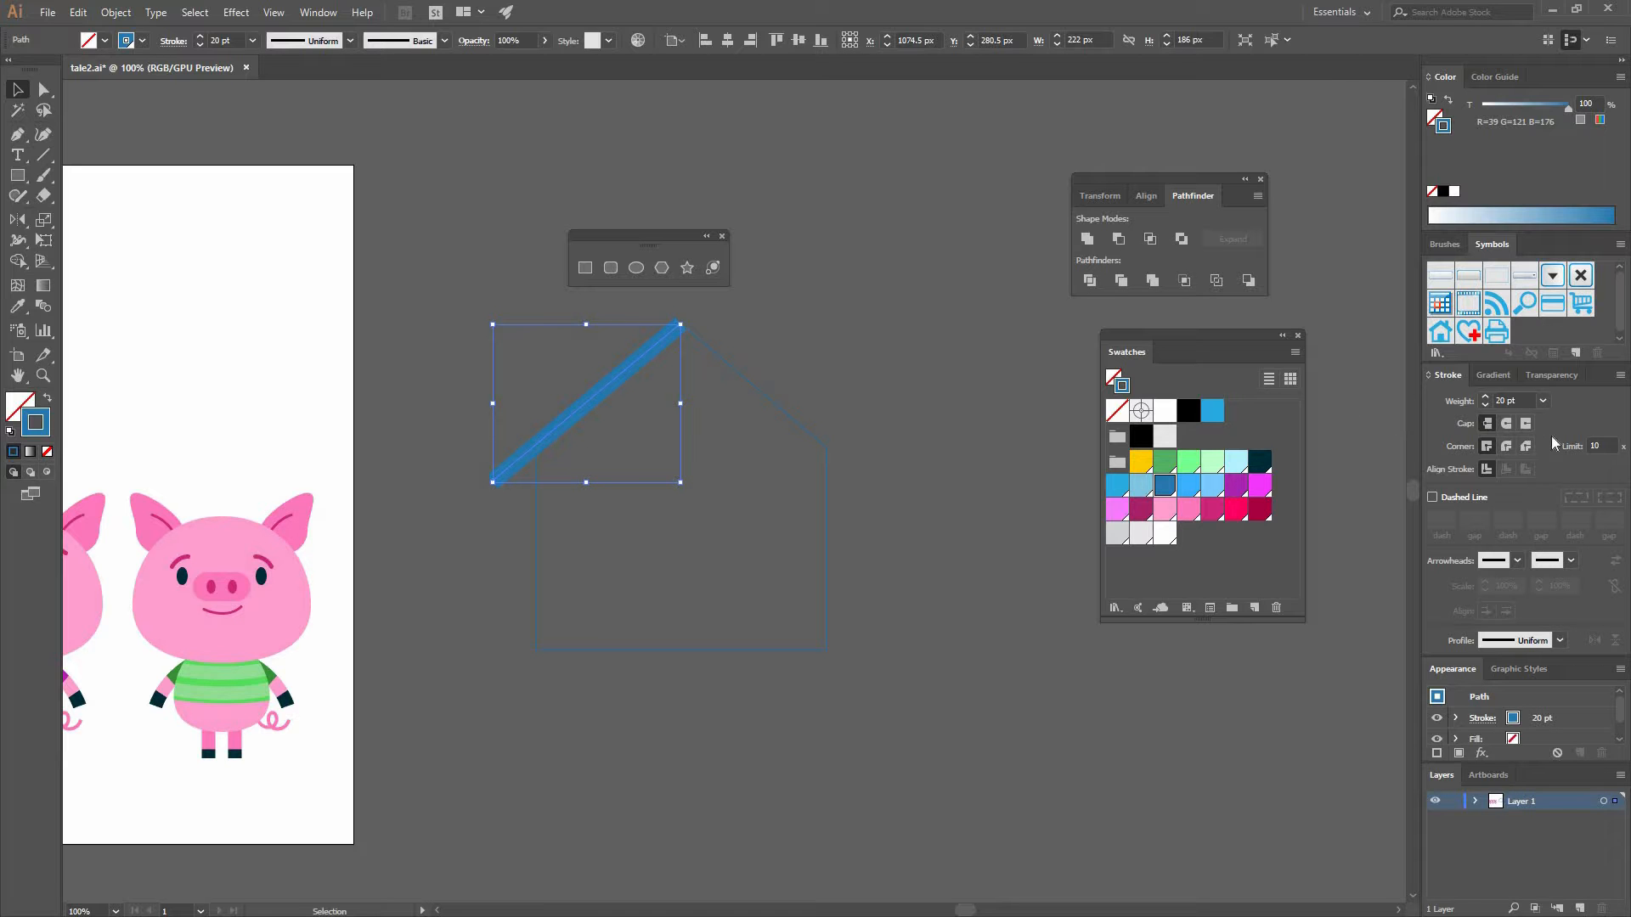
{"action": "left_click", "coordinate": [1542, 401]}
{"action": "left_click", "coordinate": [1562, 790]}
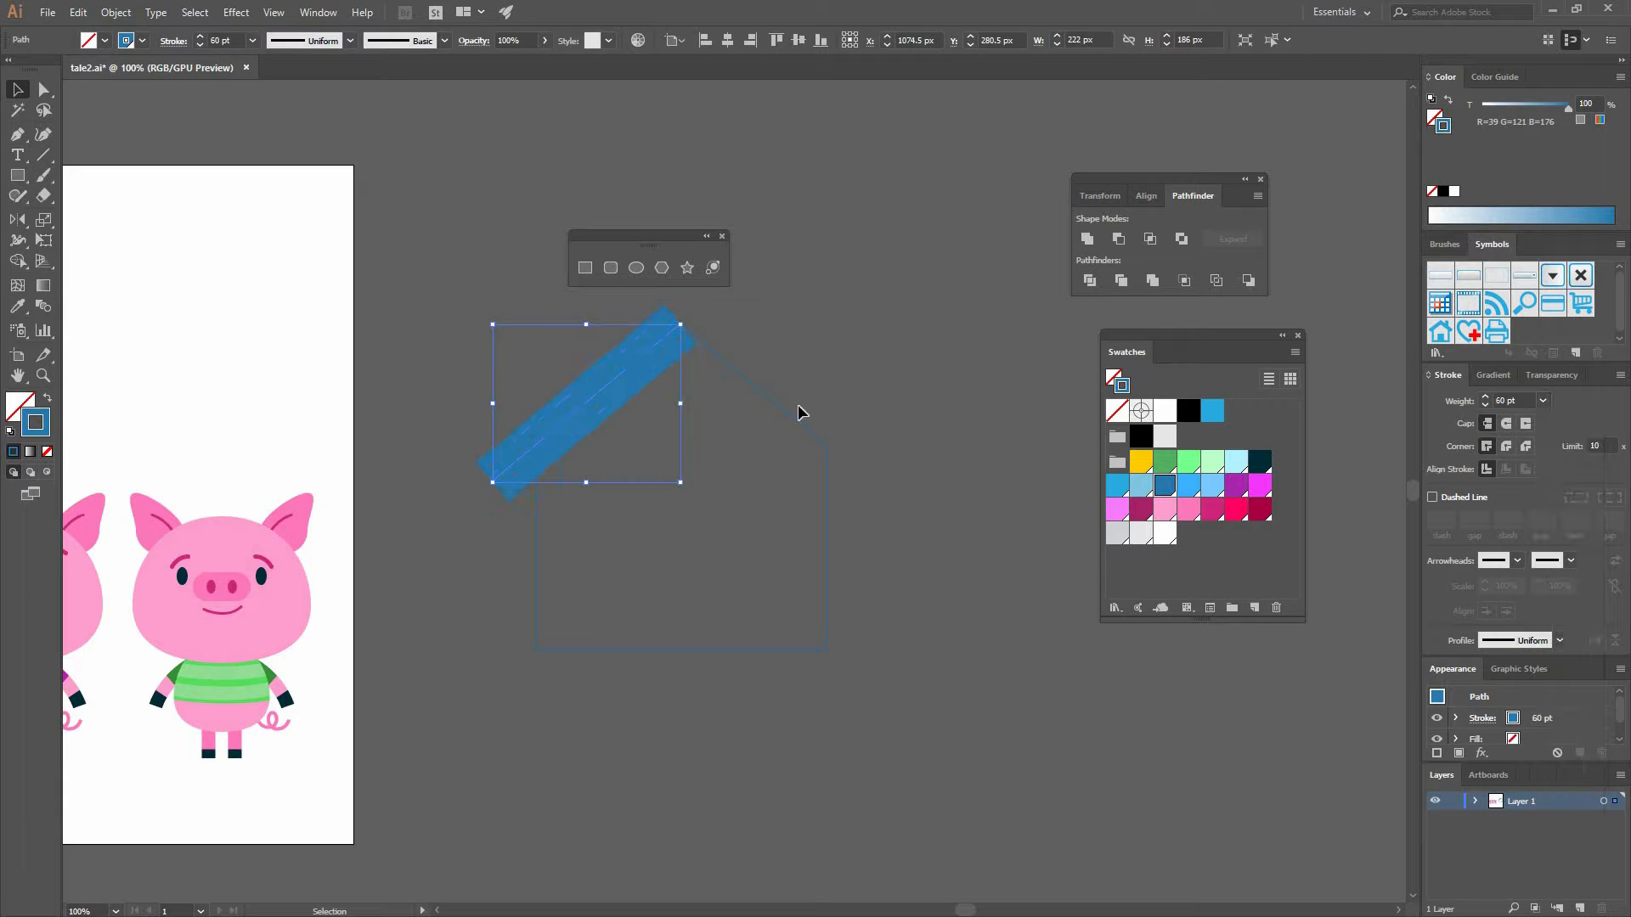
{"action": "left_click", "coordinate": [1442, 401]}
{"action": "type", "text": "50"}
{"action": "left_click", "coordinate": [840, 550]}
{"action": "left_click", "coordinate": [665, 322]}
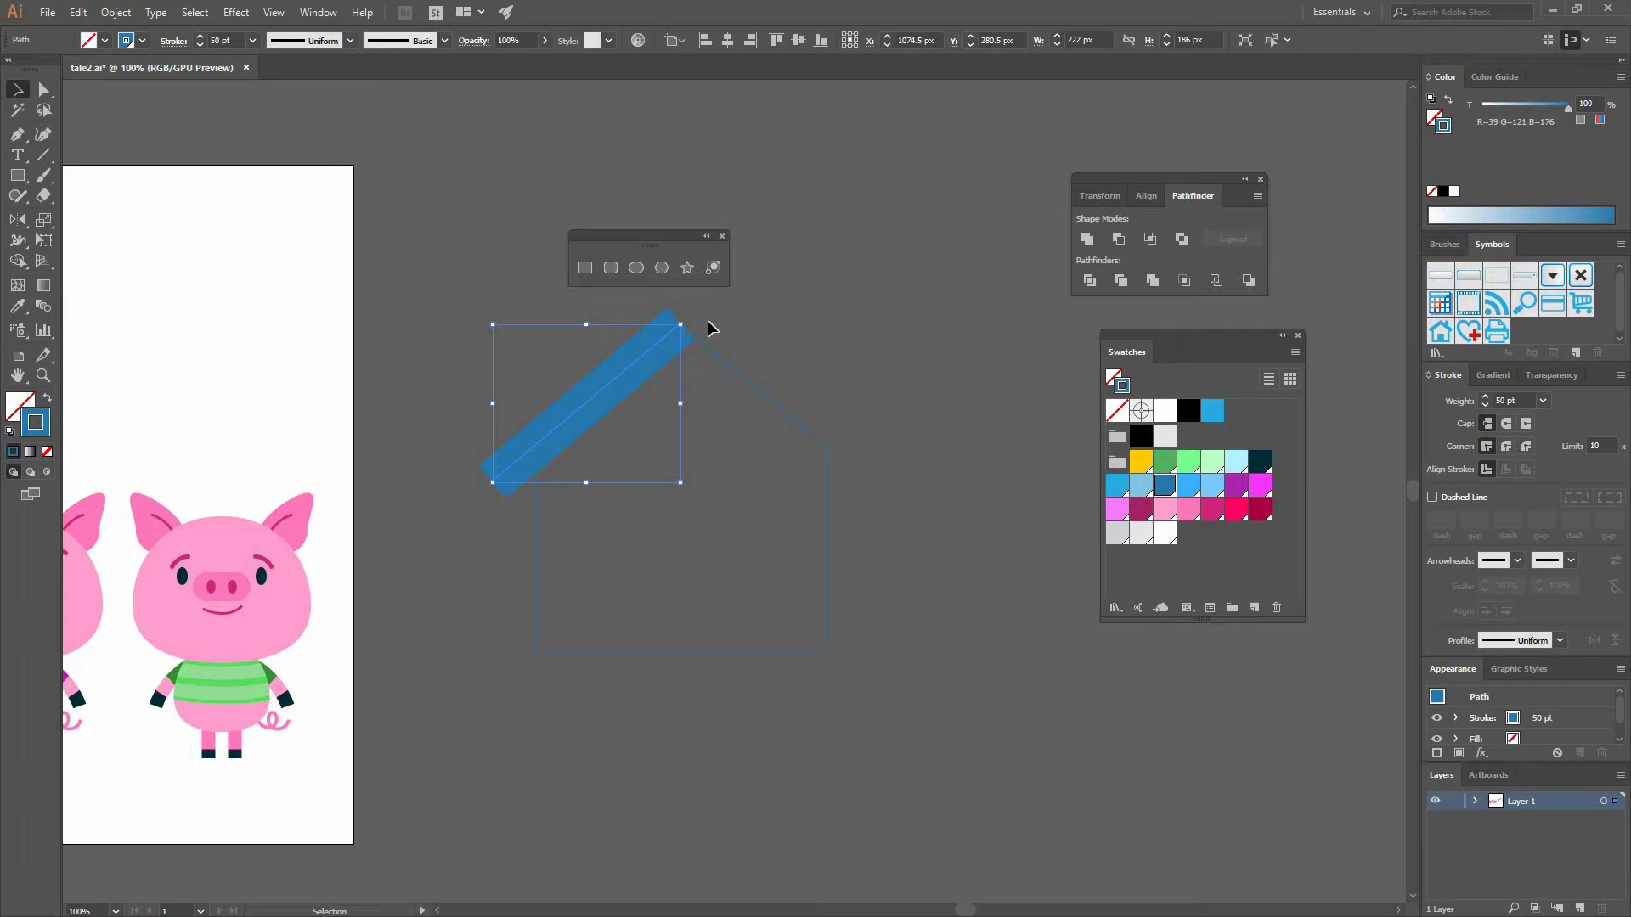
- Reflect a copy of the roof line to form the right roof slope
{"action": "left_click", "coordinate": [17, 219]}
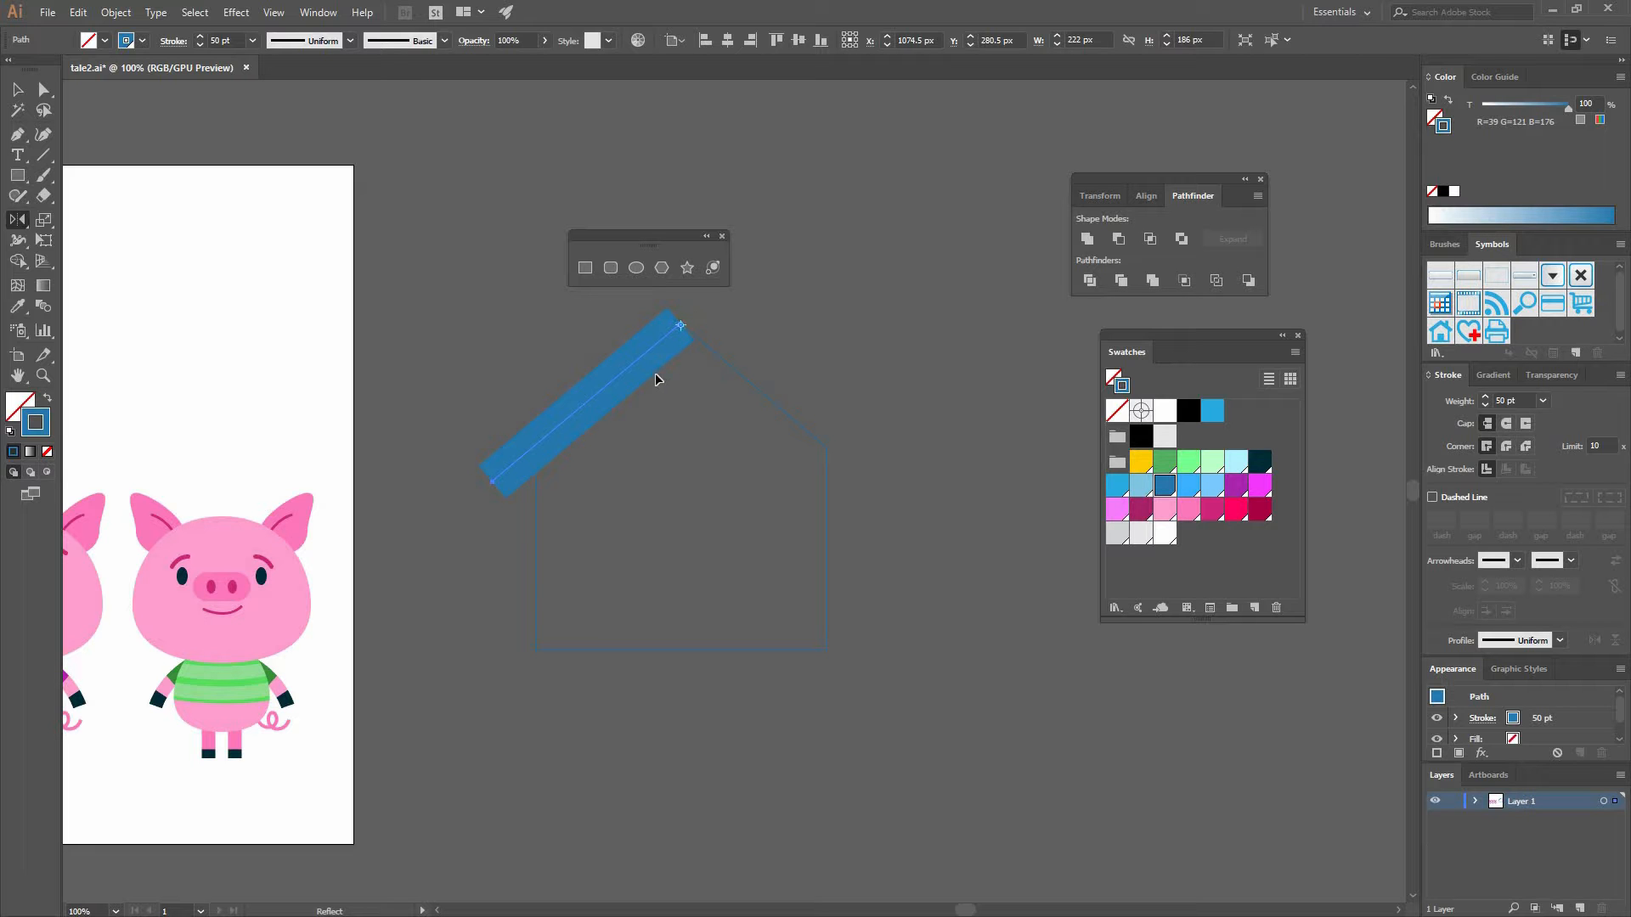
{"action": "left_click_drag", "start_coordinate": [808, 387], "coordinate": [798, 364]}
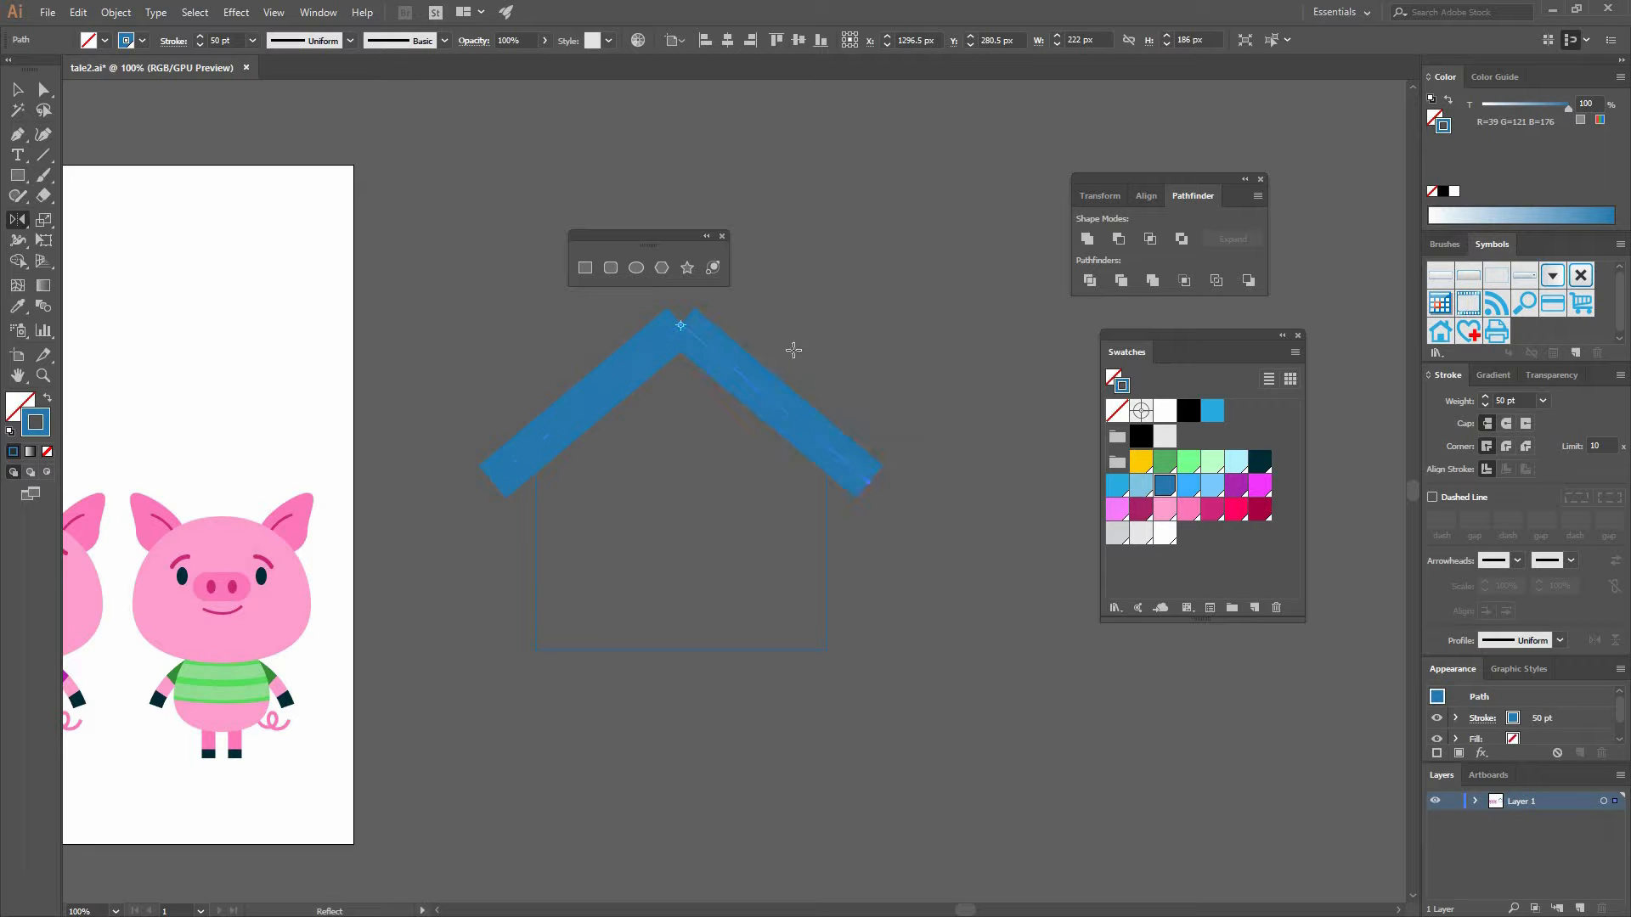
{"action": "key", "text": "v"}
{"action": "key", "text": "ctrl+shift+a"}
- Move the house outline downward beneath the roof
{"action": "key", "text": "a"}
{"action": "left_click_drag", "start_coordinate": [587, 293], "coordinate": [830, 367]}
{"action": "key", "text": "v"}
{"action": "left_click", "coordinate": [846, 526]}
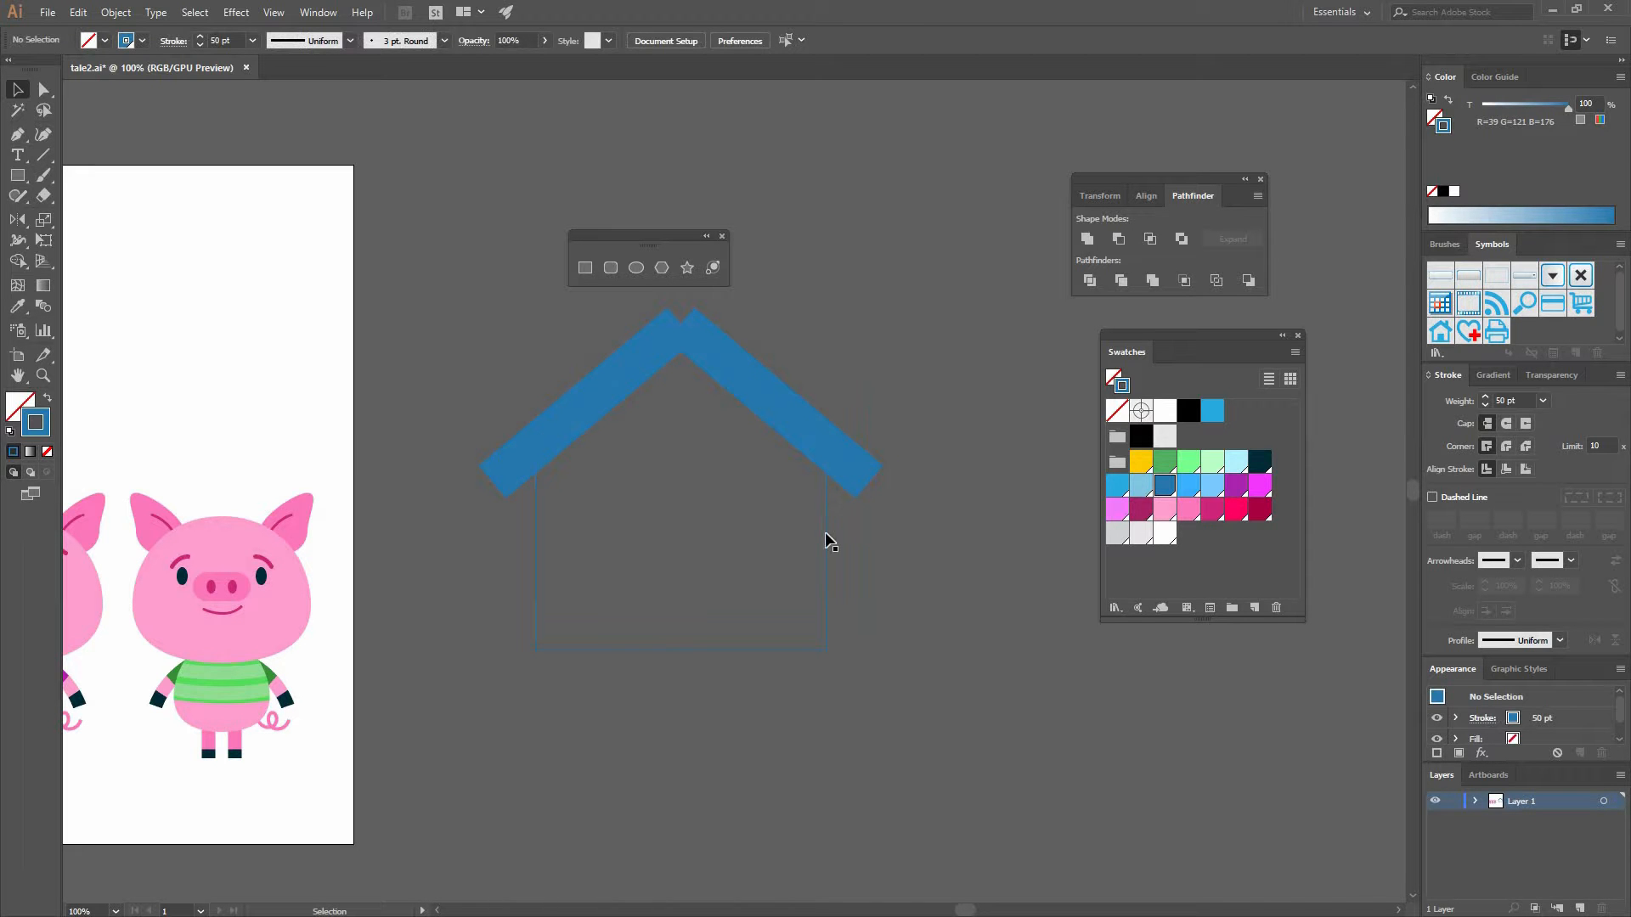
{"action": "left_click_drag", "start_coordinate": [825, 533], "coordinate": [825, 608]}
- Join the two roof lines at the peak
{"action": "key", "text": "a"}
{"action": "left_click_drag", "start_coordinate": [646, 298], "coordinate": [718, 373]}
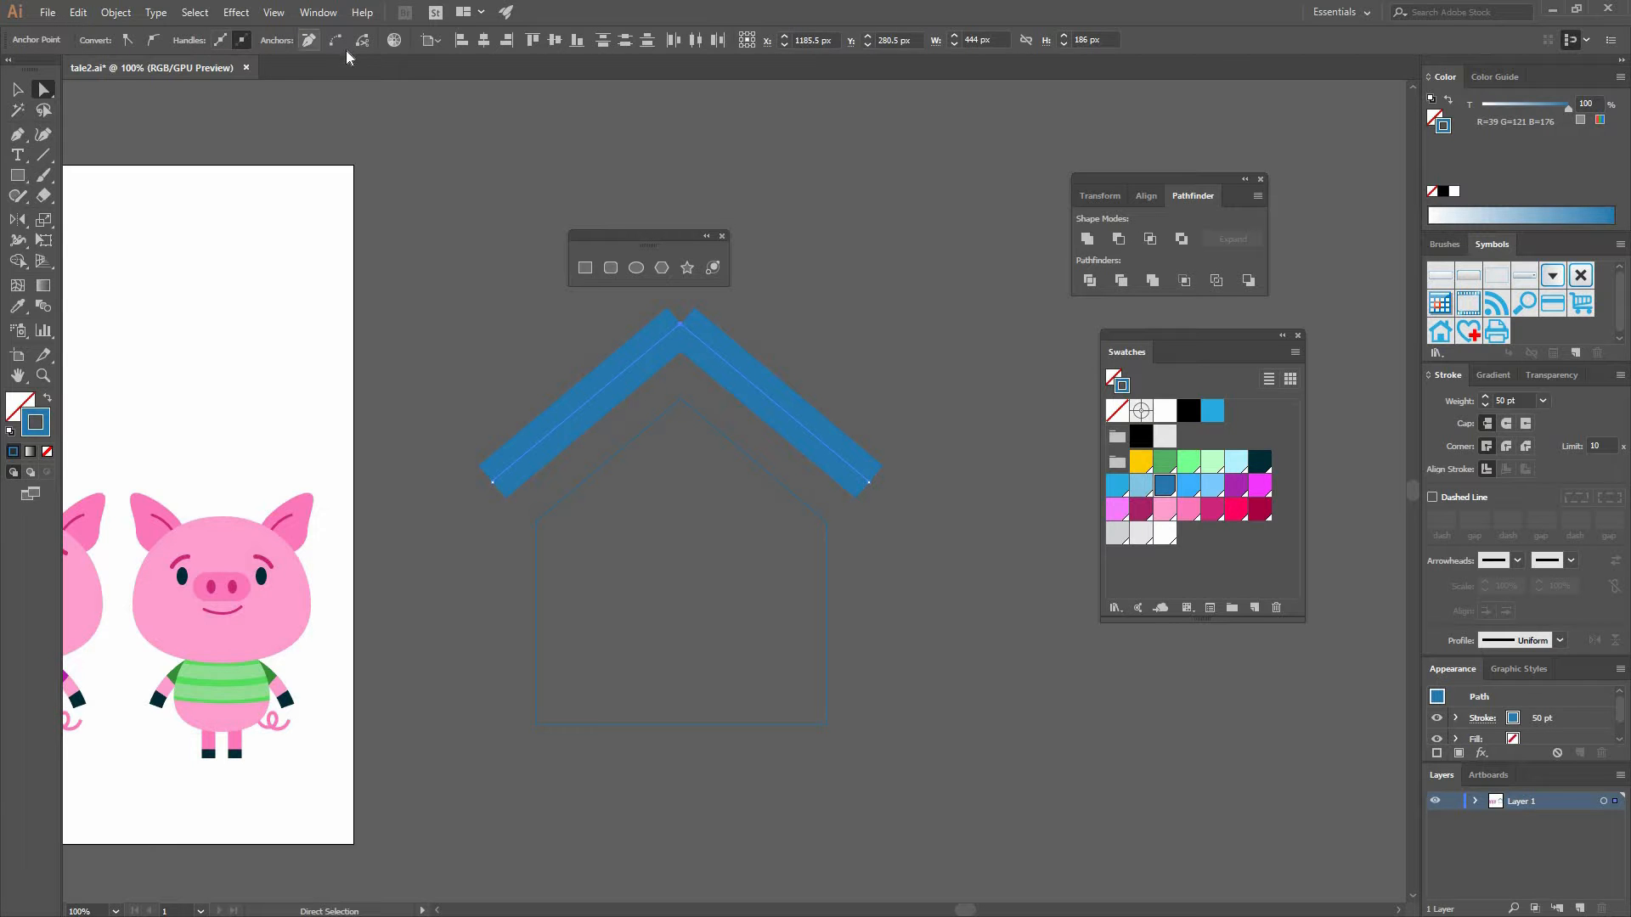
{"action": "left_click", "coordinate": [336, 40]}
- Expand the roof's stroke into a filled shape
{"action": "key", "text": "v"}
{"action": "left_click", "coordinate": [697, 302]}
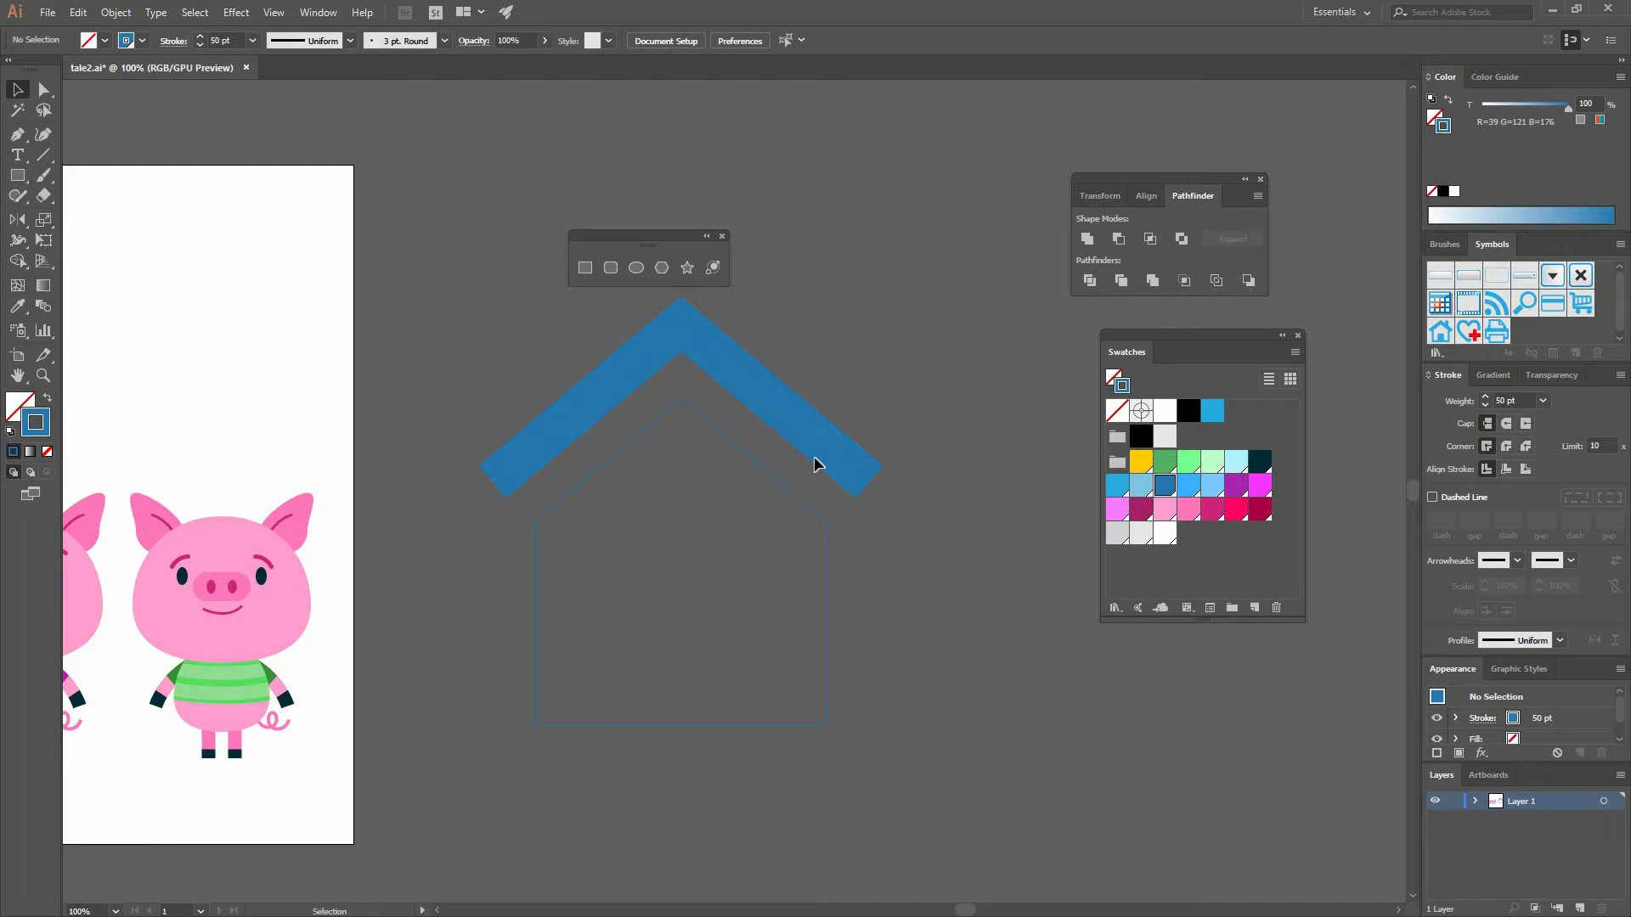
{"action": "left_click_drag", "start_coordinate": [792, 486], "coordinate": [863, 358]}
{"action": "left_click", "coordinate": [861, 354]}
{"action": "left_click", "coordinate": [807, 454]}
{"action": "left_click", "coordinate": [115, 12]}
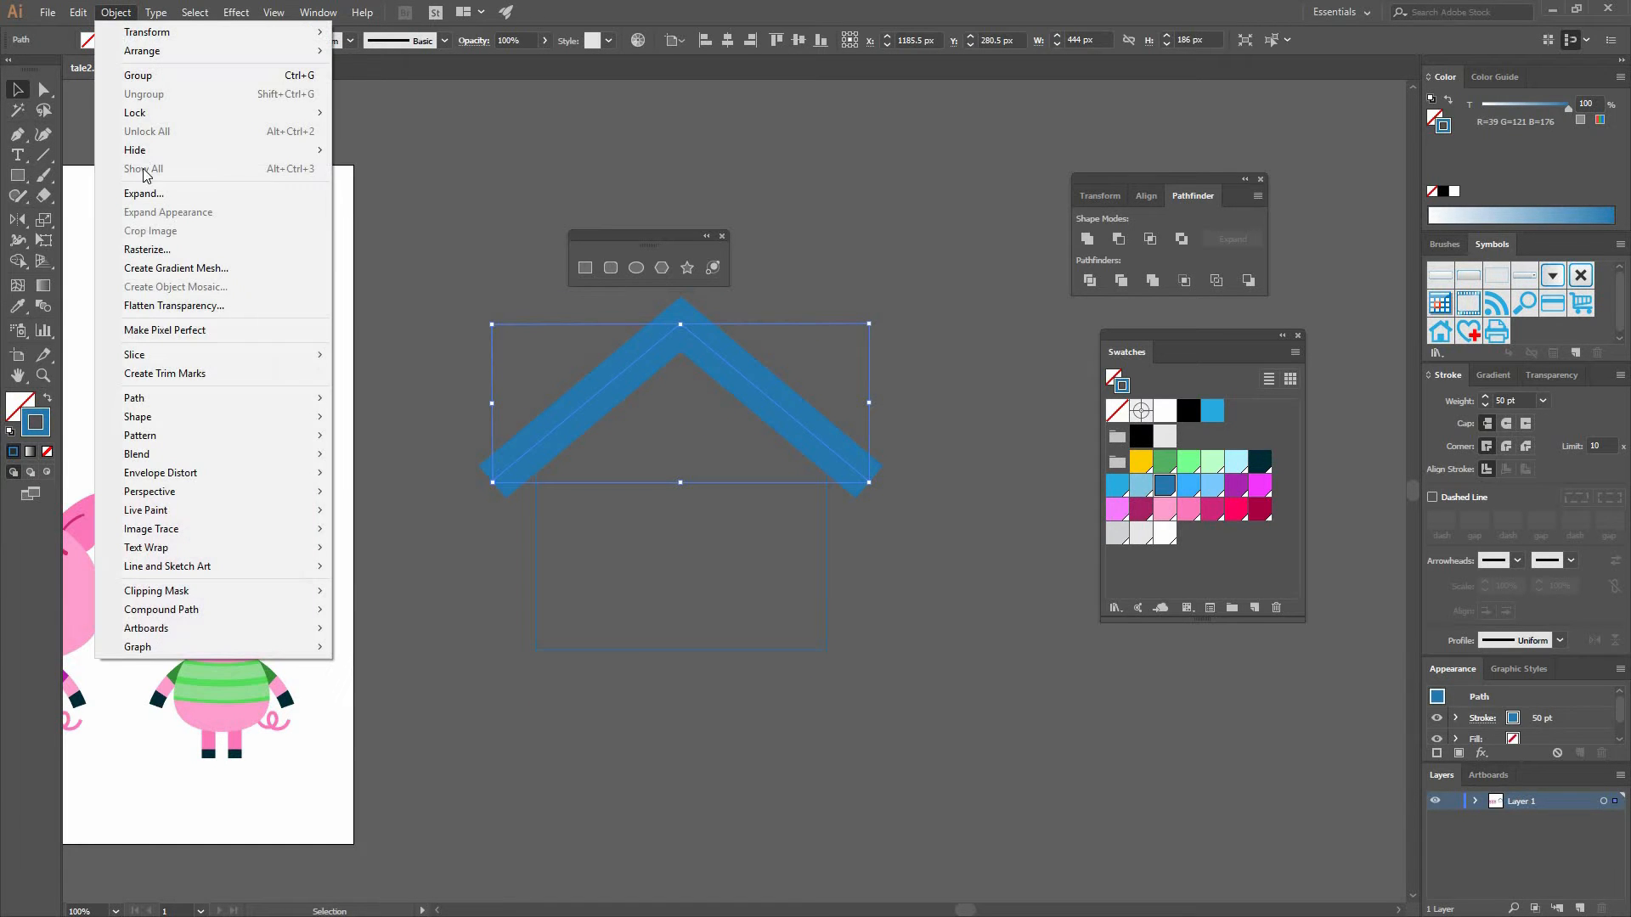
{"action": "left_click", "coordinate": [149, 197]}
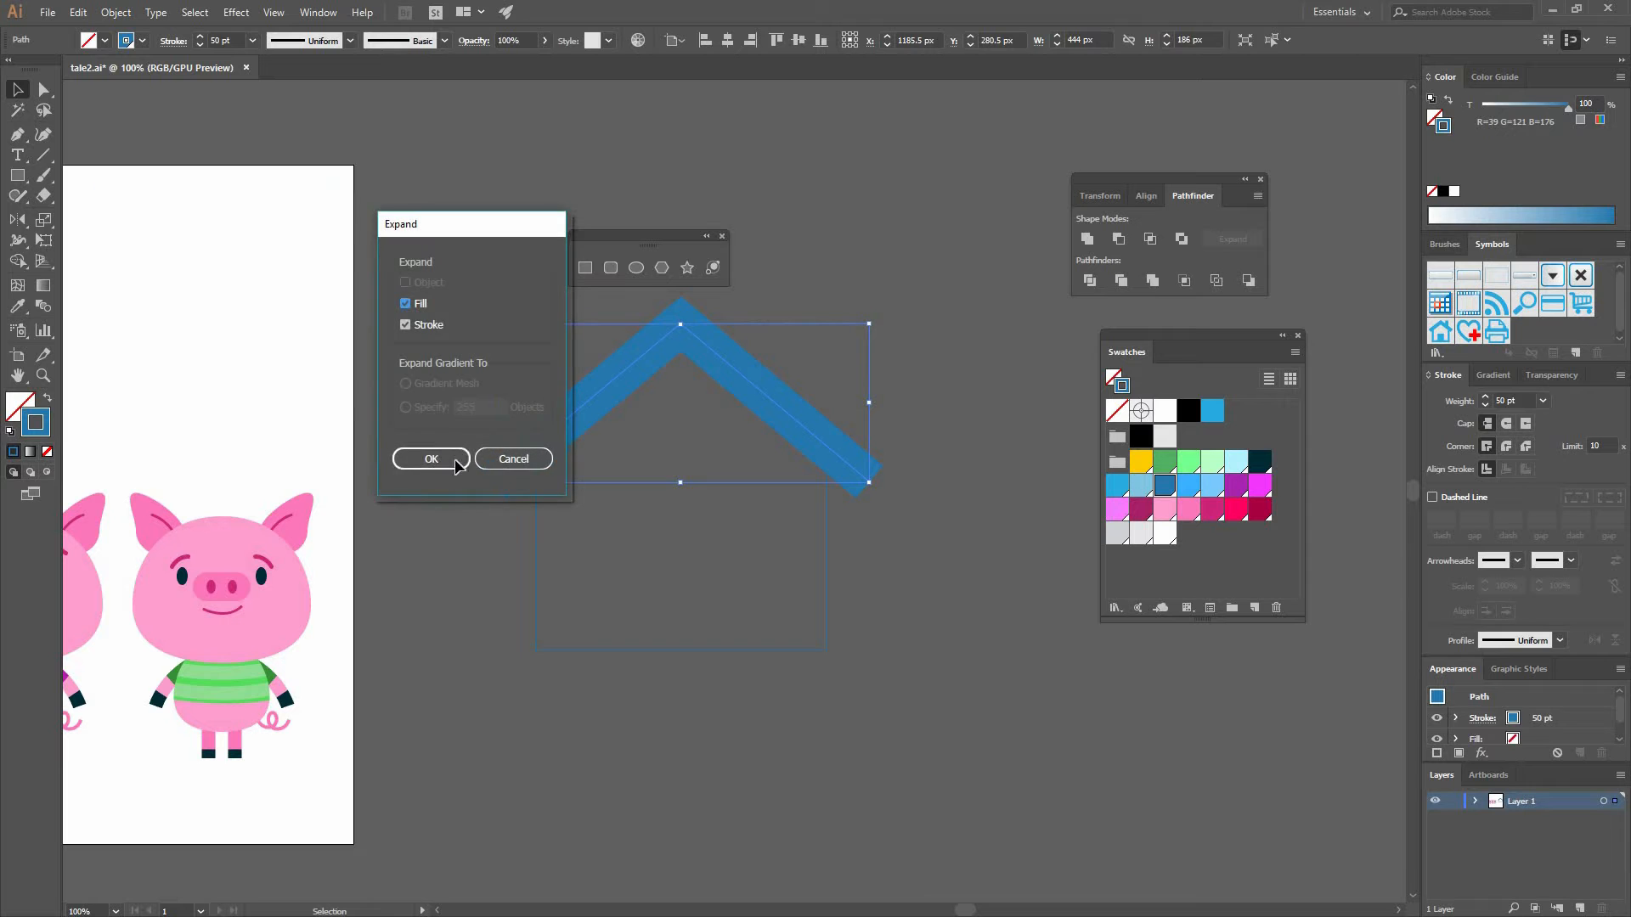
{"action": "left_click", "coordinate": [429, 454]}
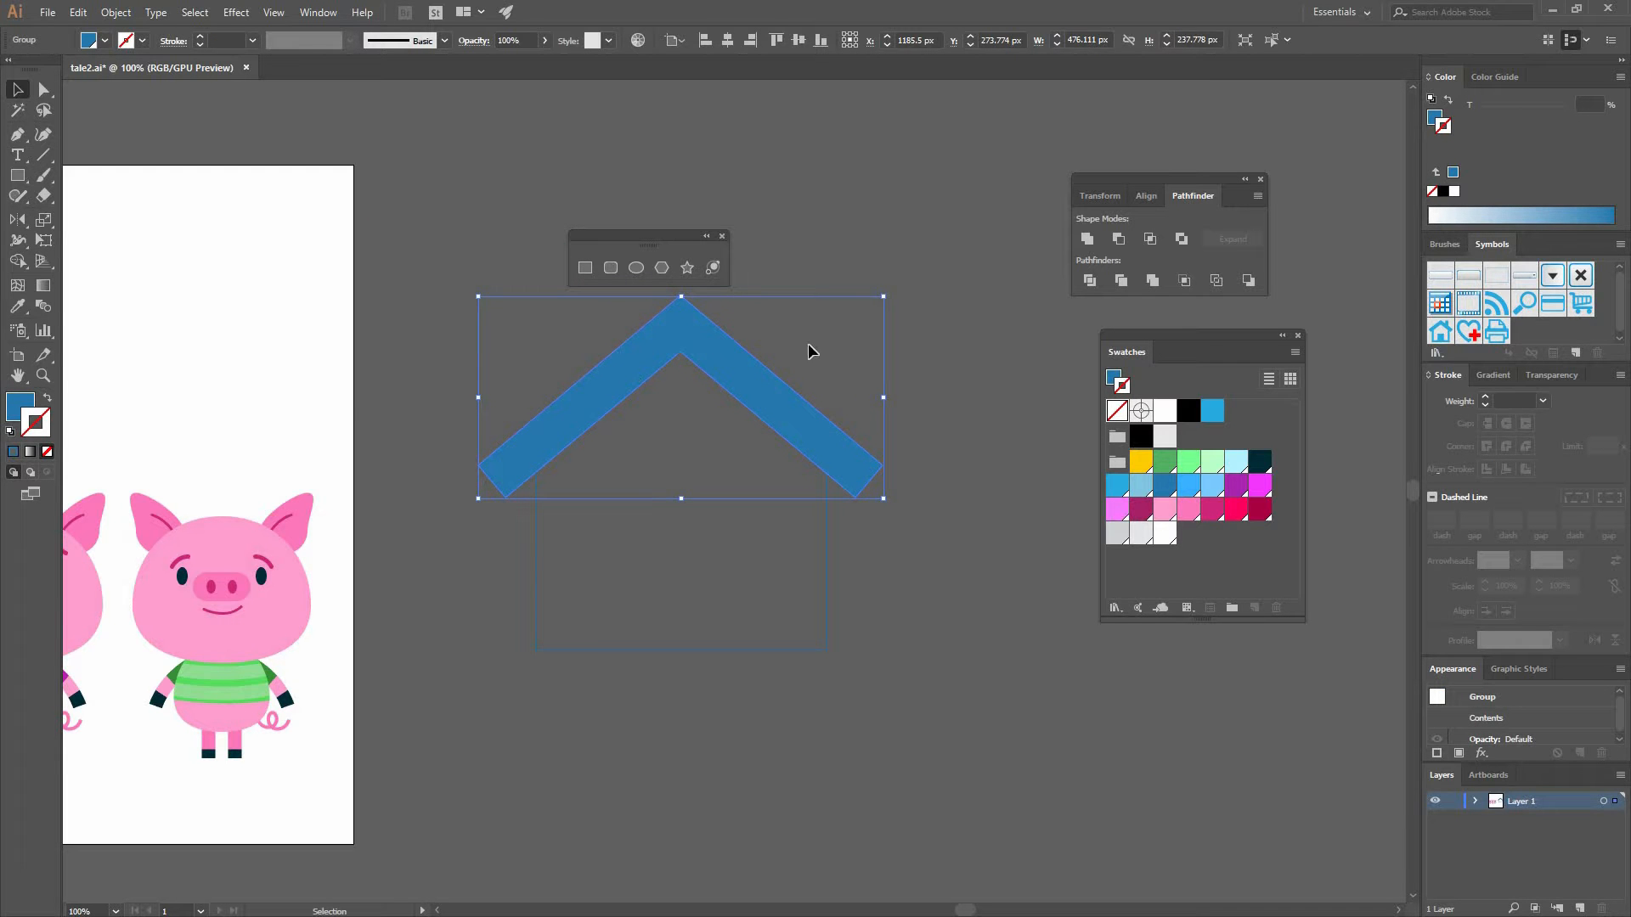
- Draw a chimney rectangle about 56 × 98 px on the right roof slope and swap its fill to stroke
{"action": "left_click", "coordinate": [798, 318]}
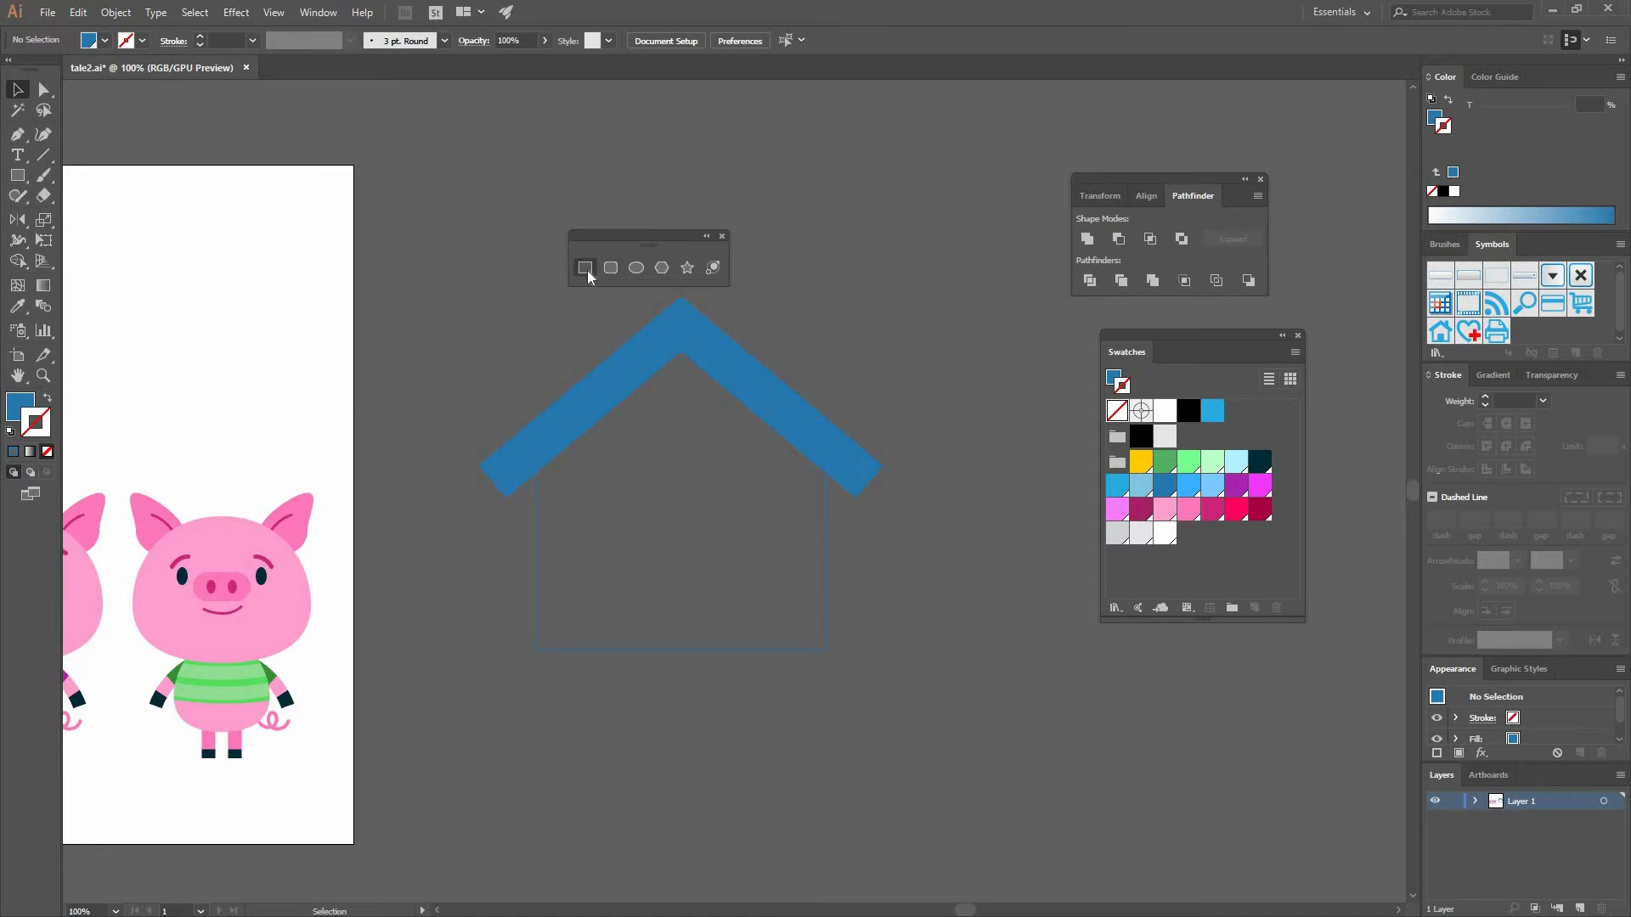
{"action": "left_click", "coordinate": [586, 268]}
{"action": "left_click_drag", "start_coordinate": [752, 318], "coordinate": [800, 400]}
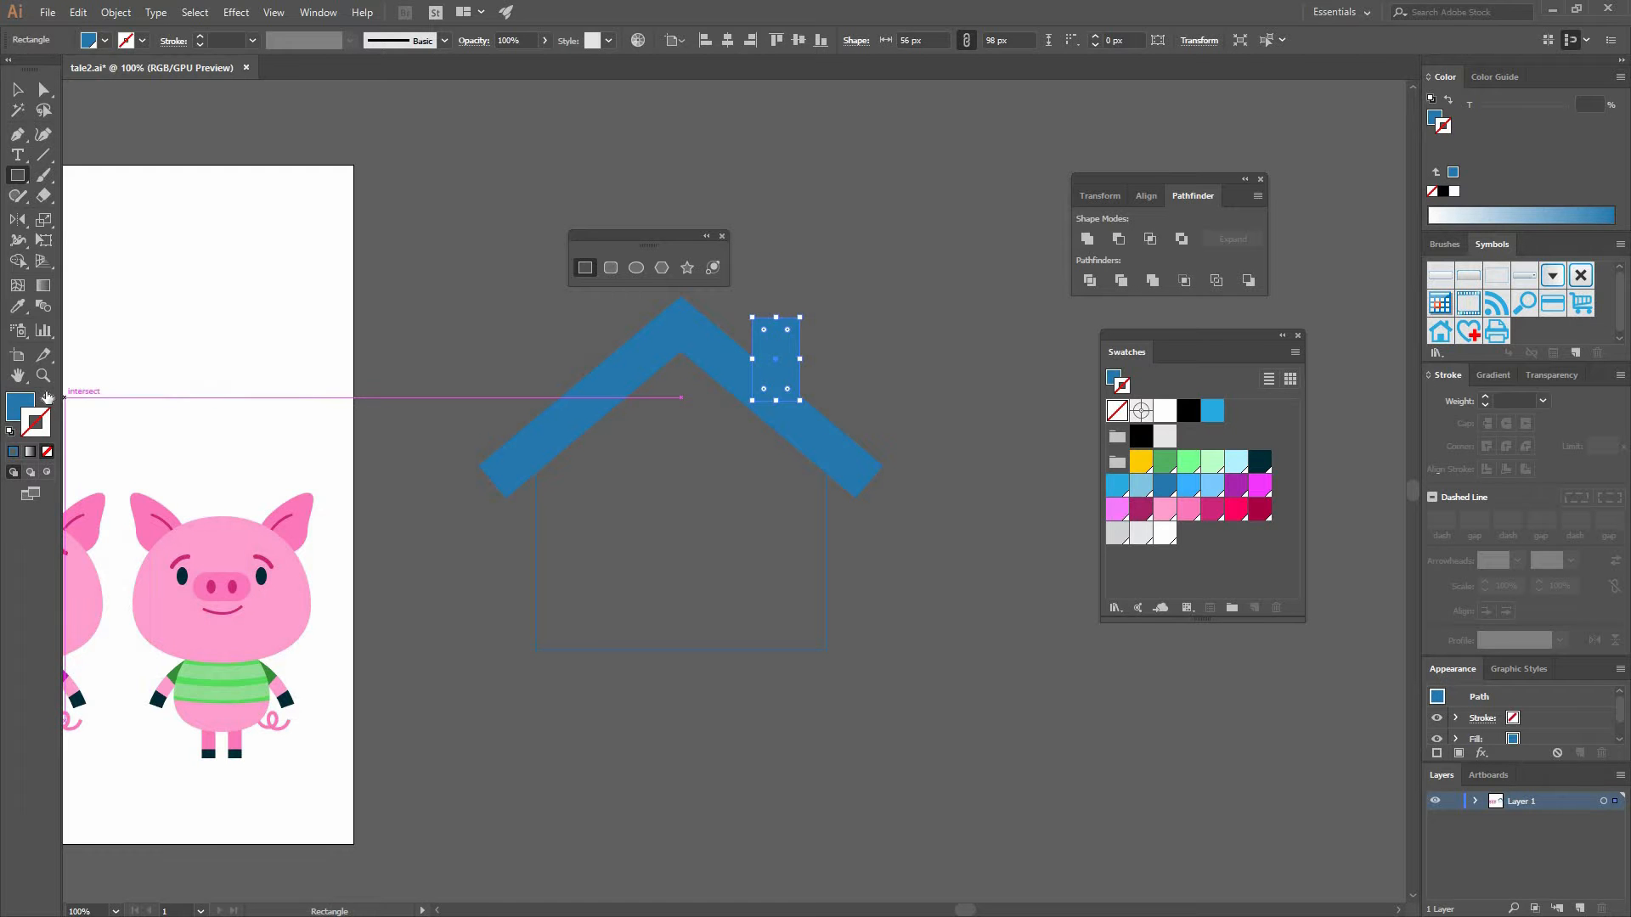
{"action": "key", "text": "shift+x"}
{"action": "key", "text": "v"}
{"action": "left_click", "coordinate": [737, 491]}
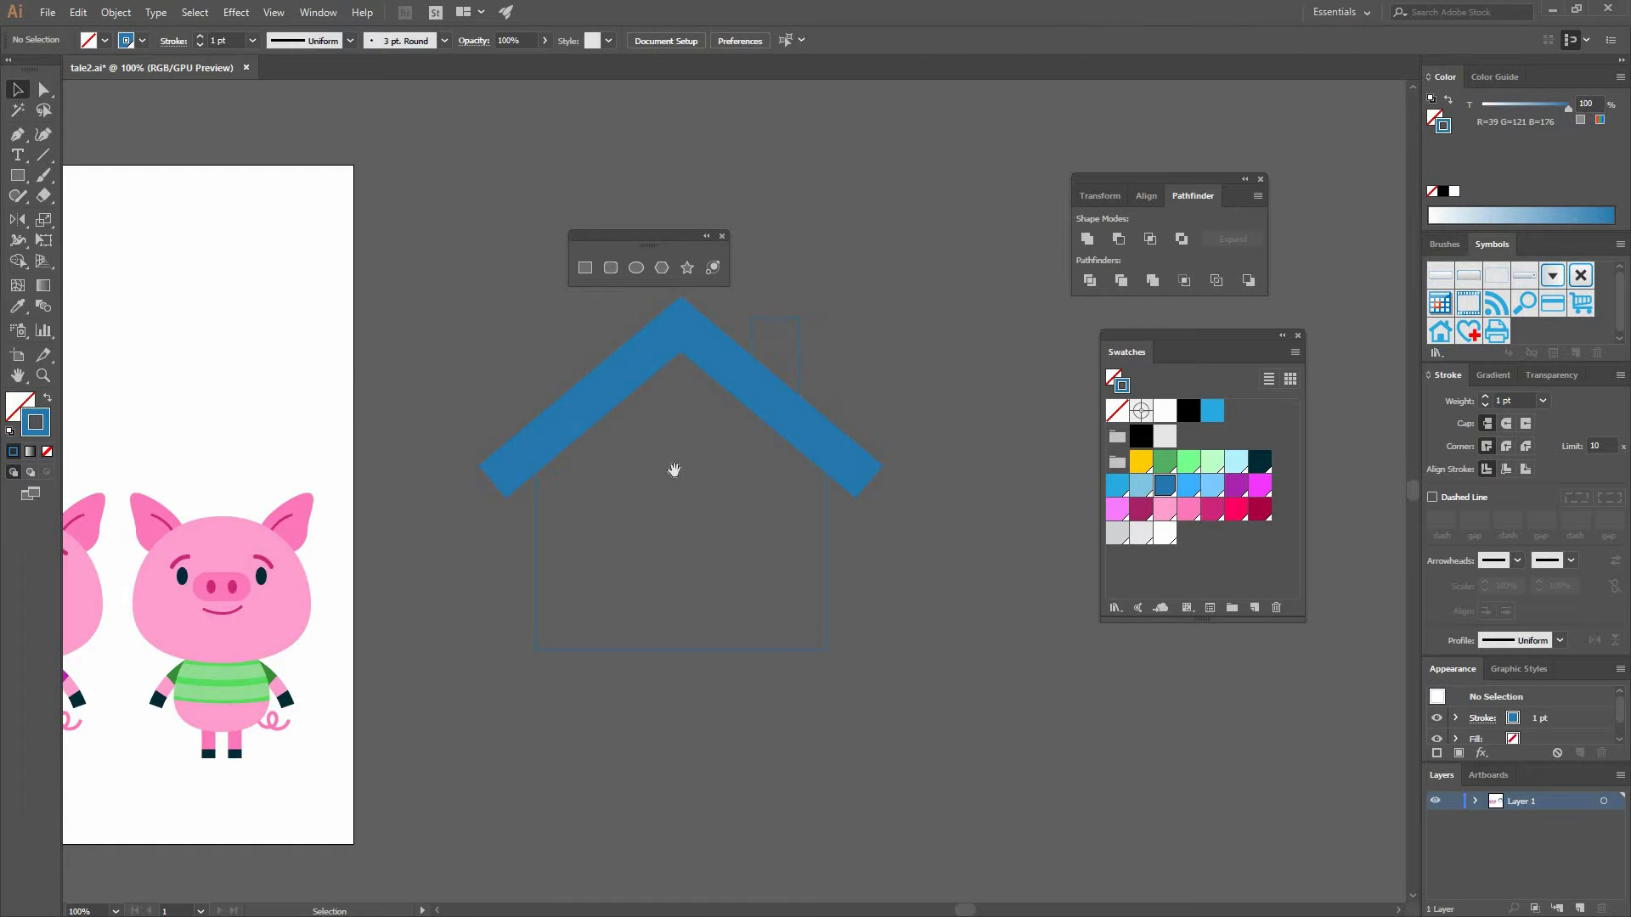
- Draw a doorstep rectangle and a door rectangle at the bottom centre of the house outline
{"action": "left_click_drag", "start_coordinate": [639, 361], "coordinate": [584, 273]}
{"action": "left_click", "coordinate": [584, 270]}
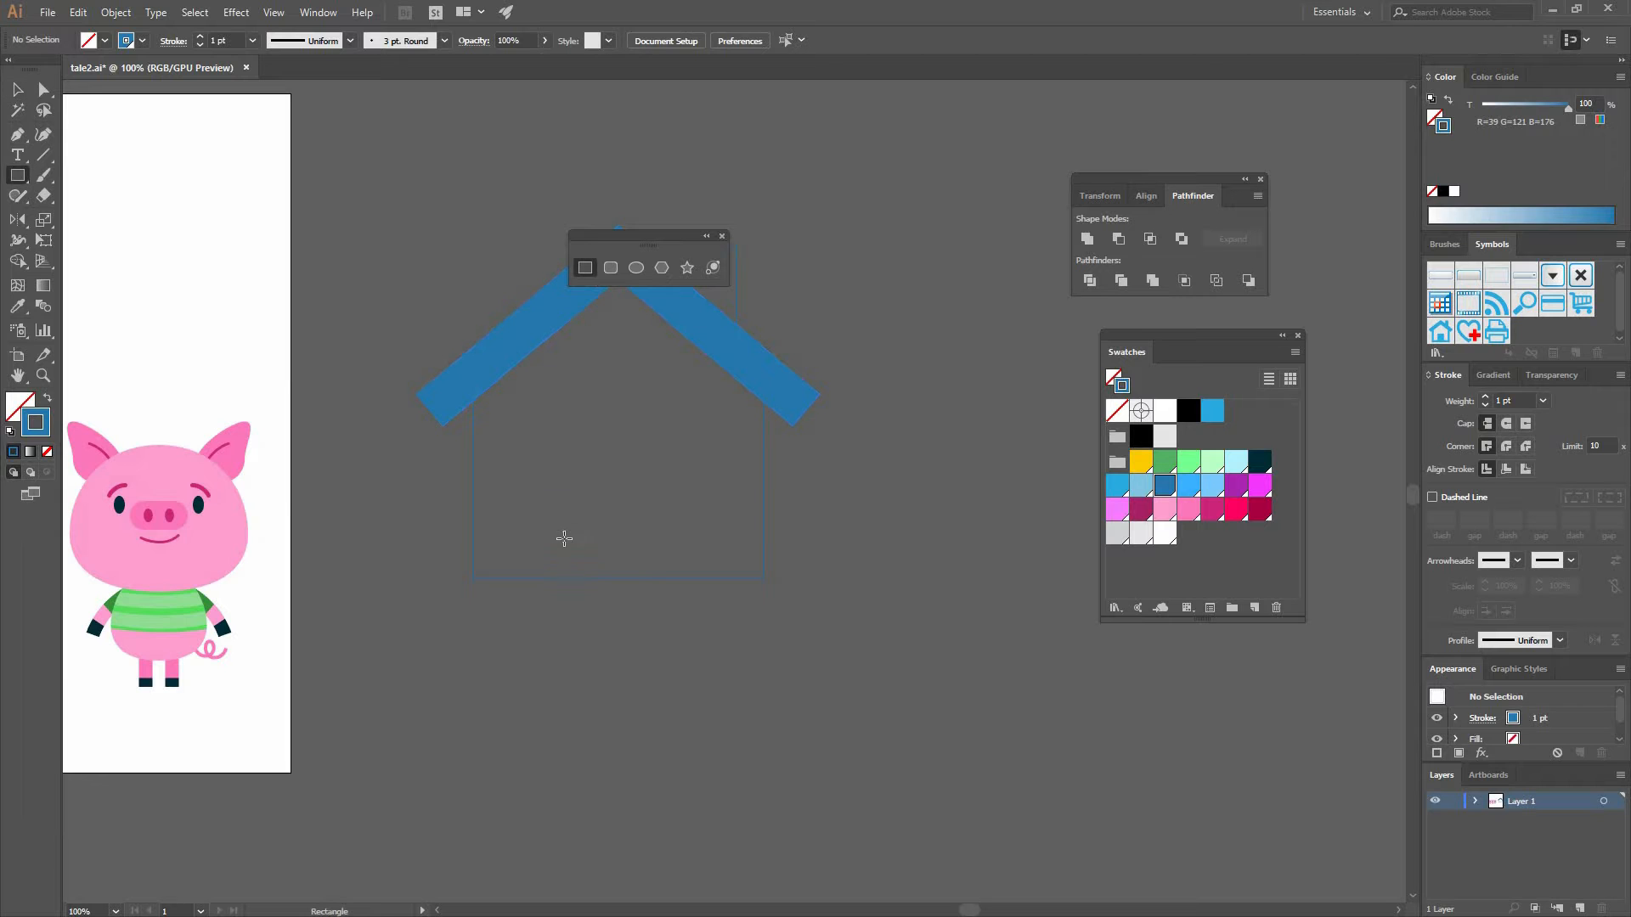
{"action": "left_click_drag", "start_coordinate": [556, 558], "coordinate": [666, 579]}
{"action": "left_click_drag", "start_coordinate": [570, 422], "coordinate": [647, 559]}
{"action": "key", "text": "v"}
{"action": "left_click", "coordinate": [707, 544]}
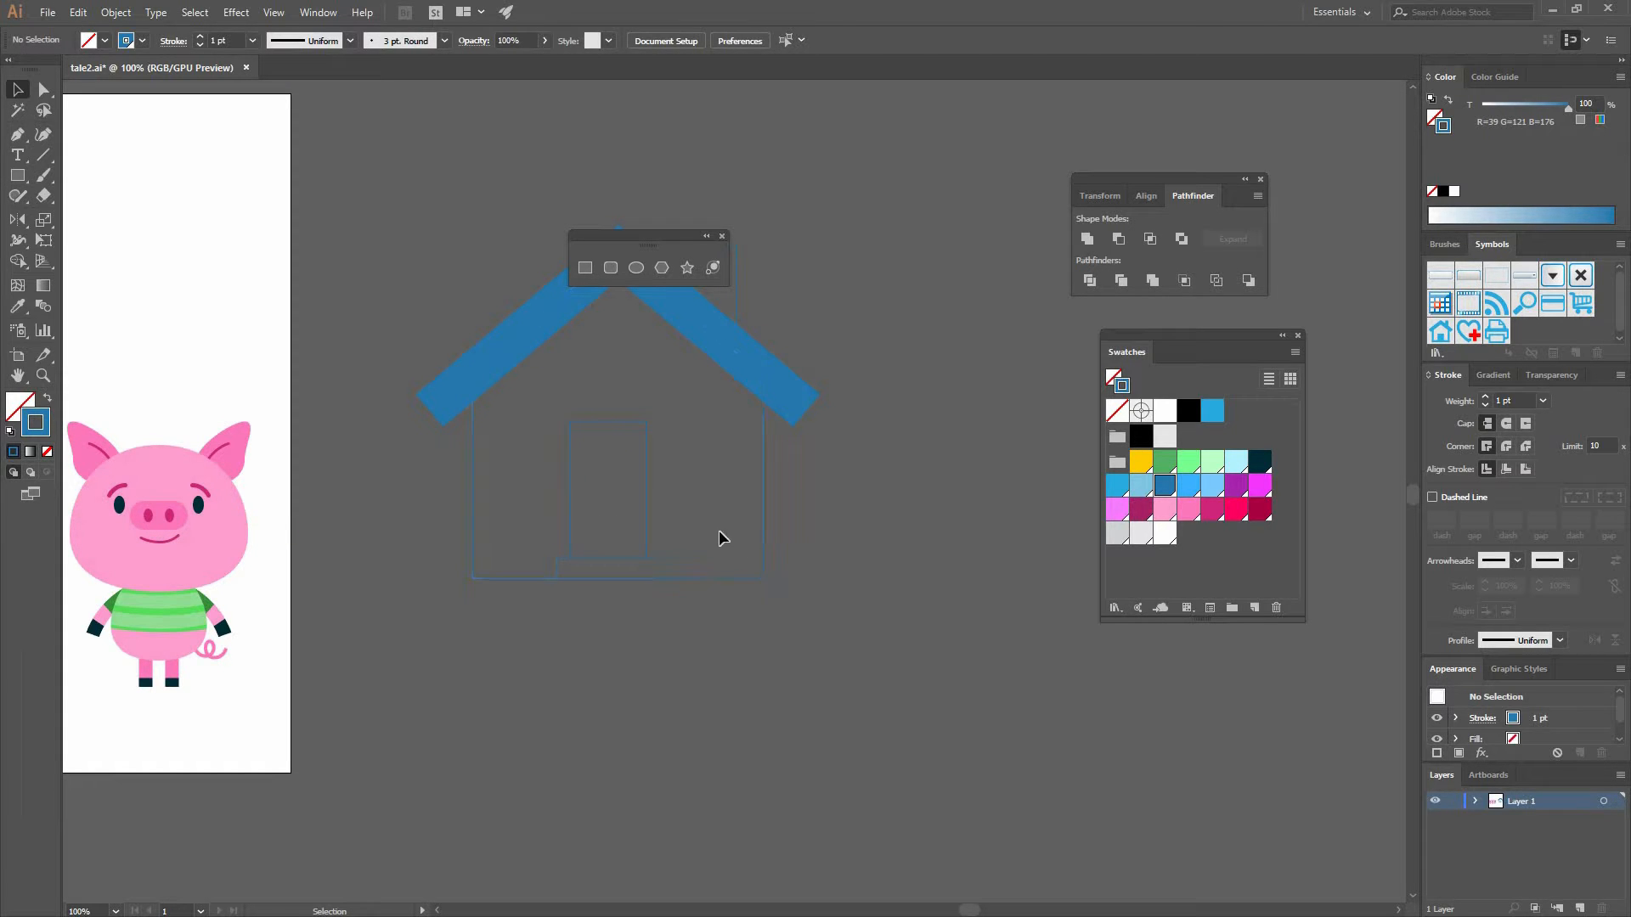
- Select the house outline with the door and open the Align panel
{"action": "left_click_drag", "start_coordinate": [670, 531], "coordinate": [749, 609]}
{"action": "left_click", "coordinate": [762, 503]}
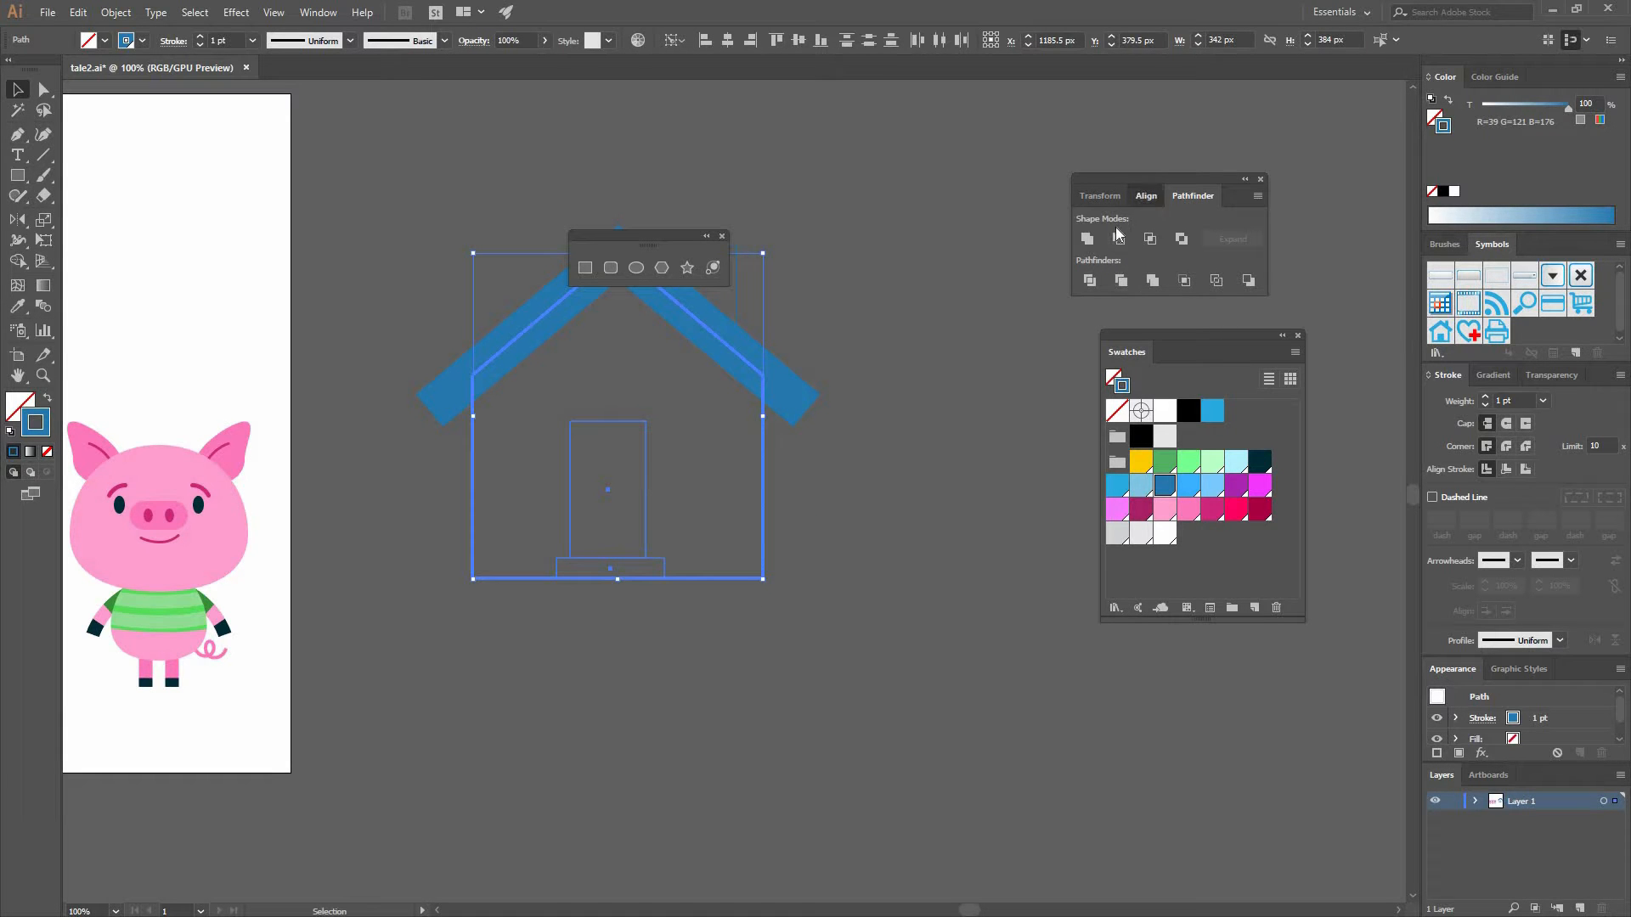
{"action": "left_click", "coordinate": [1147, 199]}
{"action": "left_click", "coordinate": [833, 435]}
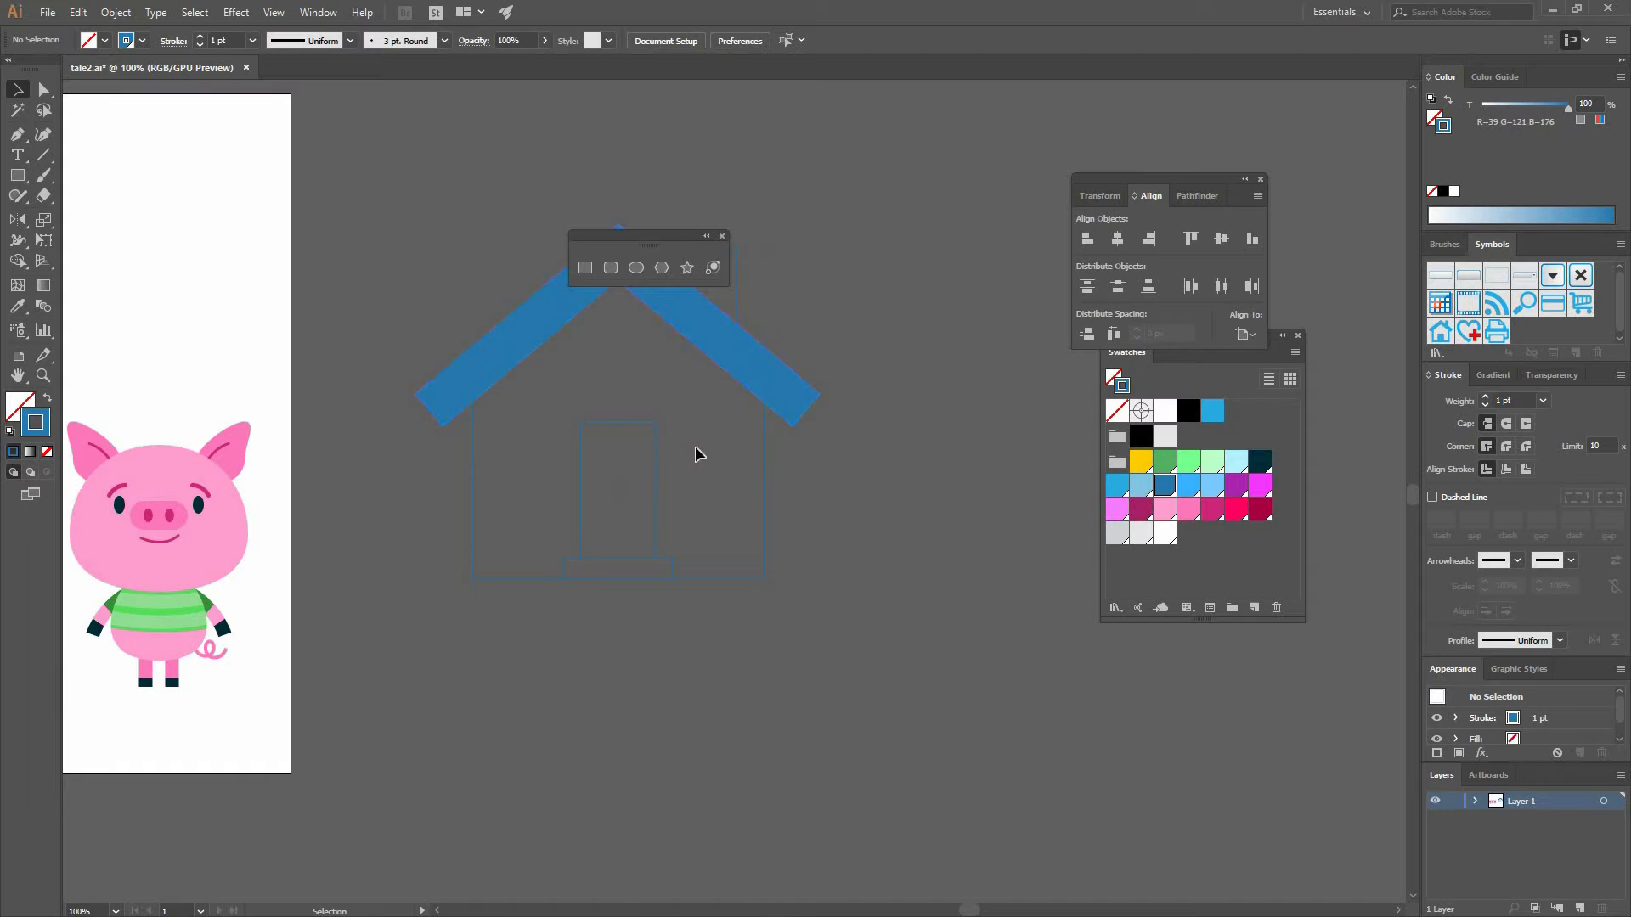
- Widen the door rectangle to about 103.5 px
{"action": "left_click", "coordinate": [657, 490]}
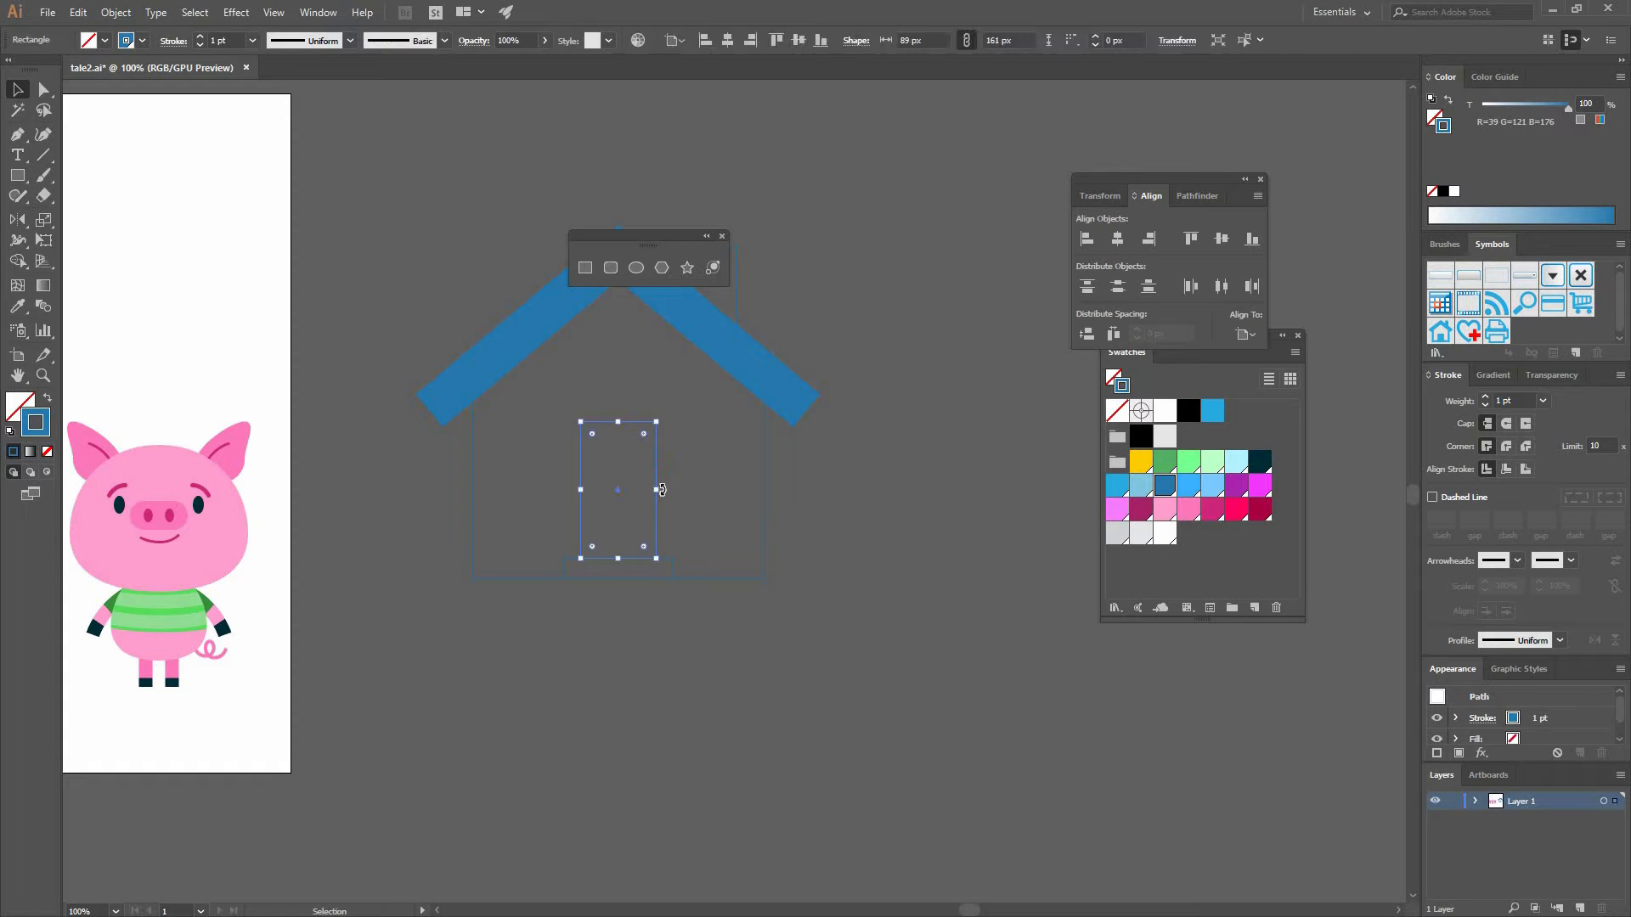
{"action": "left_click_drag", "start_coordinate": [671, 493], "coordinate": [683, 493]}
{"action": "key", "text": "a"}
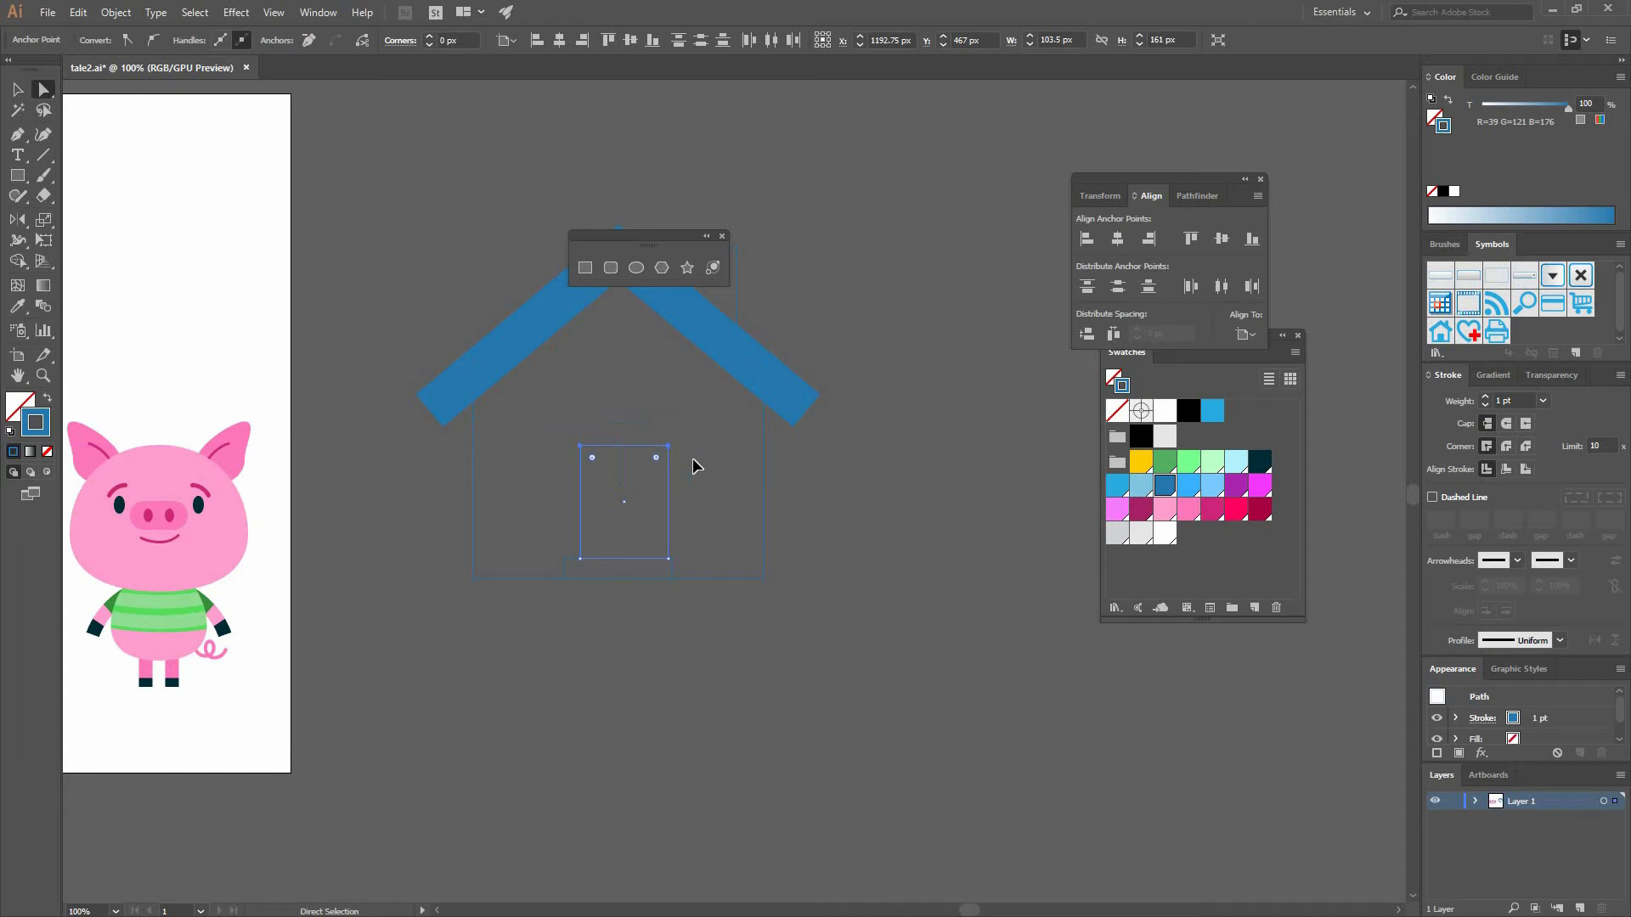
- Try lowering the door's top anchors, then undo the move
{"action": "key", "text": "v"}
{"action": "left_click", "coordinate": [687, 452]}
{"action": "left_click", "coordinate": [671, 422]}
{"action": "key", "text": "a"}
{"action": "left_click_drag", "start_coordinate": [672, 425], "coordinate": [710, 450]}
{"action": "key", "text": "v"}
{"action": "left_click", "coordinate": [802, 577]}
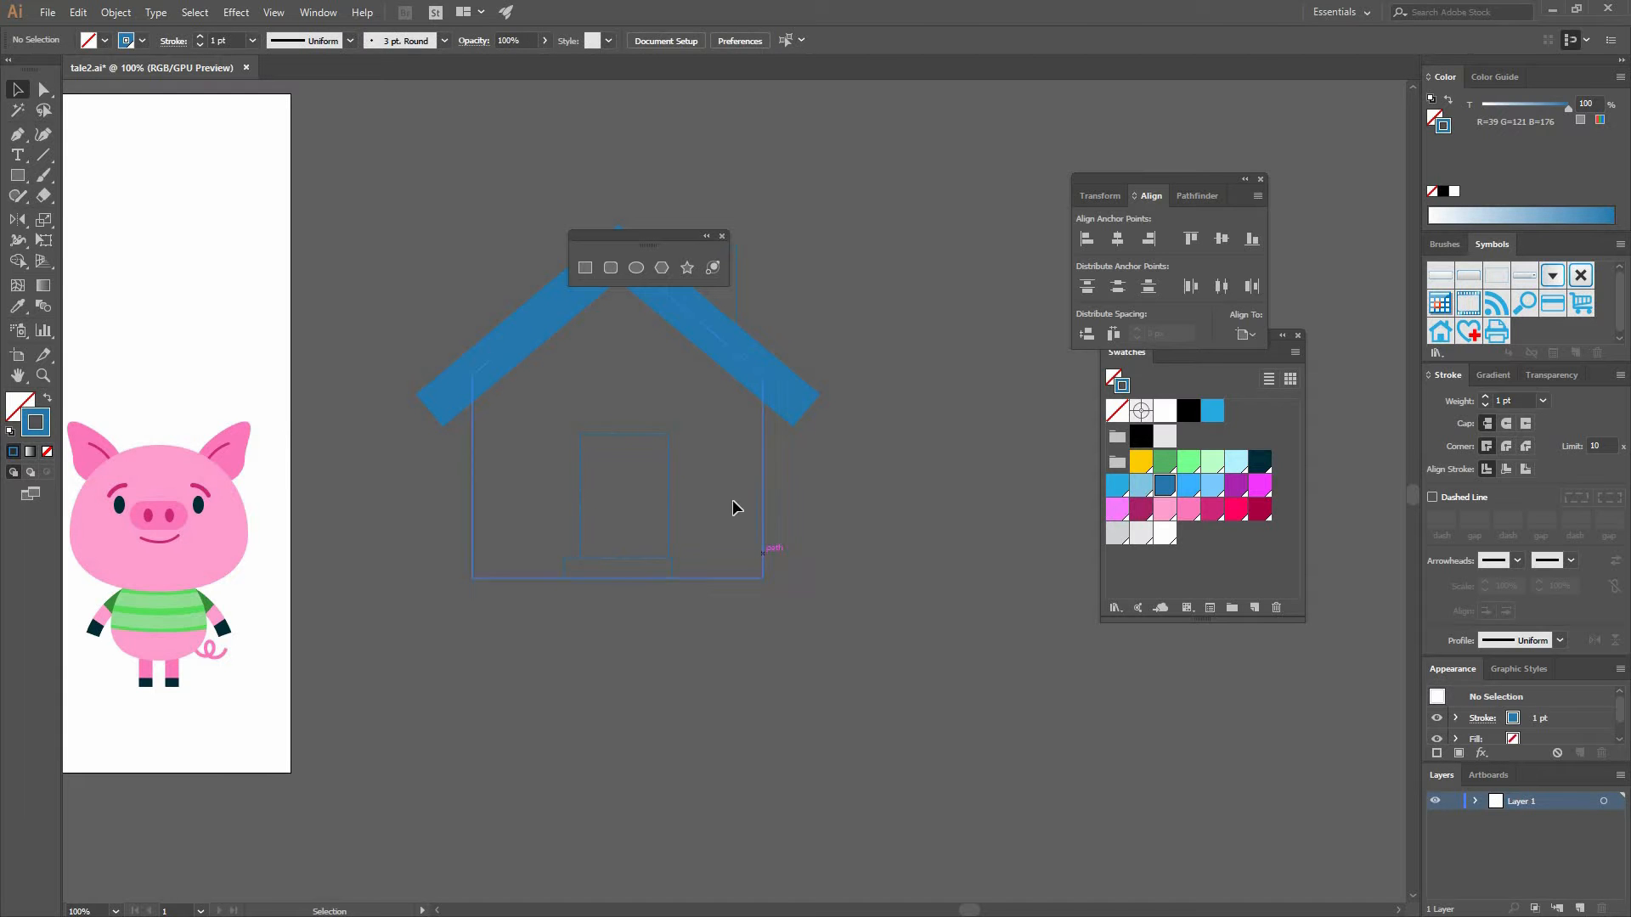
{"action": "key", "text": "ctrl+z"}
- Widen the doorstep rectangle beneath the door
{"action": "left_click", "coordinate": [801, 583]}
{"action": "left_click_drag", "start_coordinate": [802, 583], "coordinate": [655, 472]}
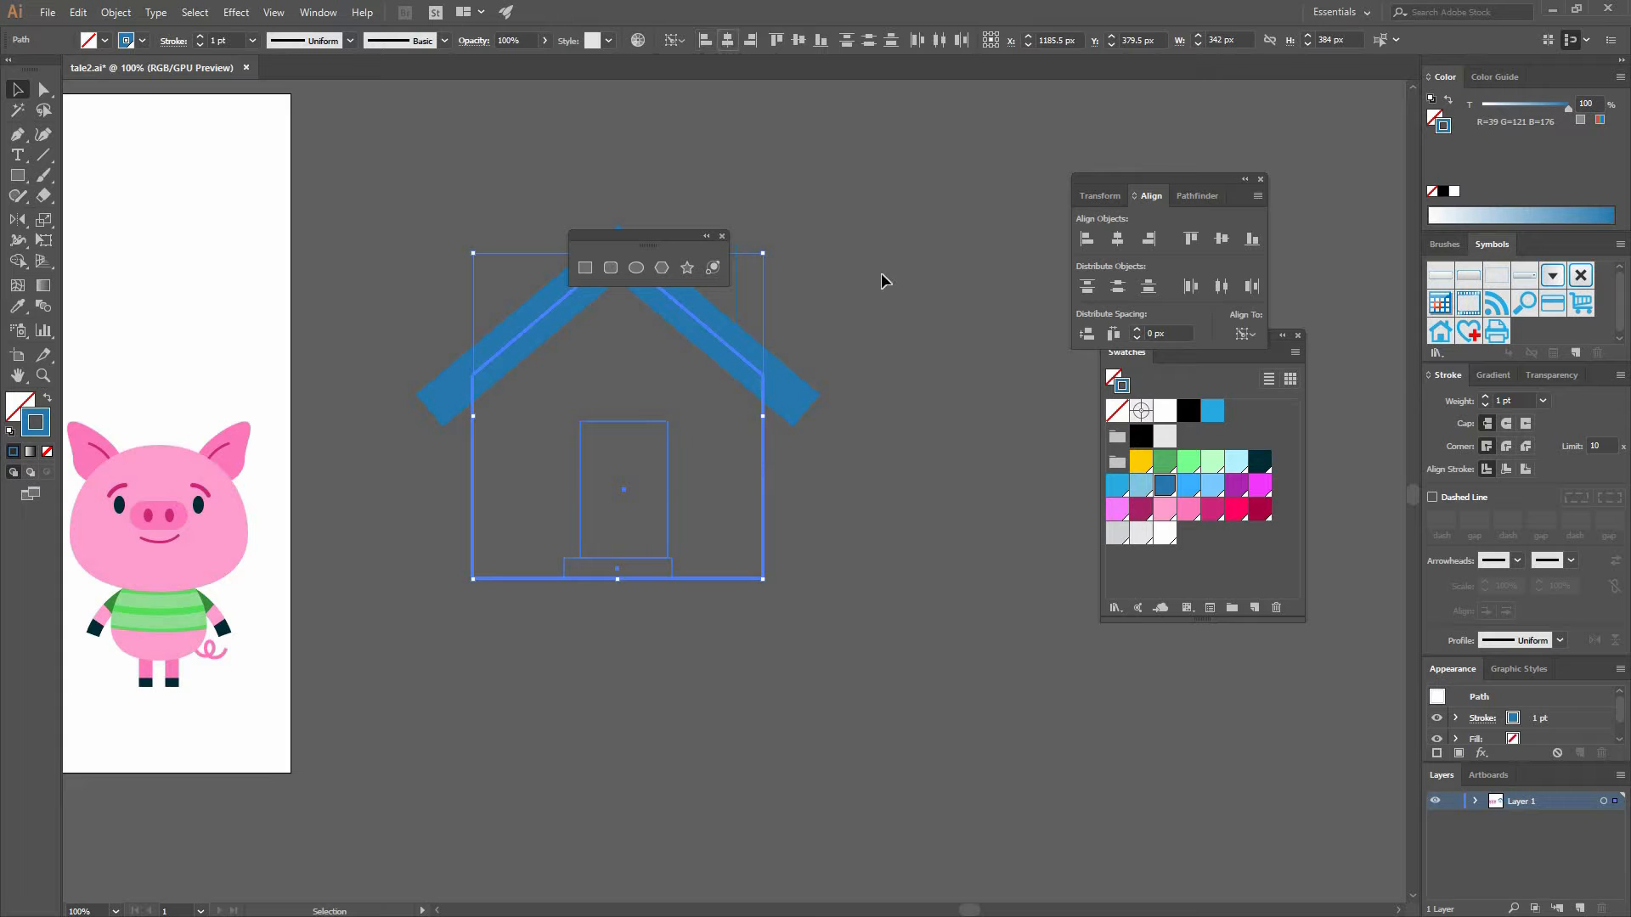
{"action": "left_click", "coordinate": [731, 455]}
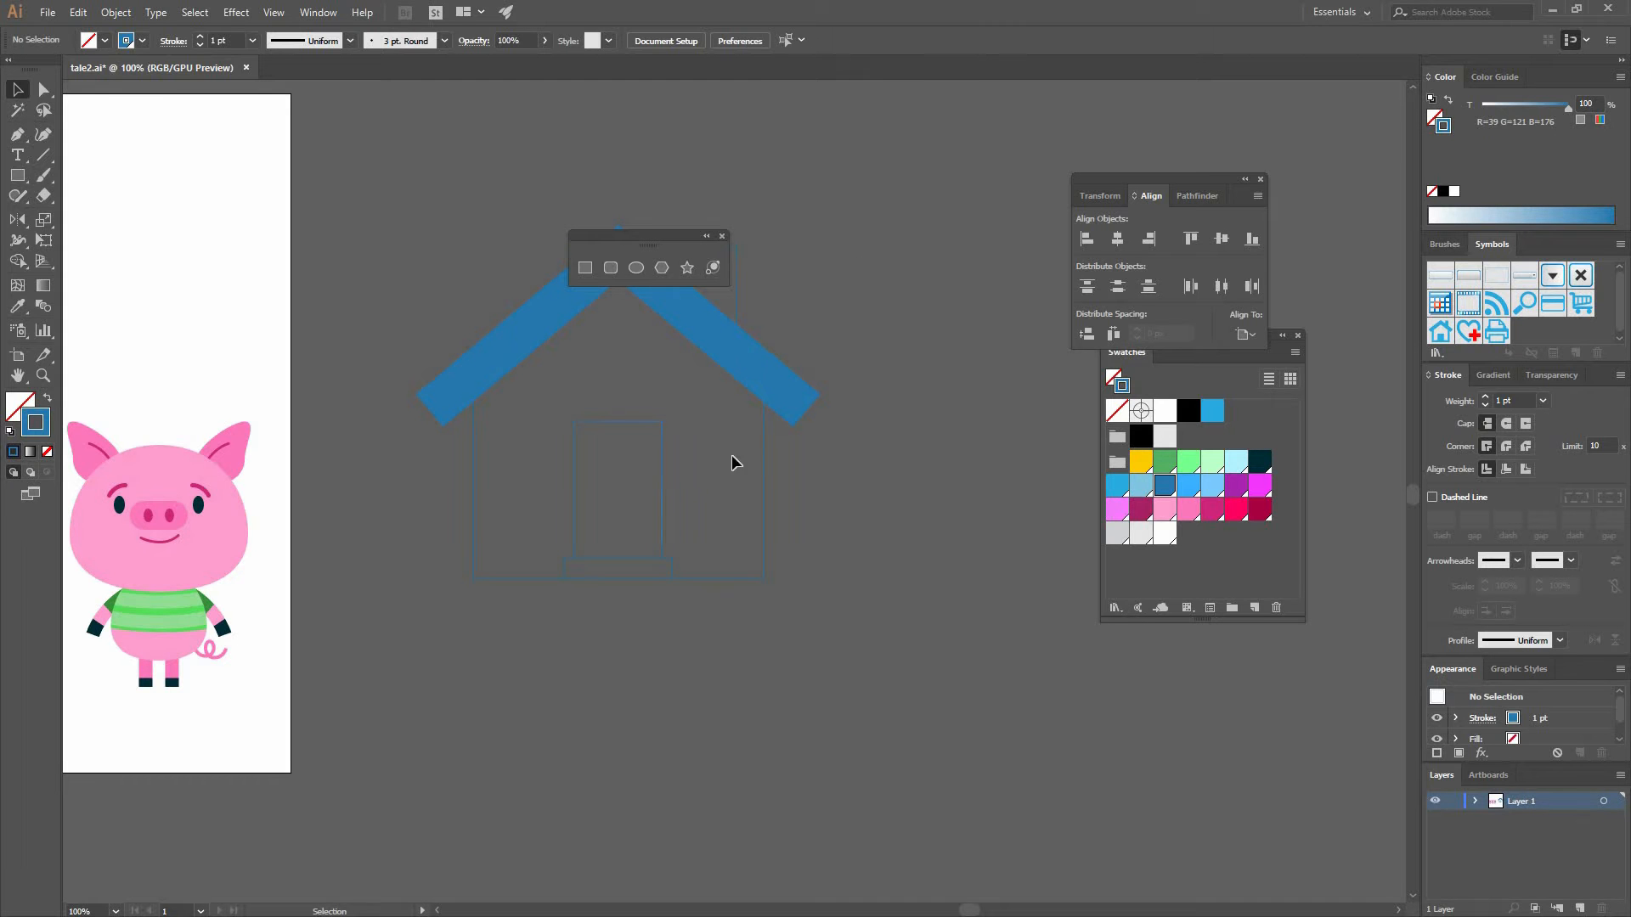
{"action": "left_click", "coordinate": [675, 568]}
{"action": "left_click_drag", "start_coordinate": [690, 569], "coordinate": [552, 500]}
{"action": "left_click", "coordinate": [763, 484]}
{"action": "left_click", "coordinate": [727, 40]}
{"action": "left_click", "coordinate": [797, 309]}
- Draw a 75 × 60 px window rectangle left of the door and duplicate it to the right side of the house
{"action": "left_click", "coordinate": [585, 268]}
{"action": "left_click_drag", "start_coordinate": [544, 485], "coordinate": [556, 495]}
{"action": "key", "text": "v"}
{"action": "left_click", "coordinate": [535, 506]}
{"action": "left_click_drag", "start_coordinate": [688, 502], "coordinate": [720, 503]}
{"action": "left_click", "coordinate": [492, 459], "text": "shift"}
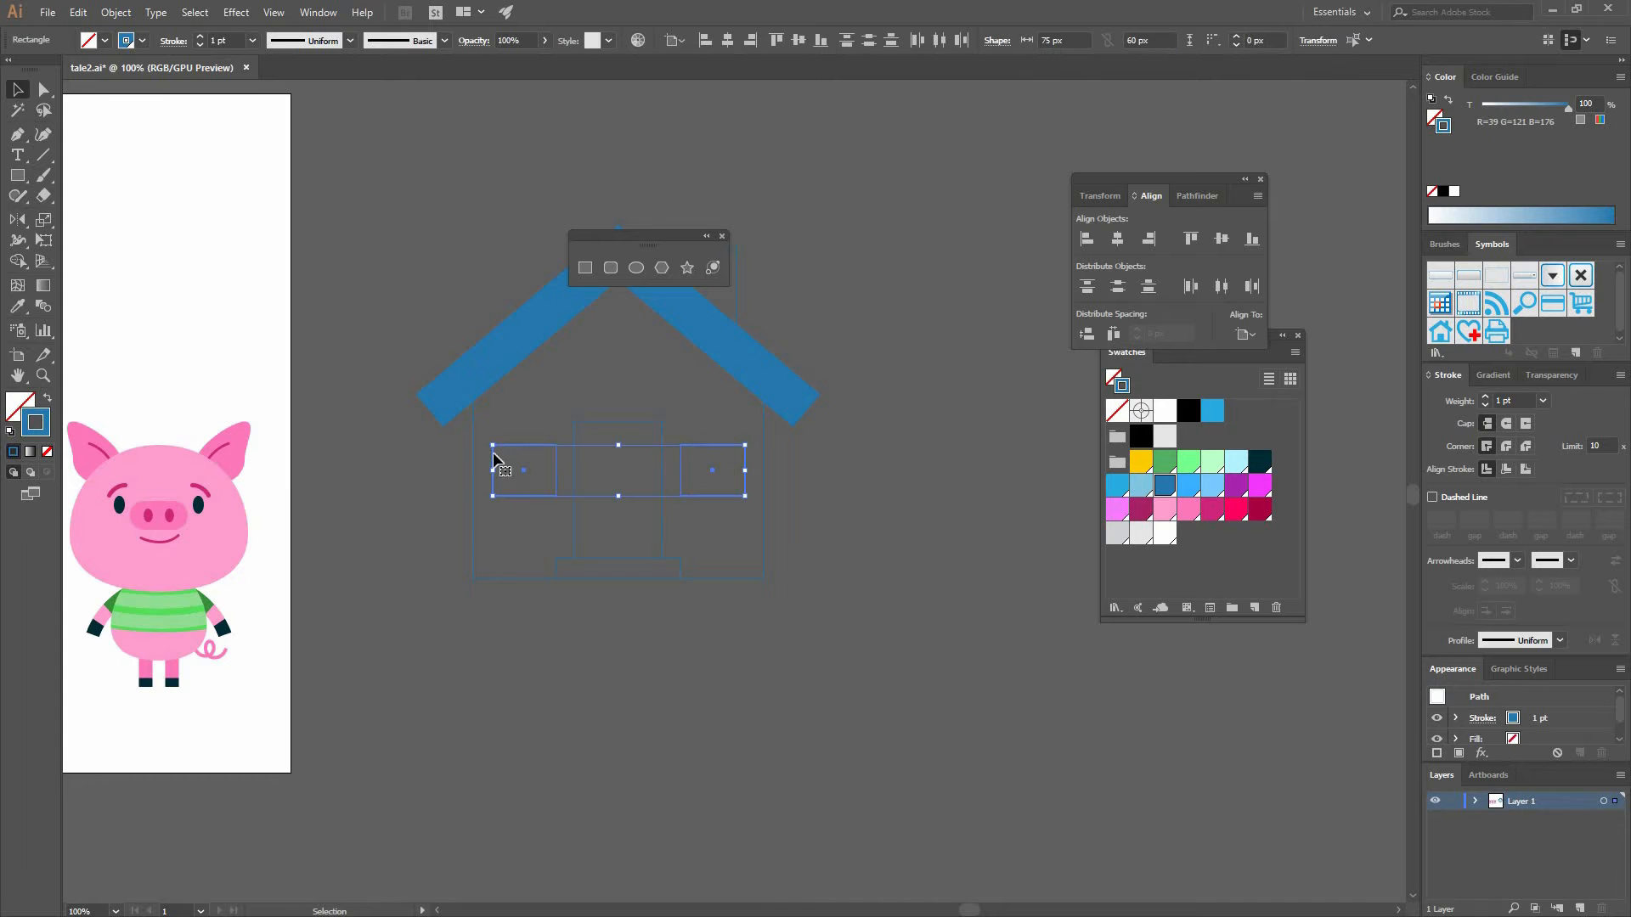
- Group the two window rectangles
{"action": "key", "text": "ctrl+g"}
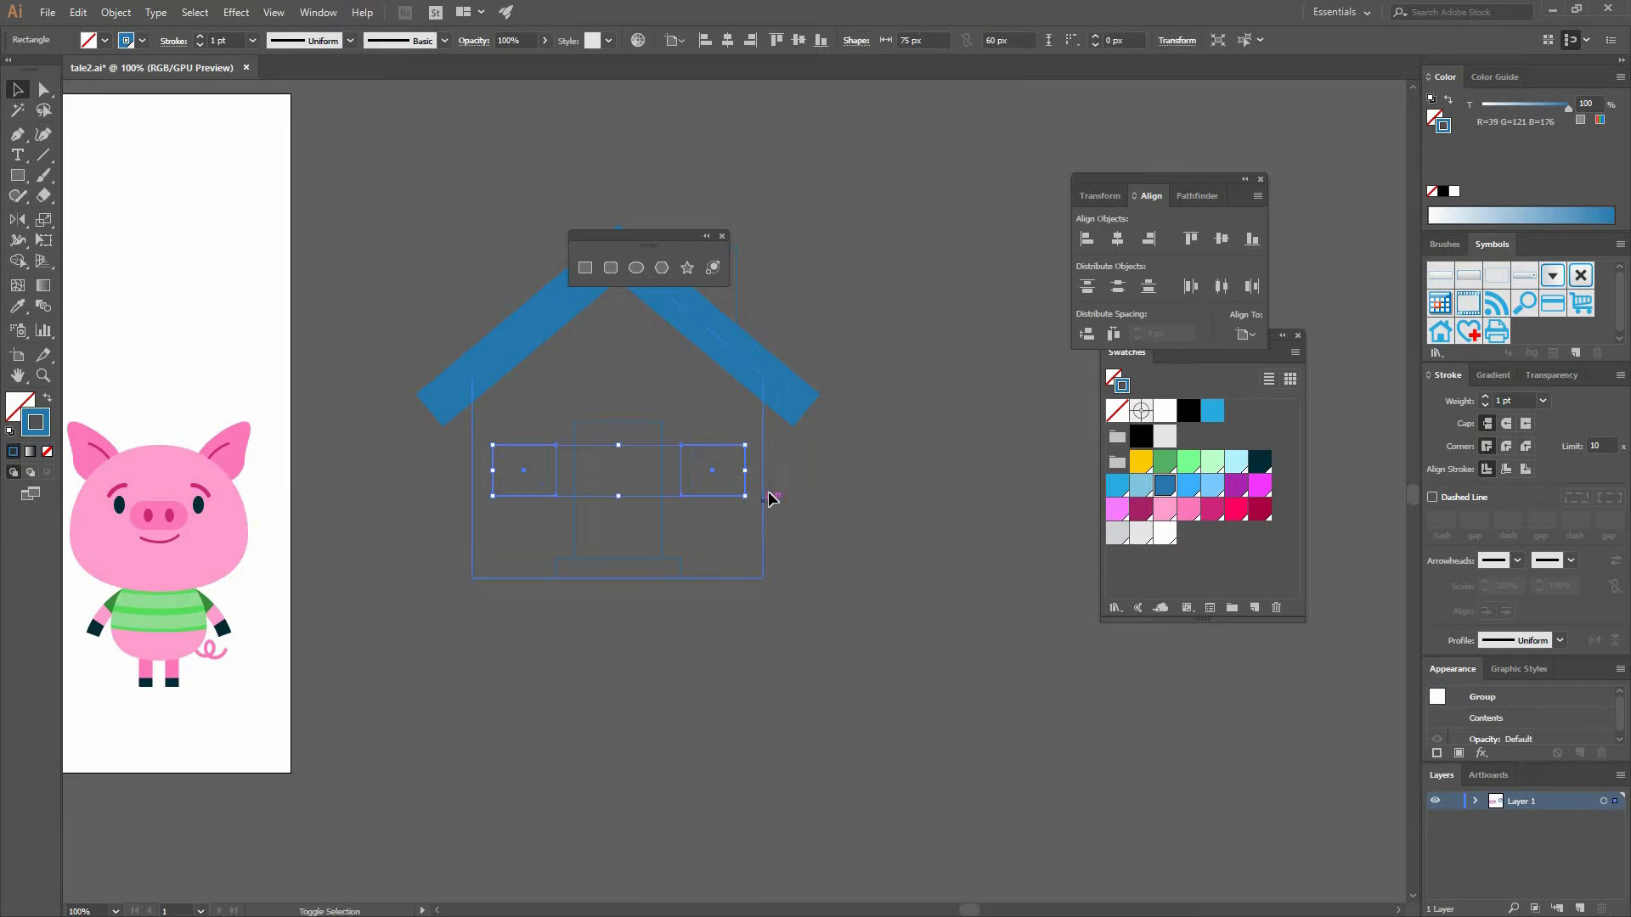
{"action": "left_click", "coordinate": [763, 478], "text": "shift"}
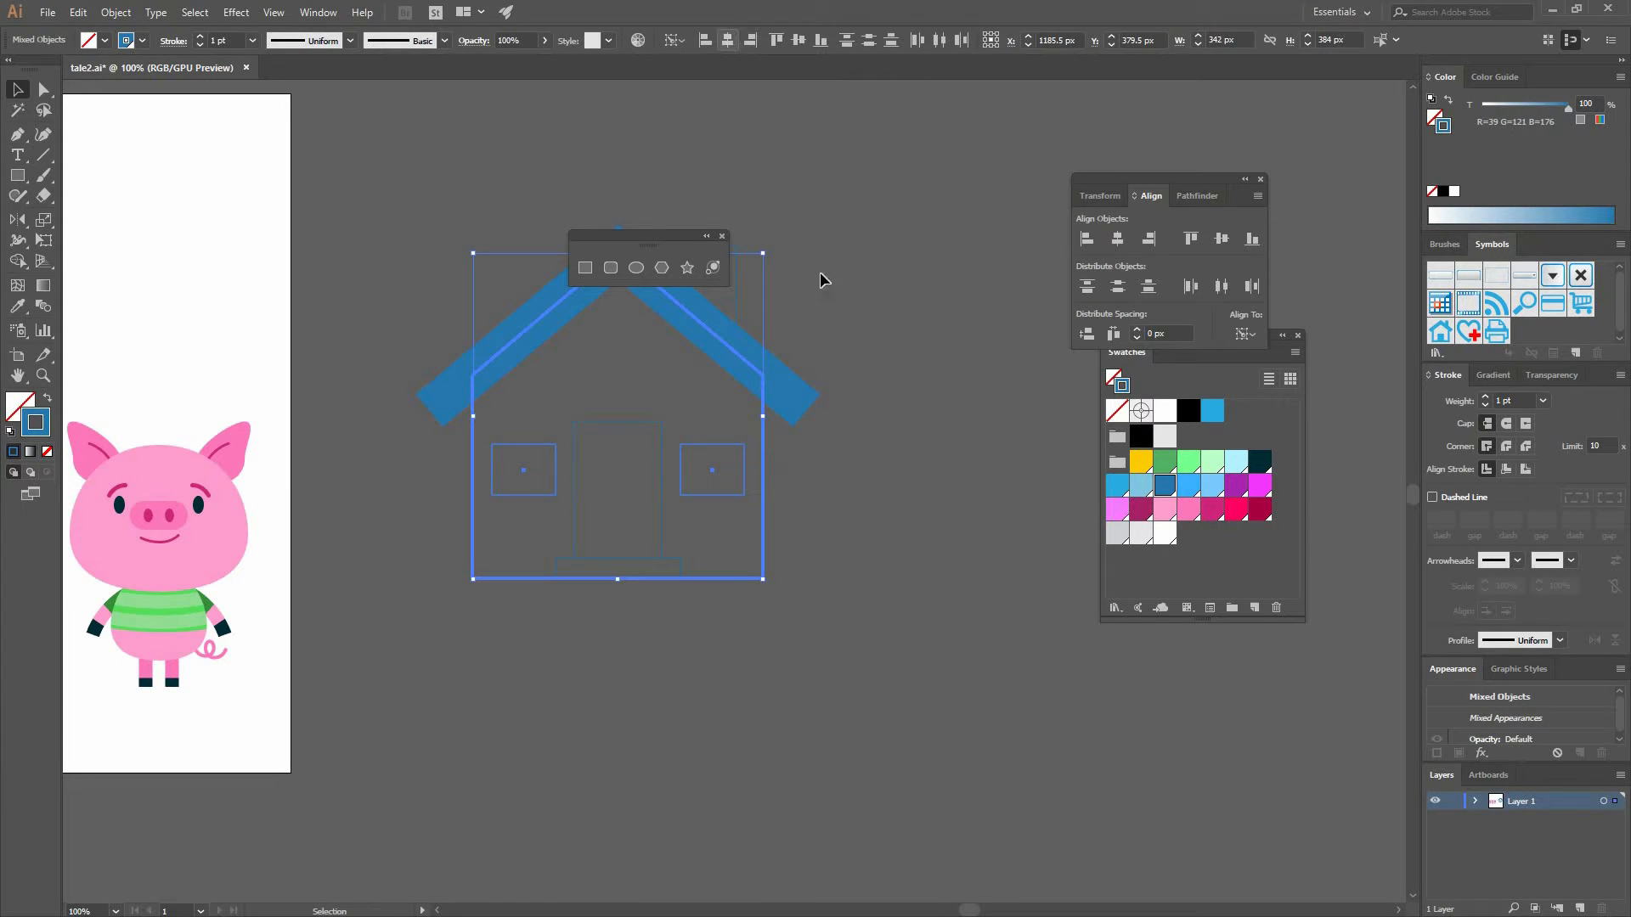
{"action": "left_click", "coordinate": [812, 388]}
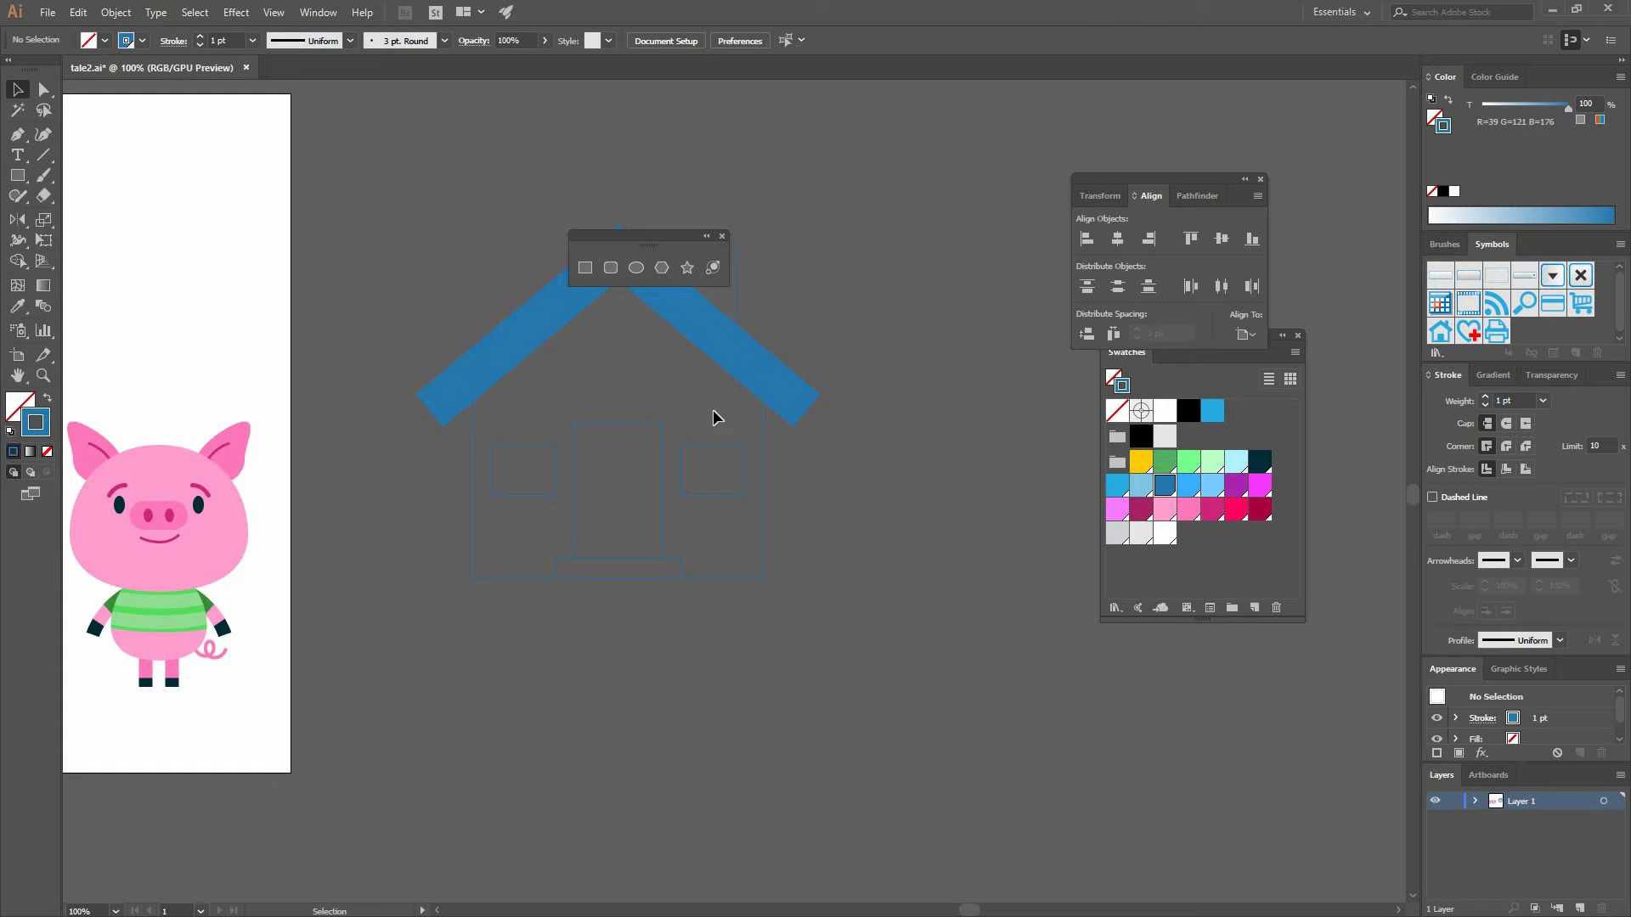
- Fill the house outline with pink and remove its stroke
{"action": "left_click_drag", "start_coordinate": [711, 501], "coordinate": [666, 584]}
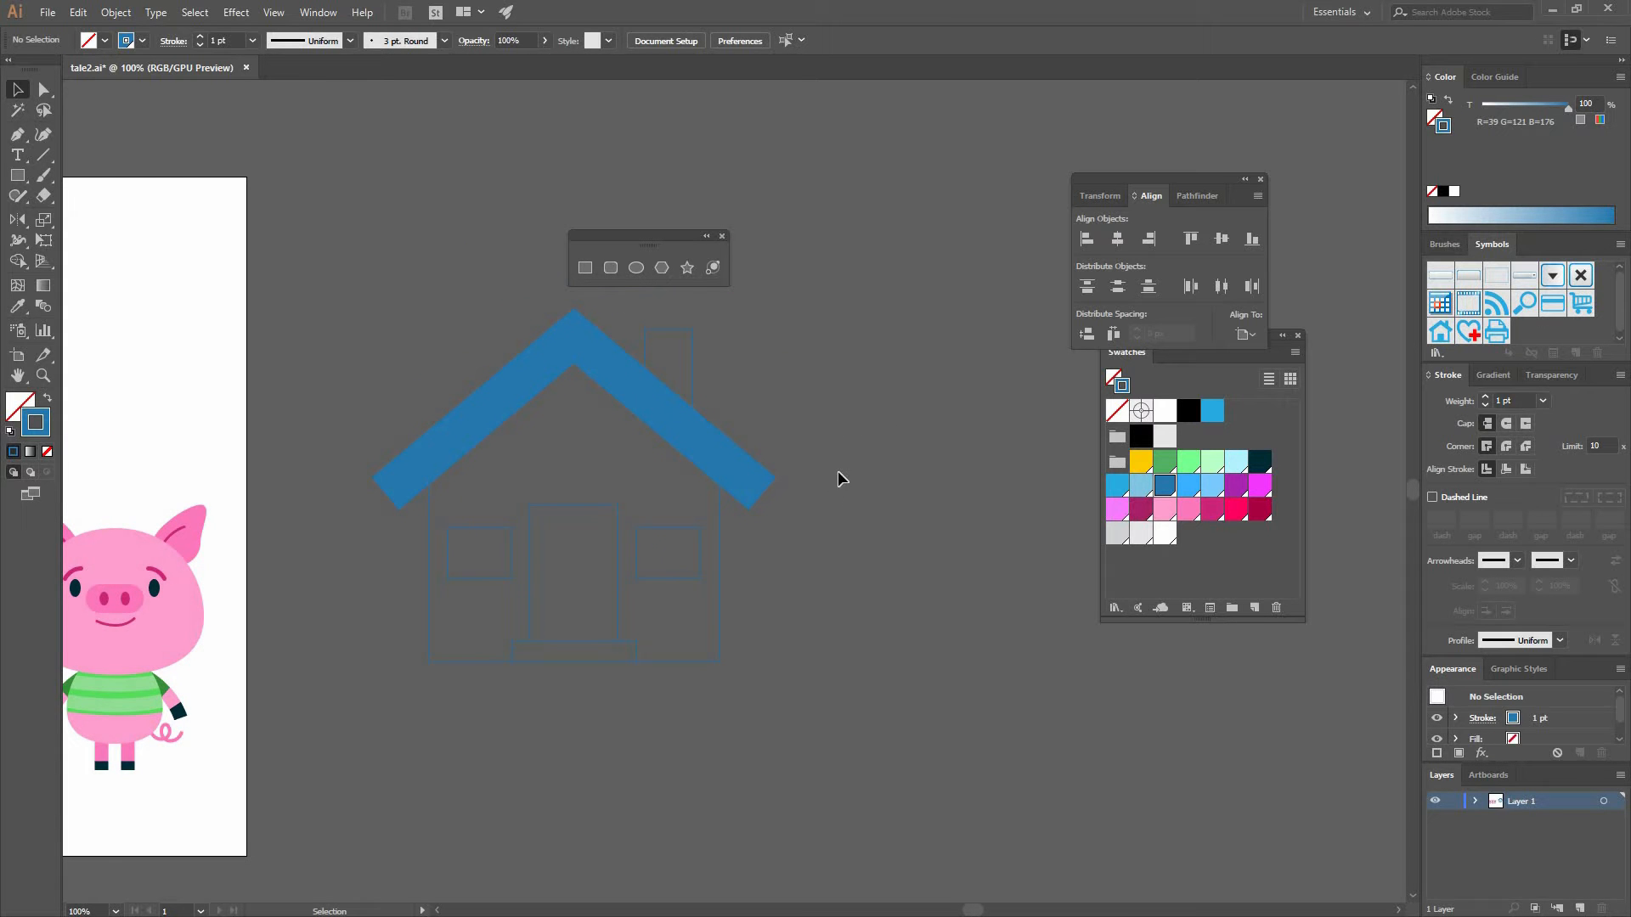
{"action": "left_click", "coordinate": [717, 544]}
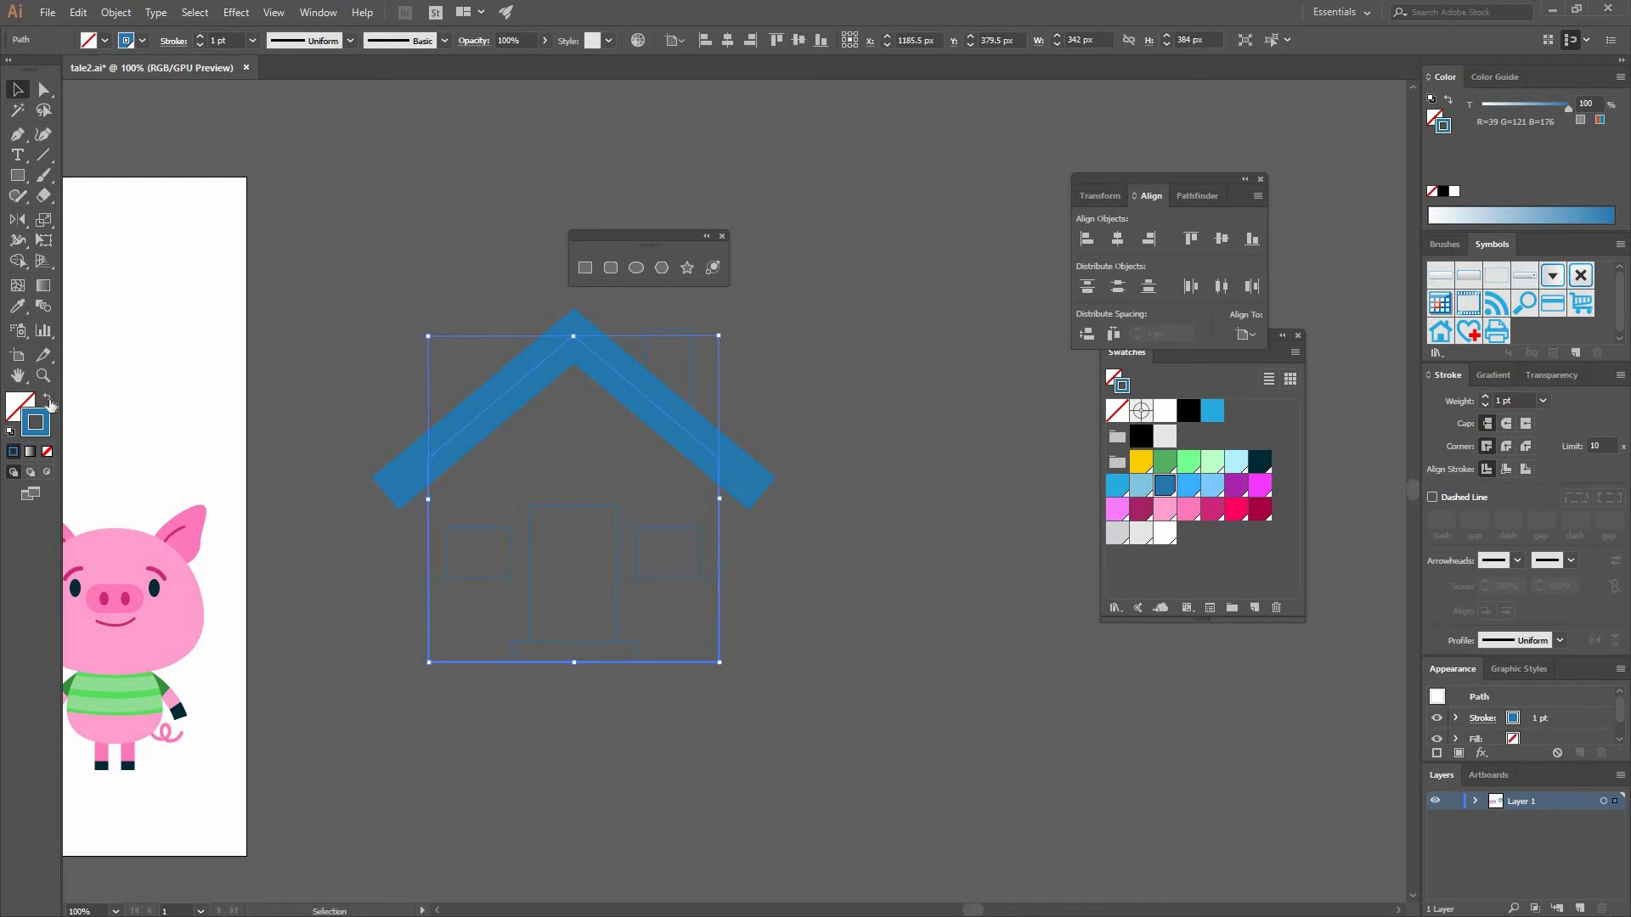
{"action": "left_click", "coordinate": [47, 398]}
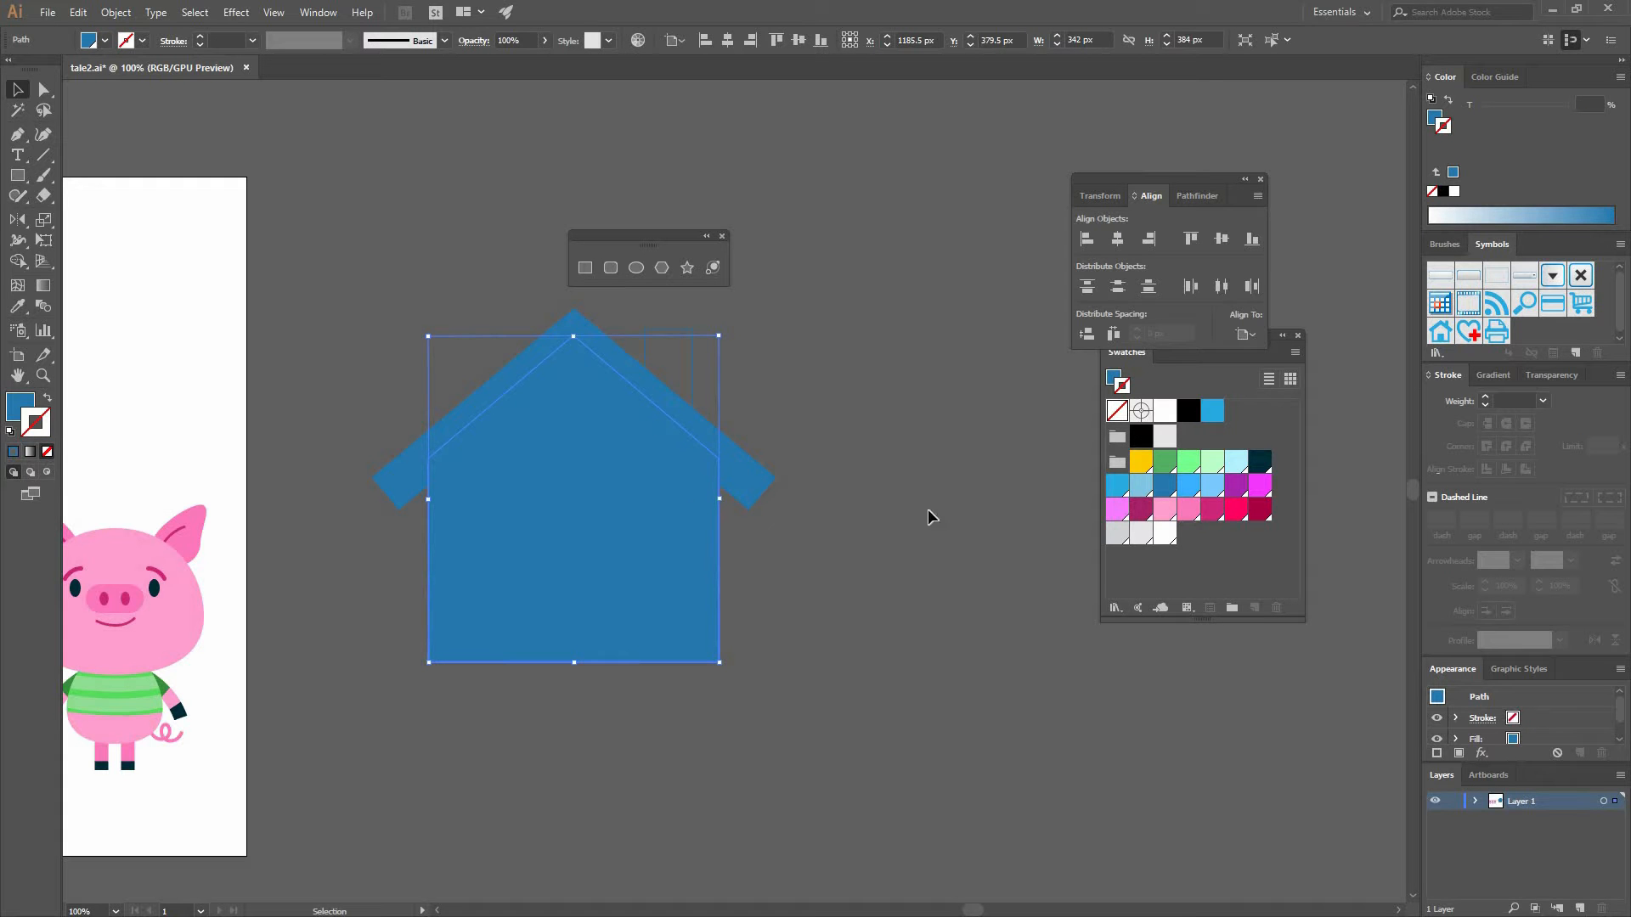
{"action": "left_click", "coordinate": [1240, 510]}
{"action": "key", "text": "shift+x"}
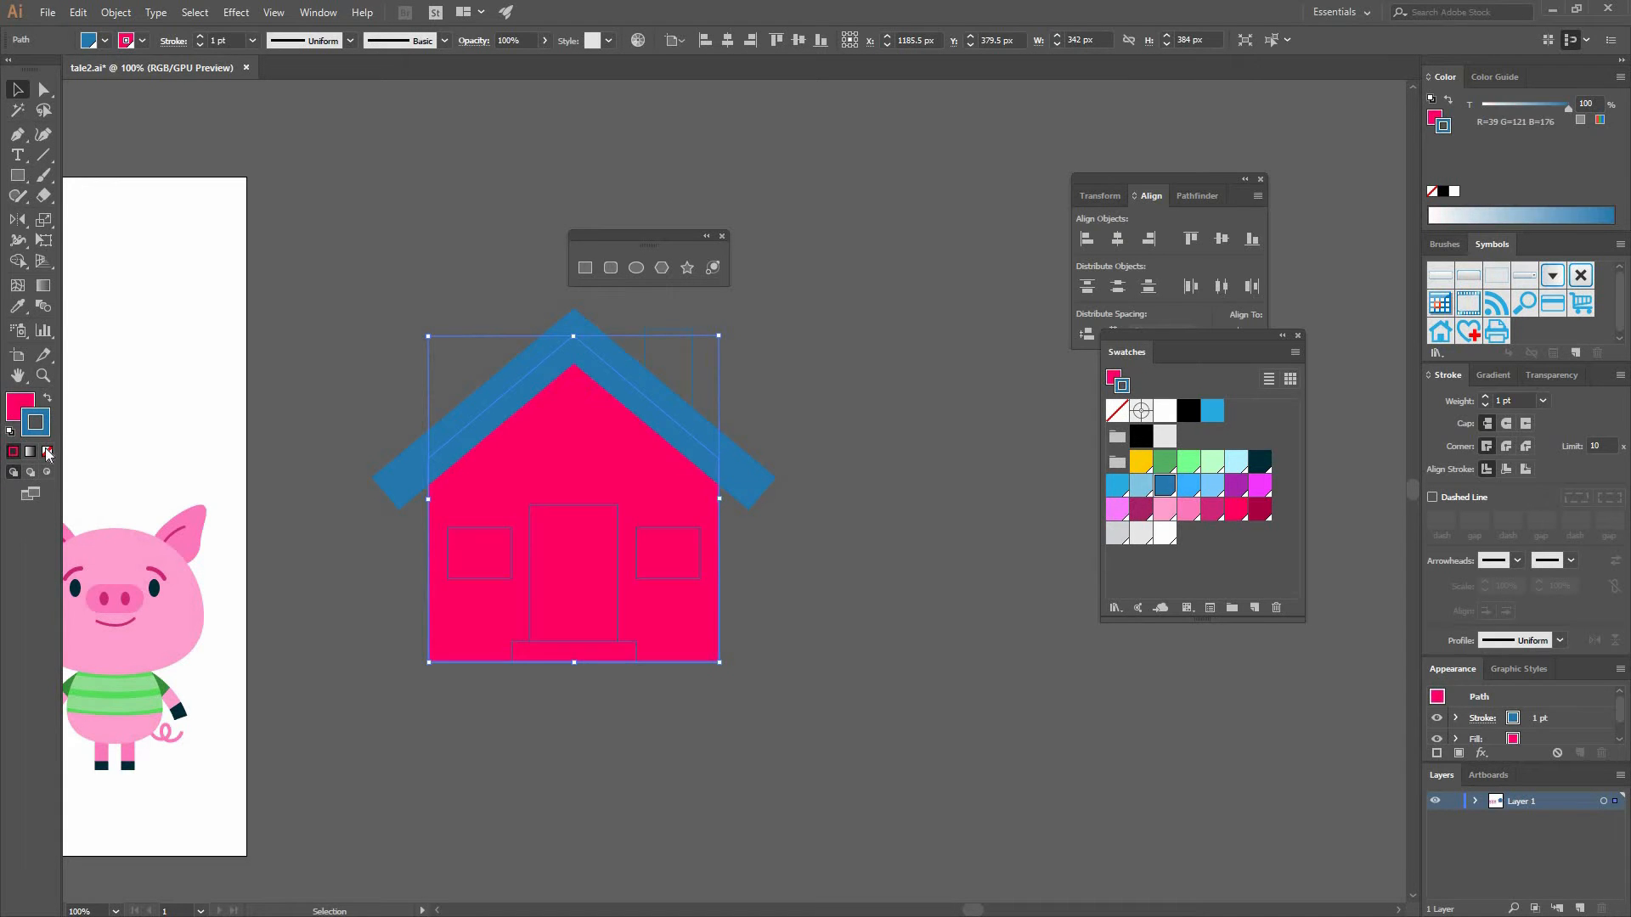
{"action": "left_click", "coordinate": [47, 451]}
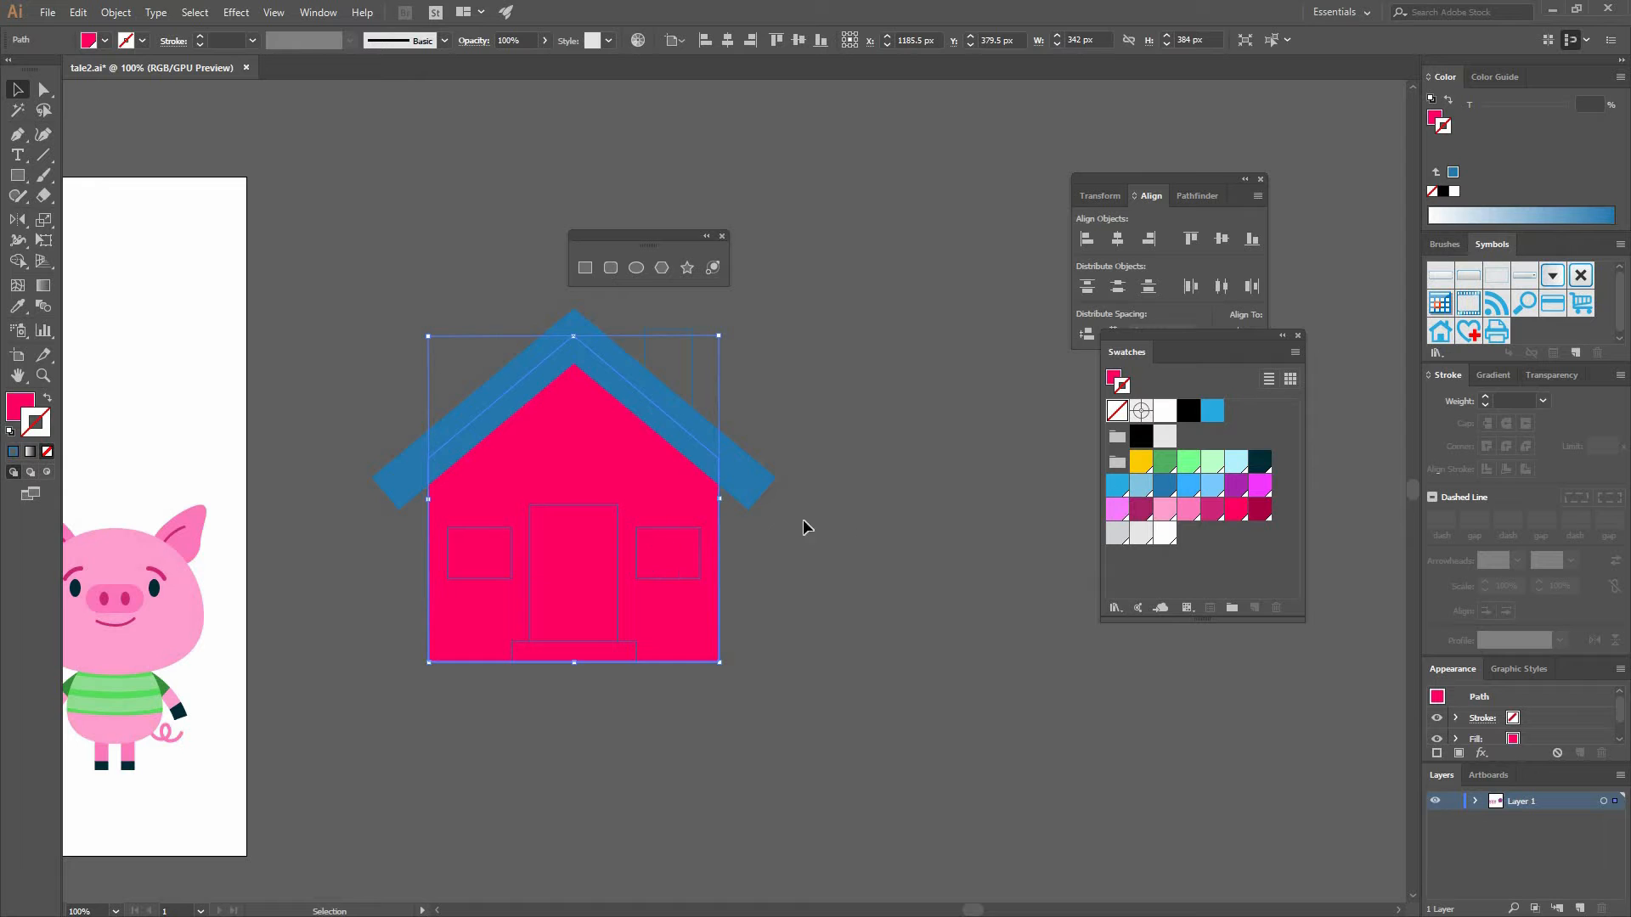
- Match the chimney's fill to the house pink with the Eyedropper and send the chimney behind the roof
{"action": "left_click", "coordinate": [688, 367]}
{"action": "left_click", "coordinate": [694, 367]}
{"action": "left_click", "coordinate": [17, 306]}
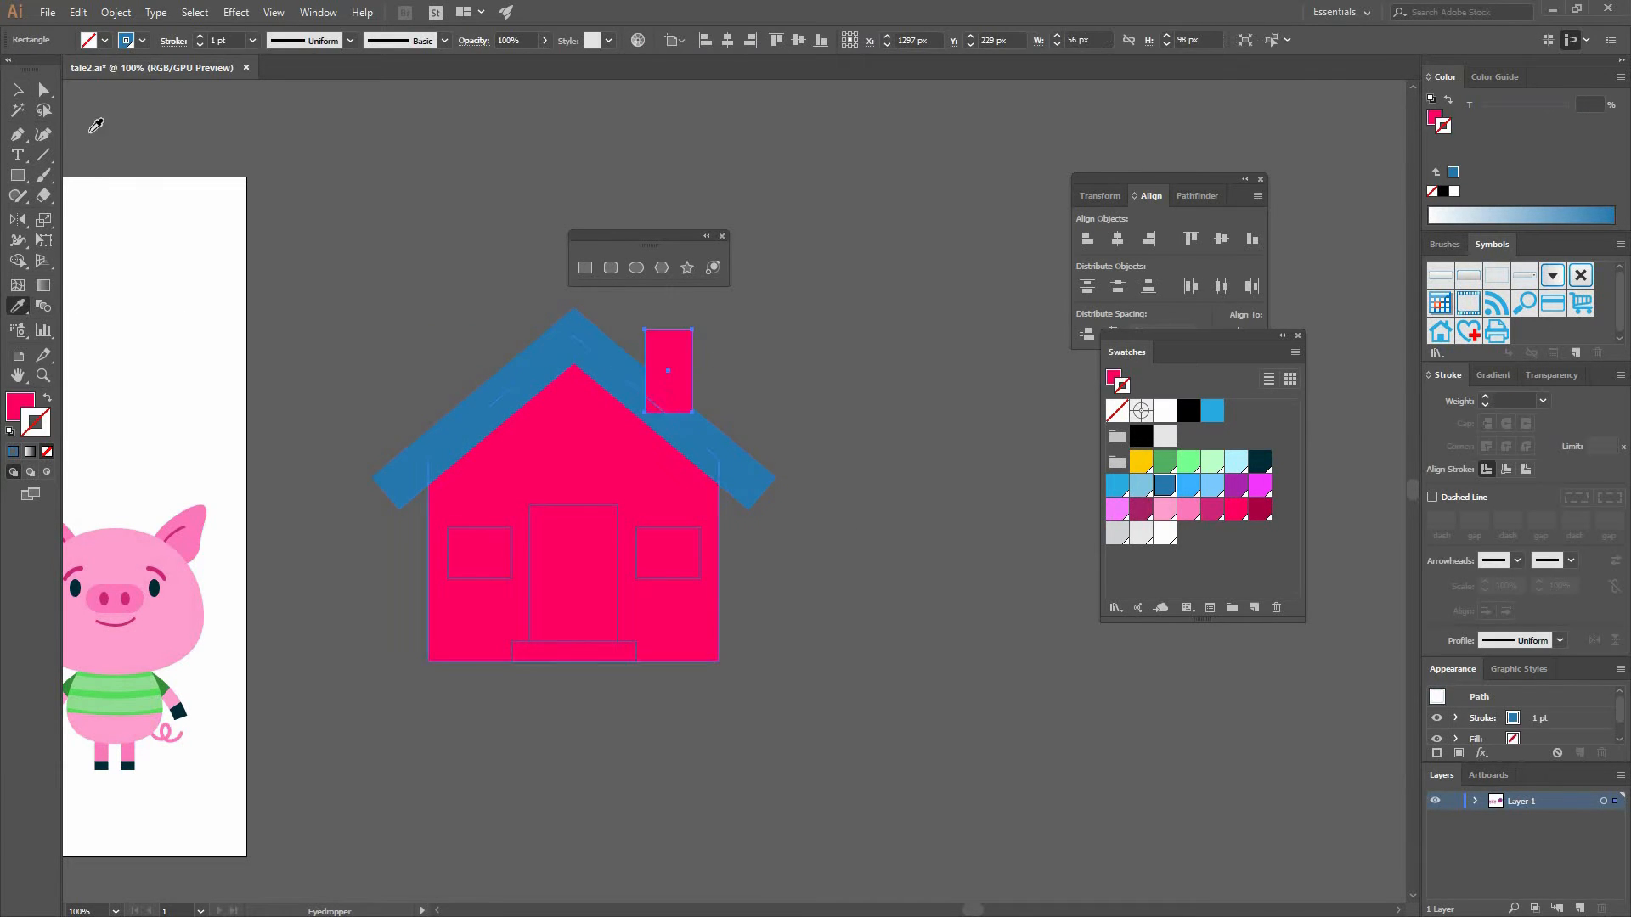
{"action": "left_click", "coordinate": [18, 89]}
{"action": "right_click", "coordinate": [639, 351]}
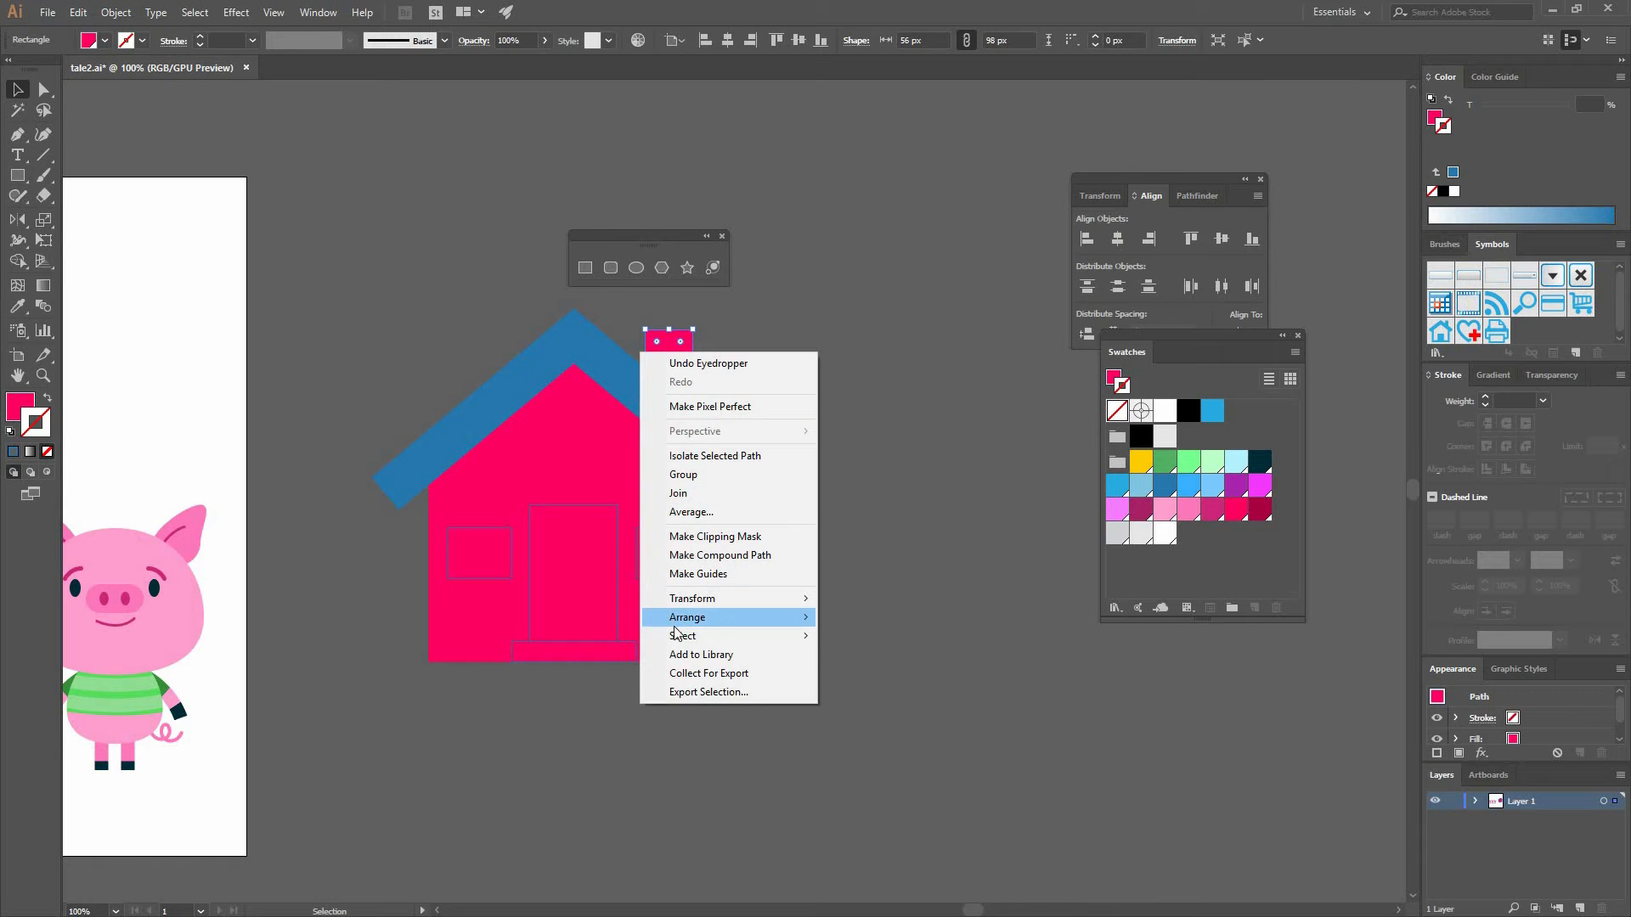
{"action": "left_click", "coordinate": [509, 672]}
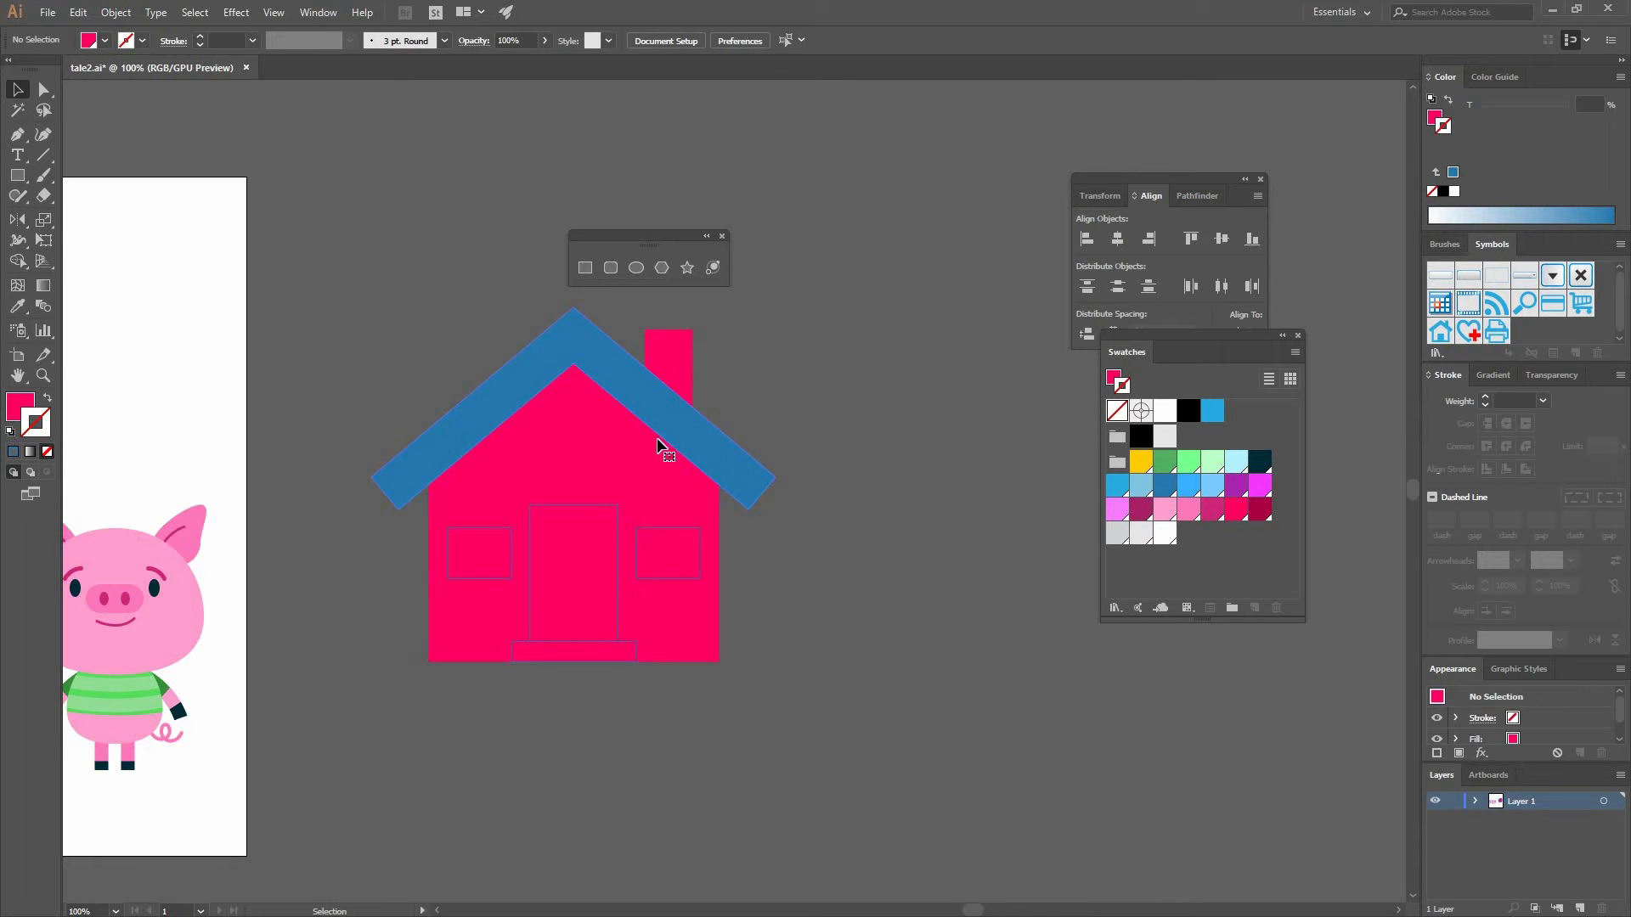
- Color the roof dark crimson
{"action": "left_click", "coordinate": [700, 440]}
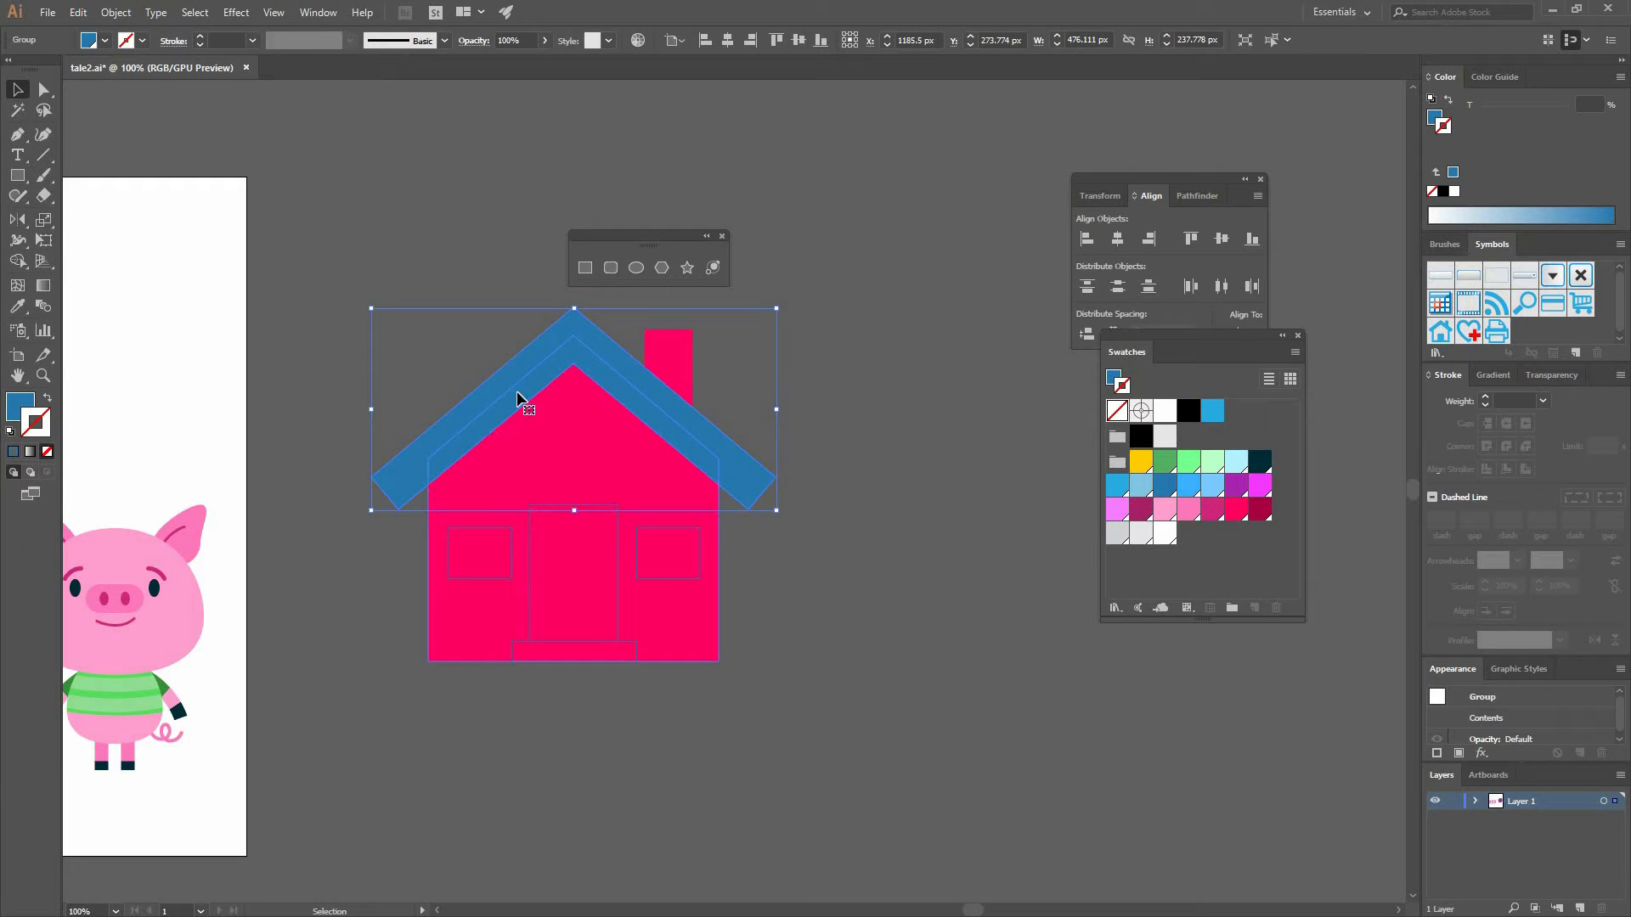
{"action": "left_click", "coordinate": [26, 404]}
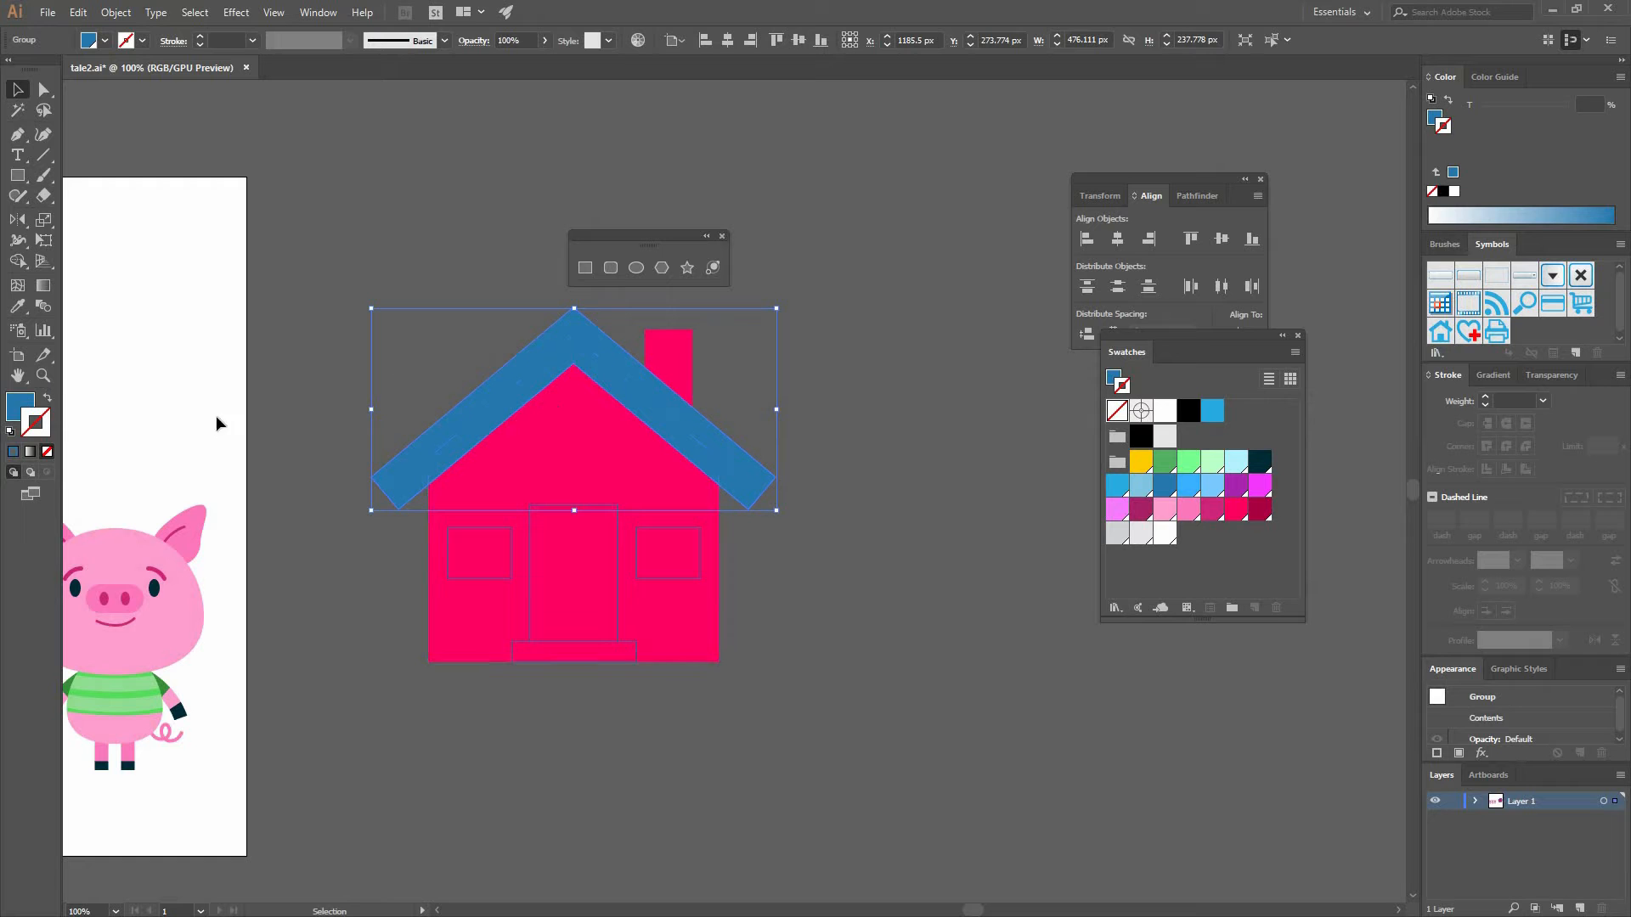
{"action": "left_click", "coordinate": [1260, 509]}
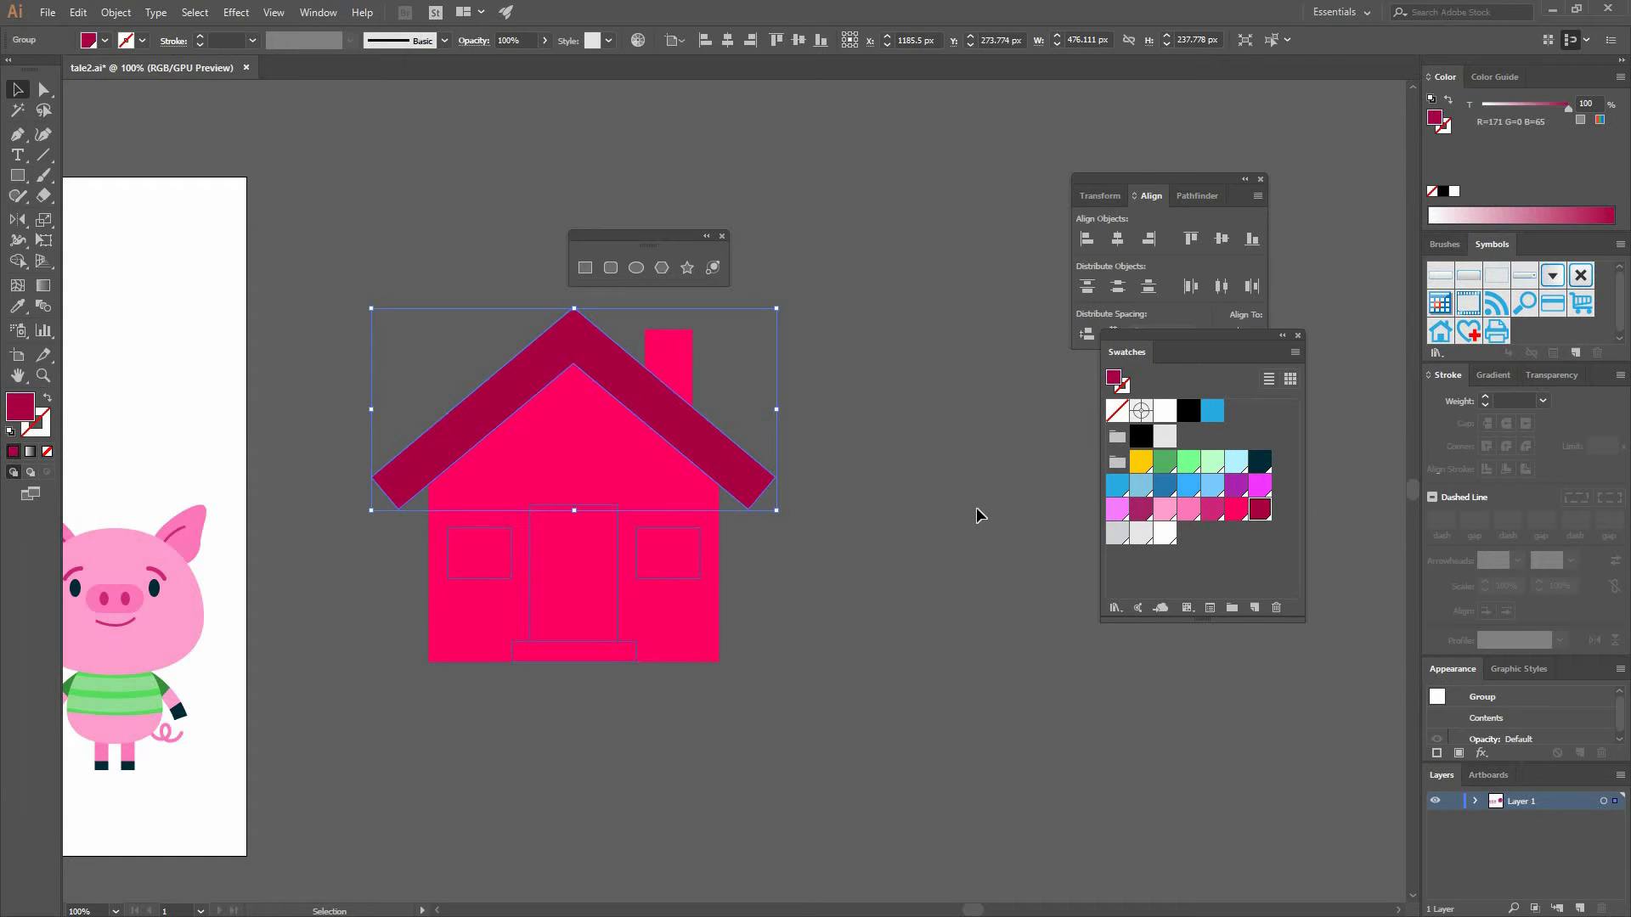
{"action": "key", "text": "ctrl+shift+a"}
- Fill the door with the roof's dark crimson using the Eyedropper
{"action": "left_click", "coordinate": [618, 558]}
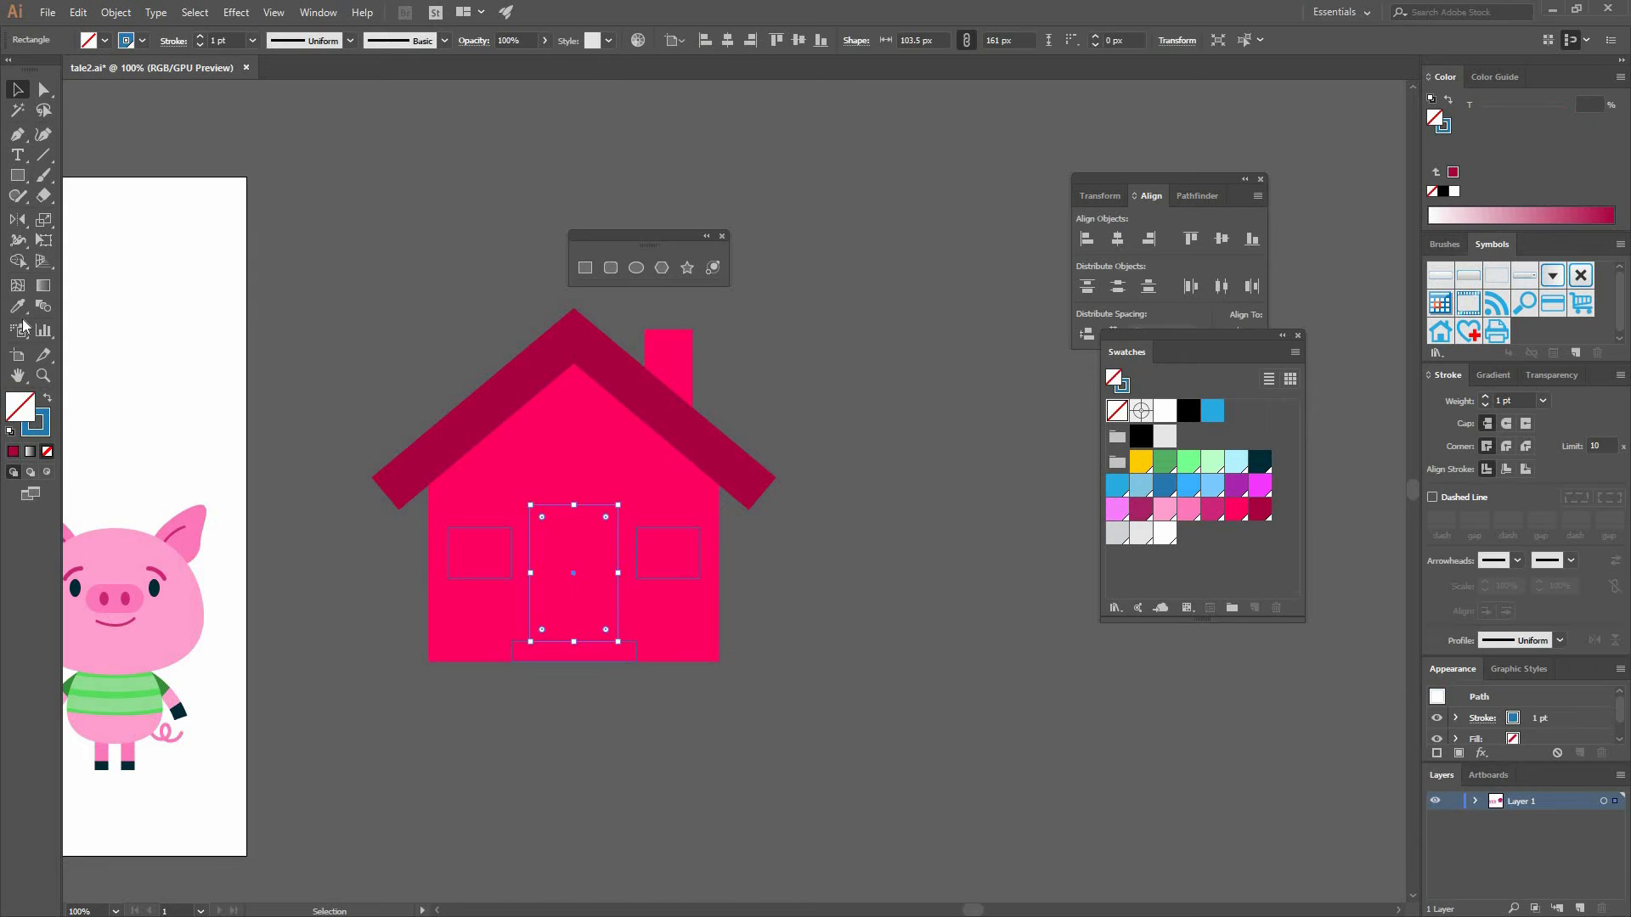
{"action": "left_click", "coordinate": [501, 384]}
{"action": "key", "text": "v"}
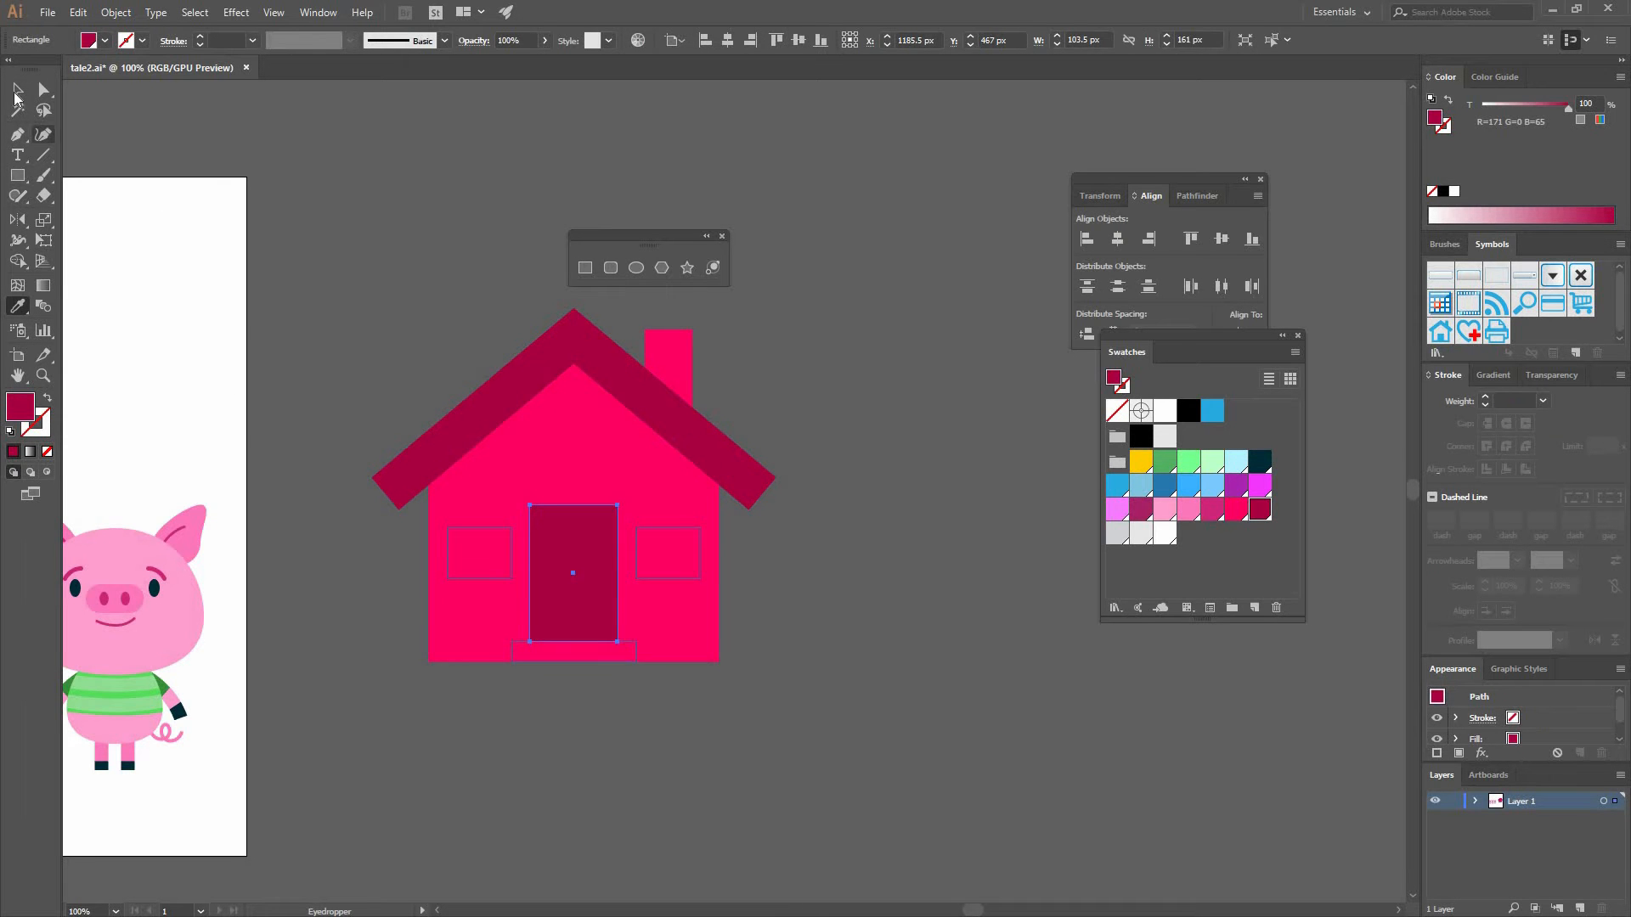
- Fill the doorstep with light grey
{"action": "left_click", "coordinate": [636, 654]}
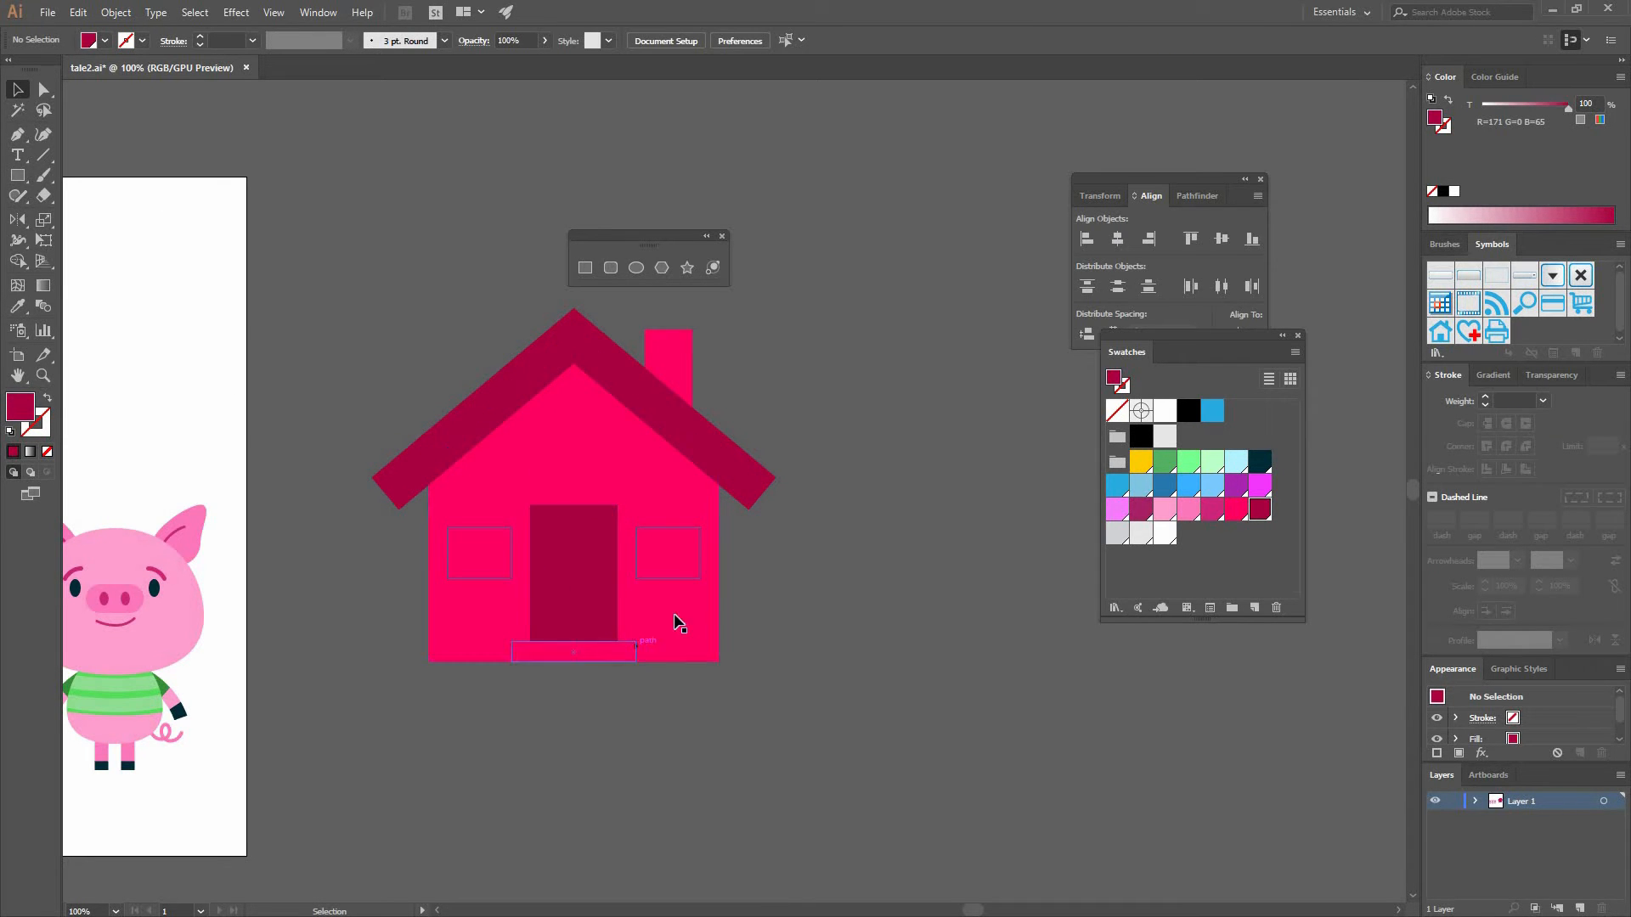
{"action": "left_click", "coordinate": [47, 398]}
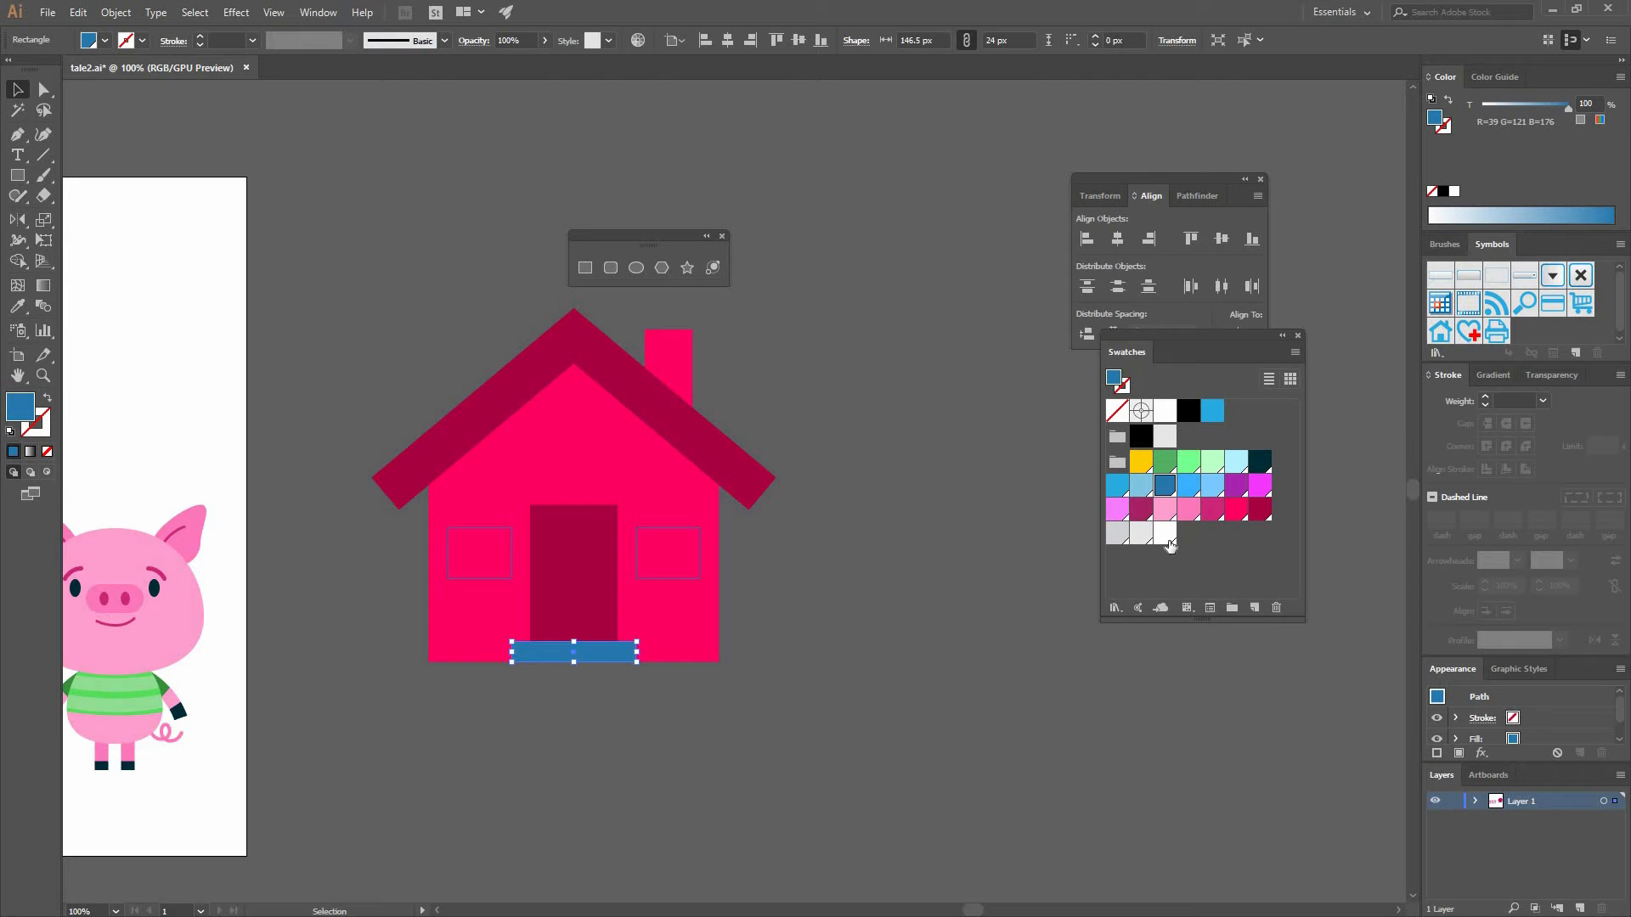
{"action": "left_click", "coordinate": [1119, 538]}
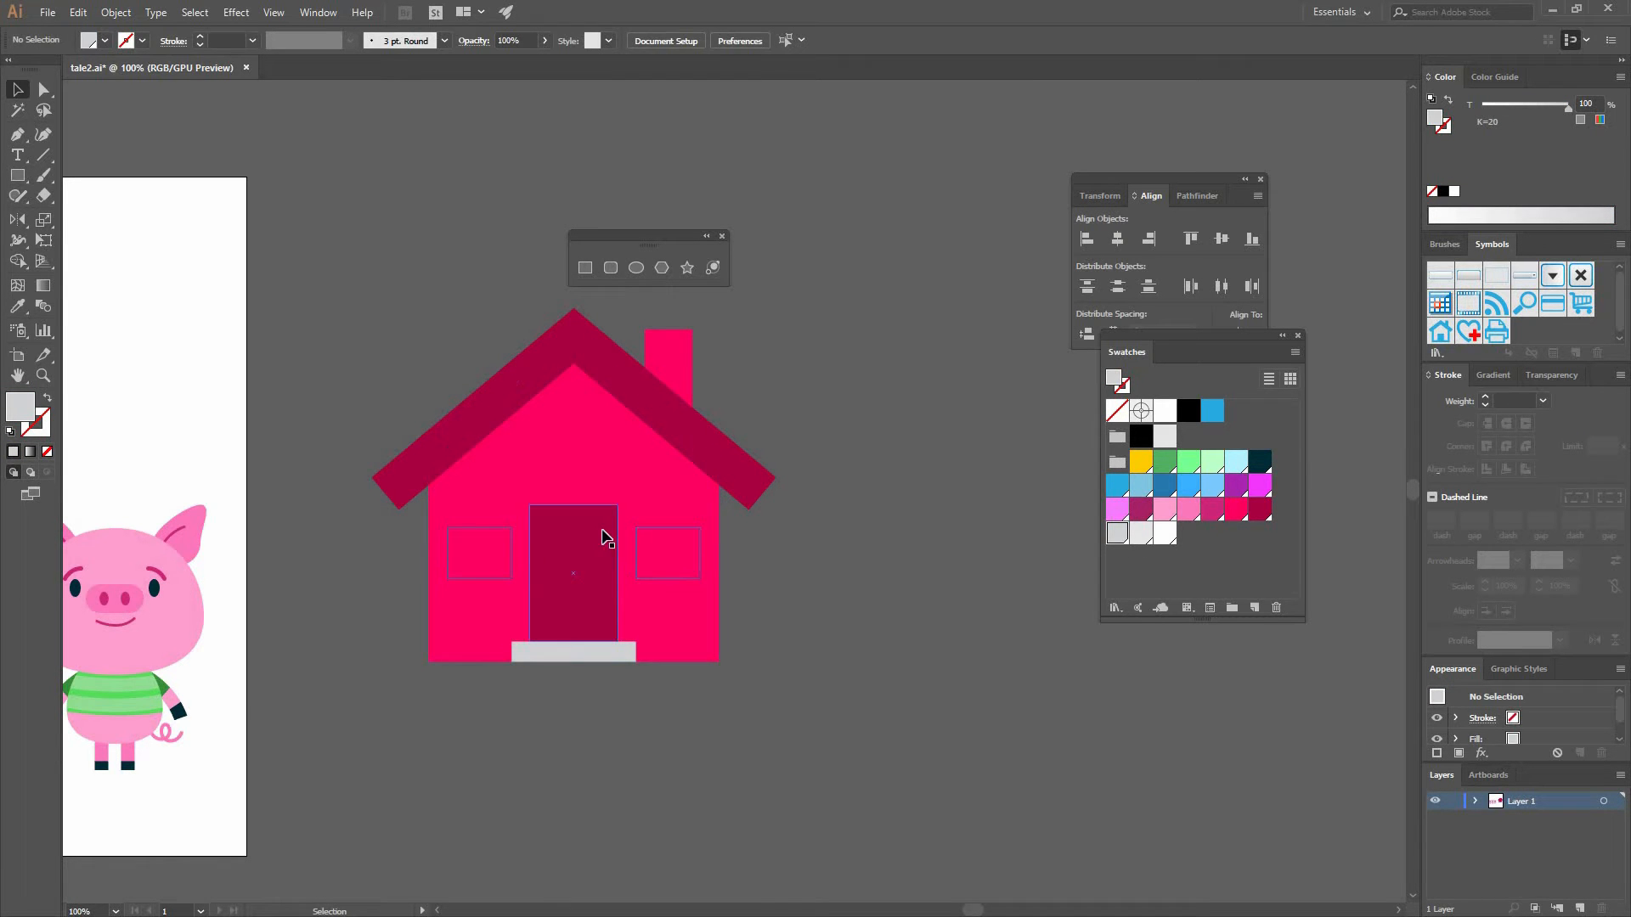
- Fill the two windows with white
{"action": "left_click", "coordinate": [659, 575]}
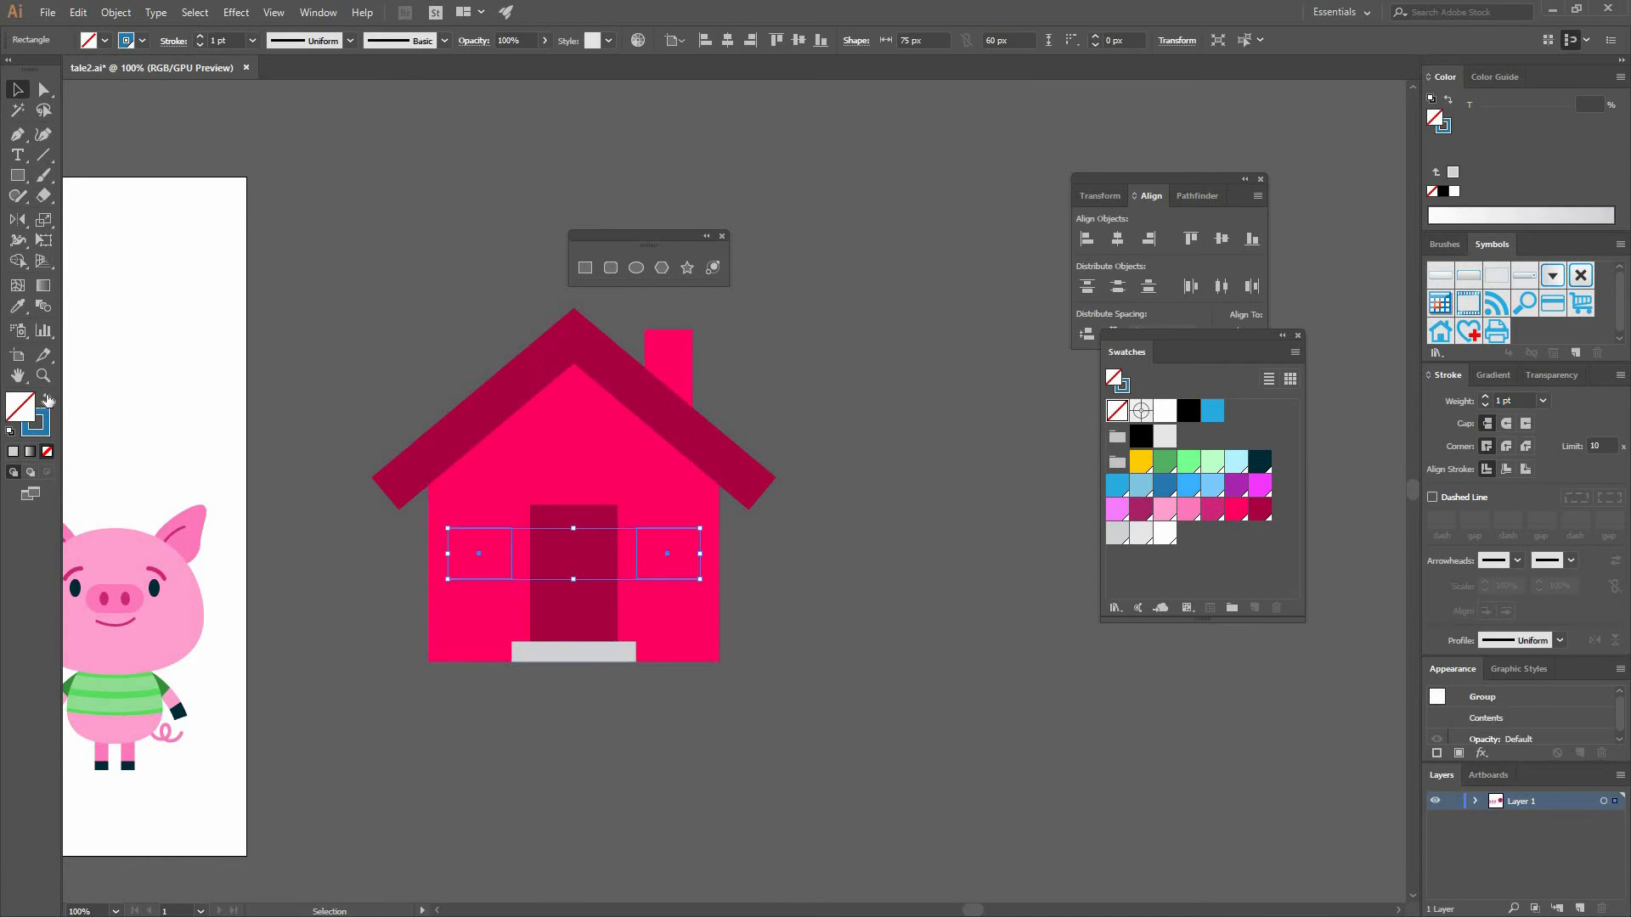
{"action": "key", "text": "shift+x"}
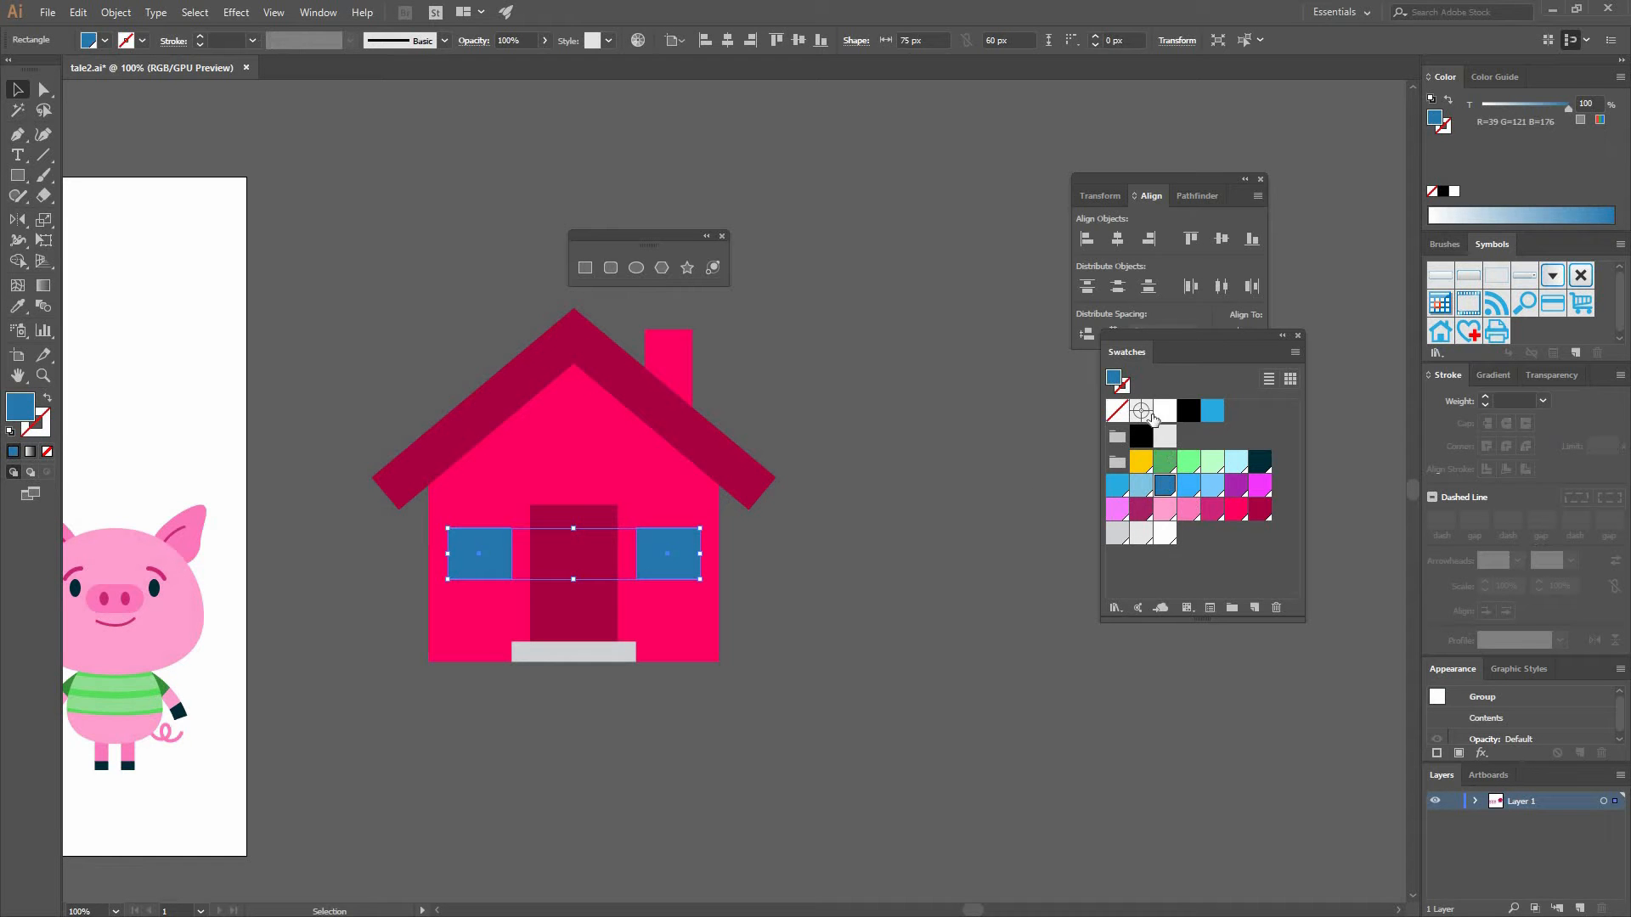
{"action": "key", "text": "ctrl+z"}
{"action": "left_click", "coordinate": [873, 465]}
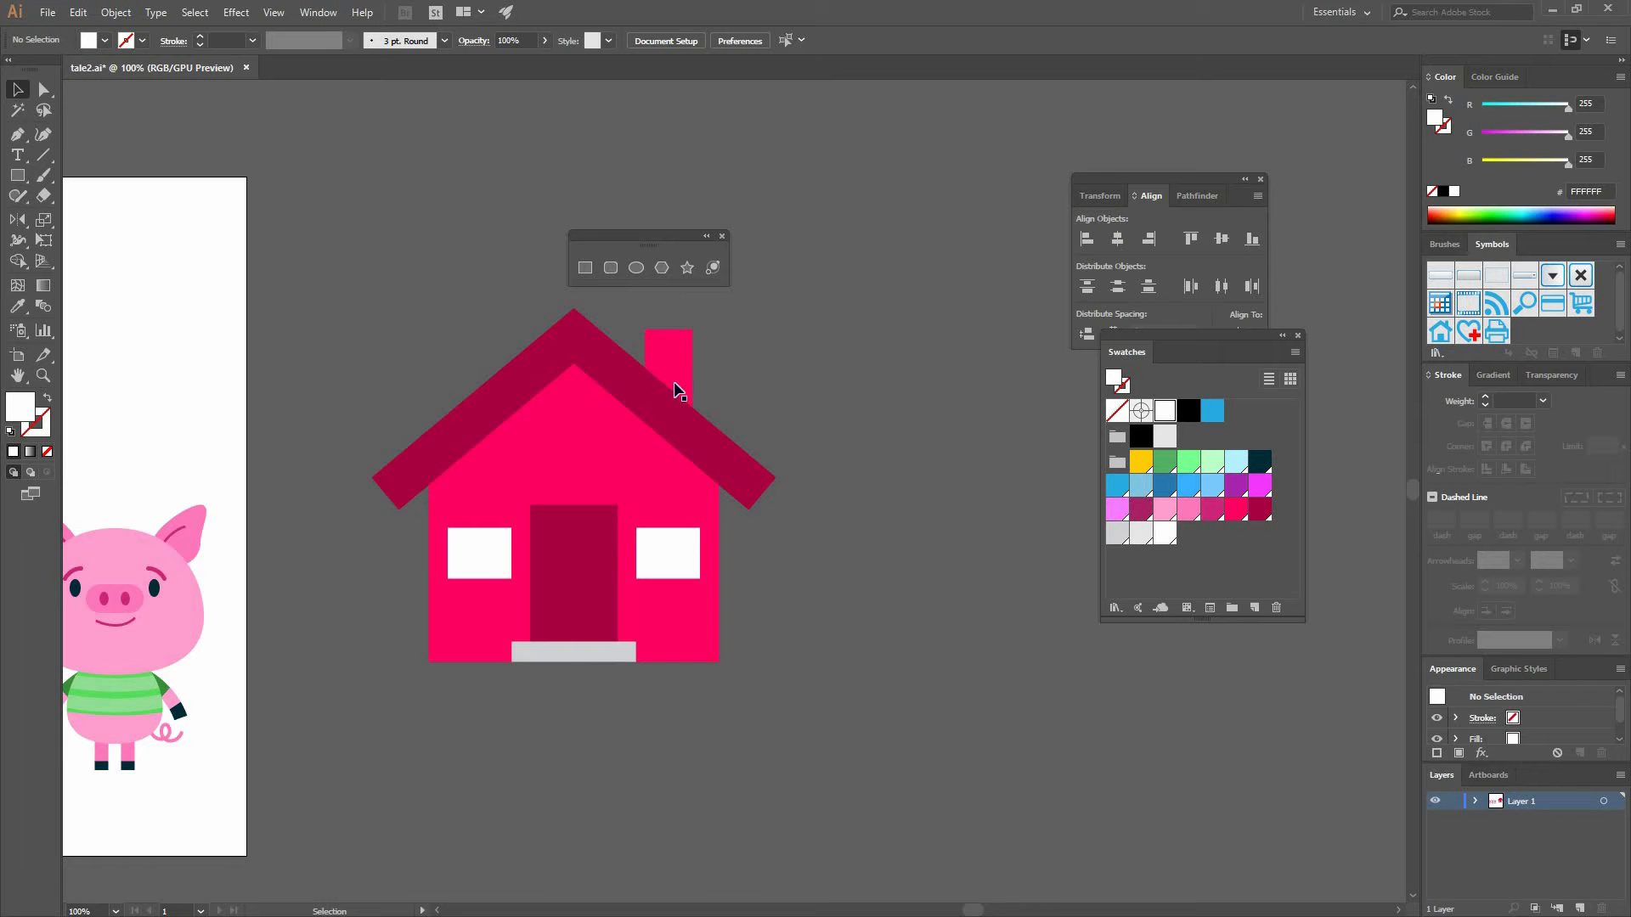
- Draw a small 40 × 19 px outlined rectangle on the wall above the left window
{"action": "left_click", "coordinate": [588, 271]}
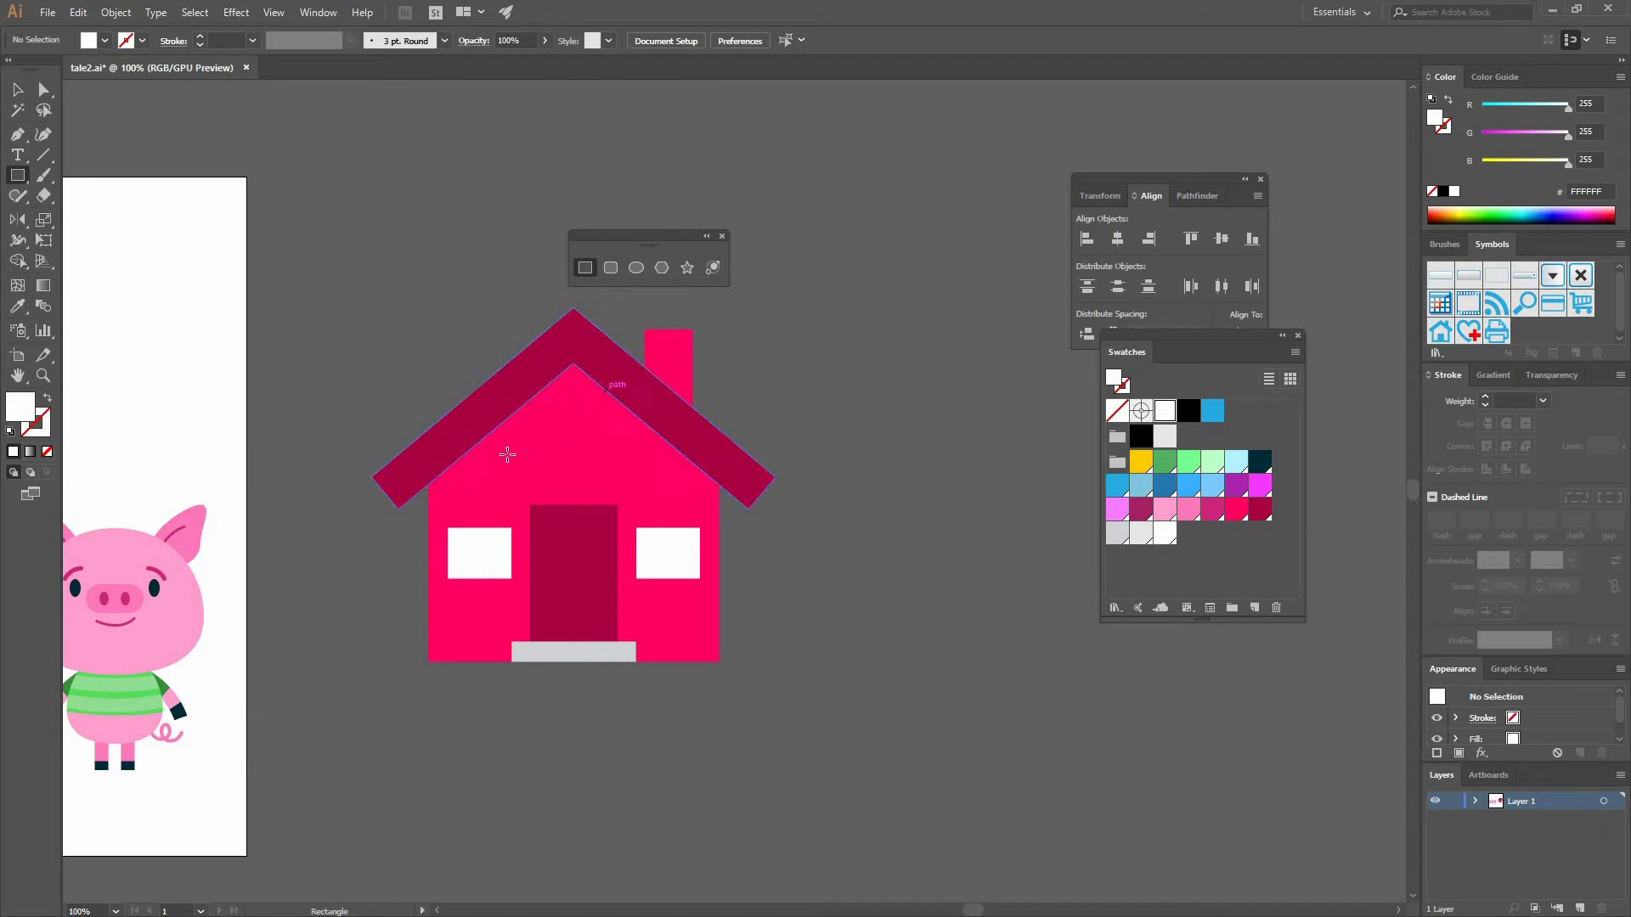
{"action": "left_click_drag", "start_coordinate": [504, 464], "coordinate": [537, 480]}
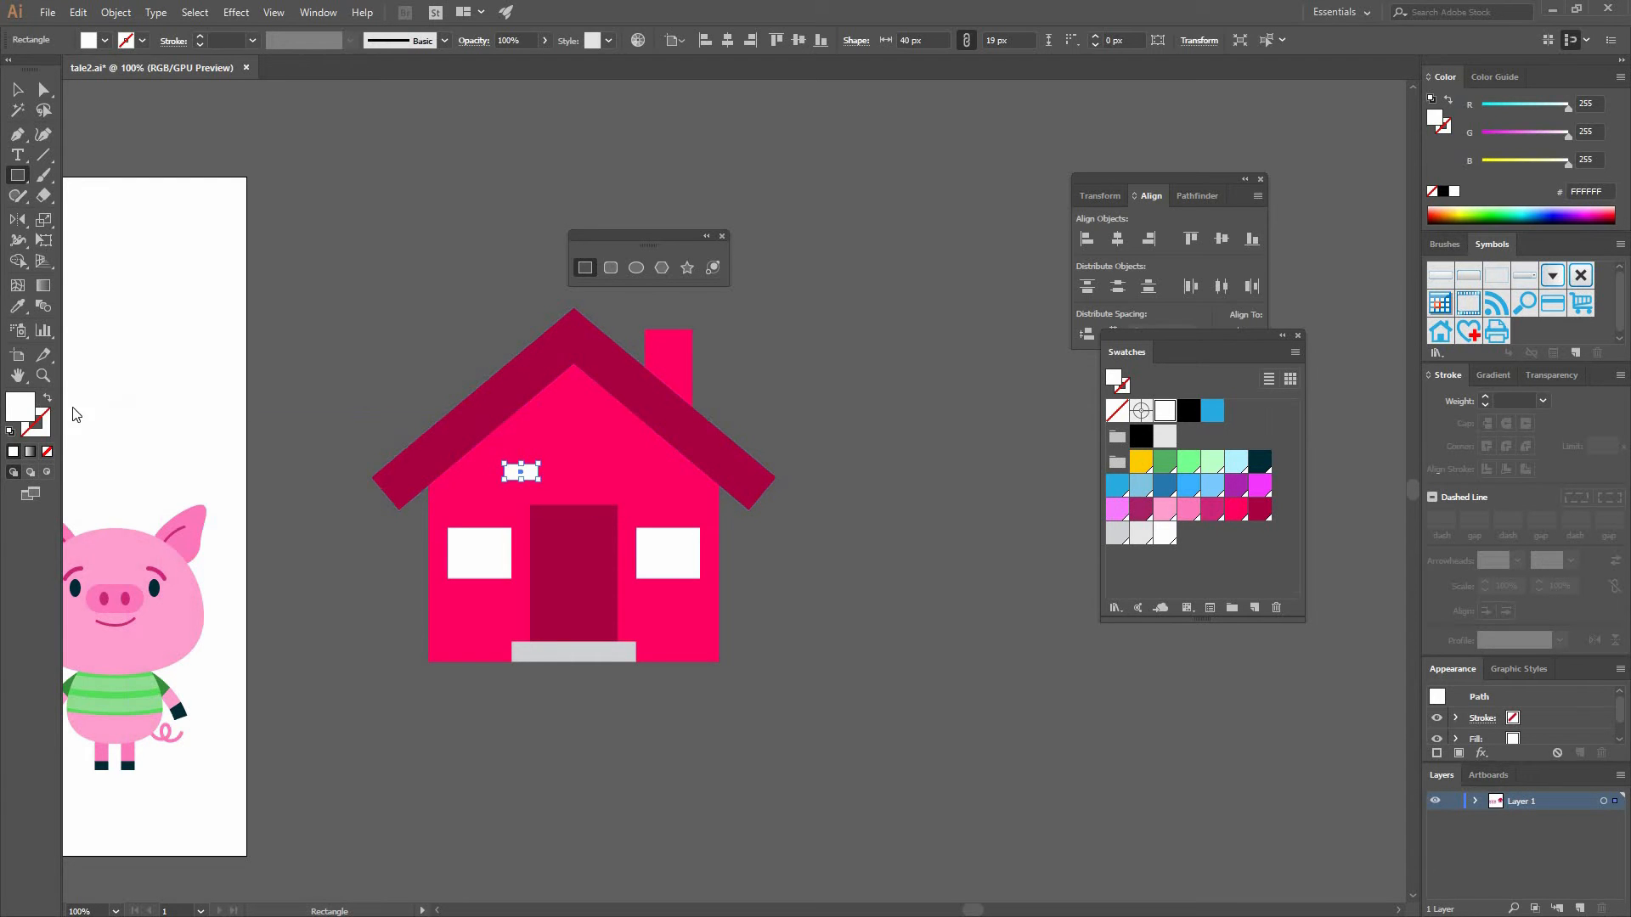
{"action": "key", "text": "shift+x"}
{"action": "key", "text": "v"}
{"action": "left_click", "coordinate": [426, 365]}
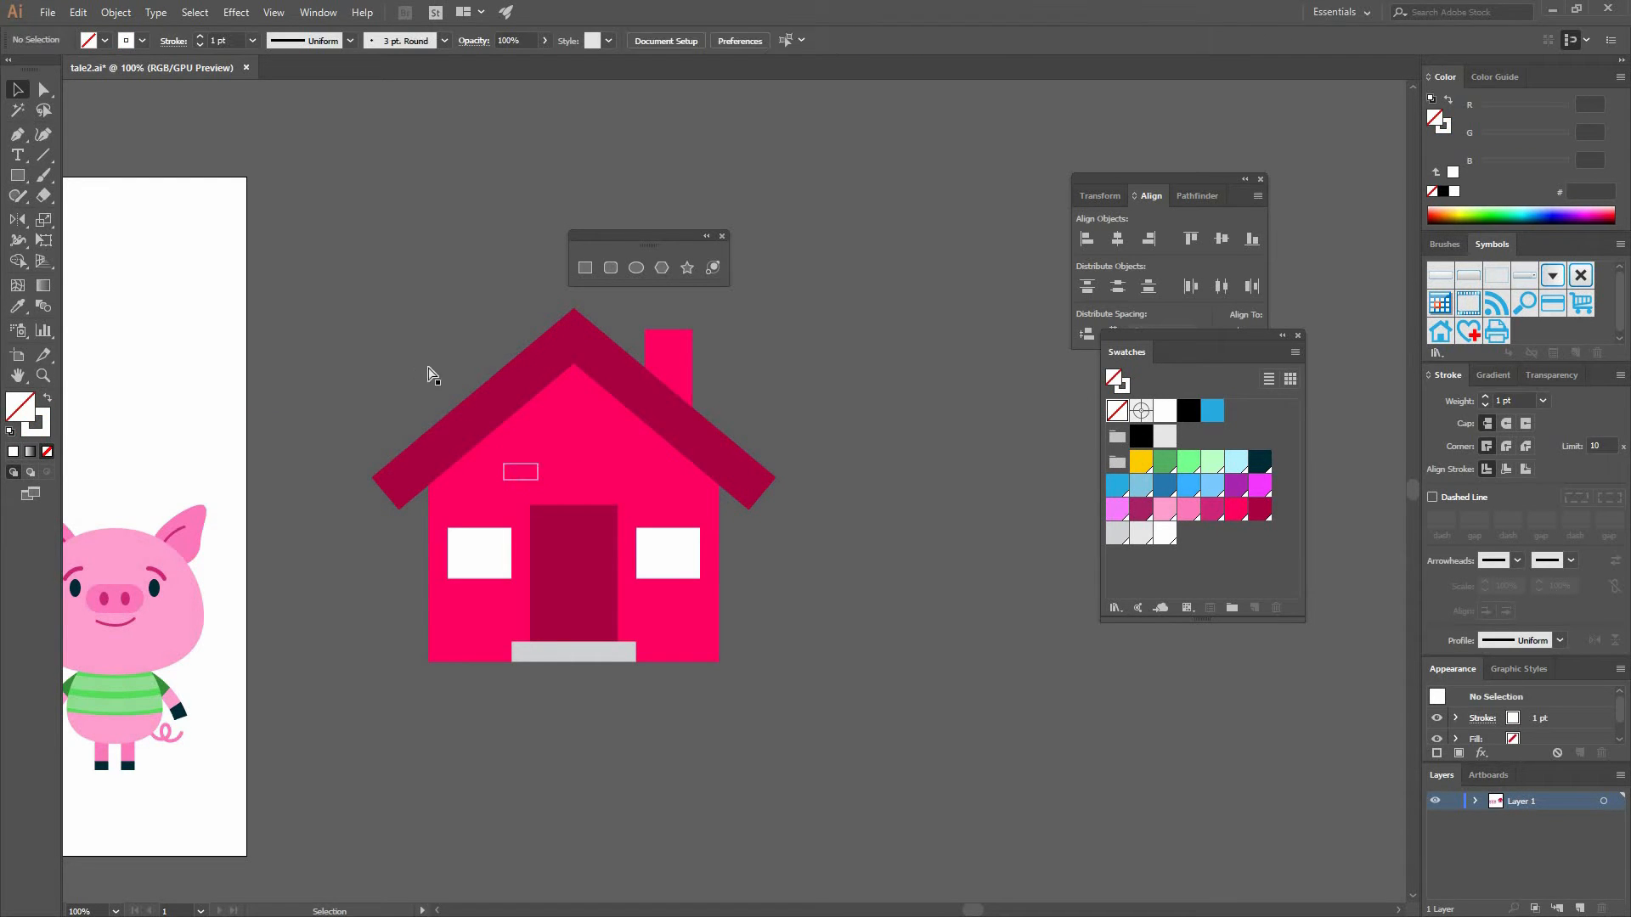
- Zoom in and set the small rectangle's stroke weight to 2 pt
{"action": "key", "text": "ctrl+equal"}
{"action": "key", "text": "ctrl+equal"}
{"action": "key", "text": "ctrl+a"}
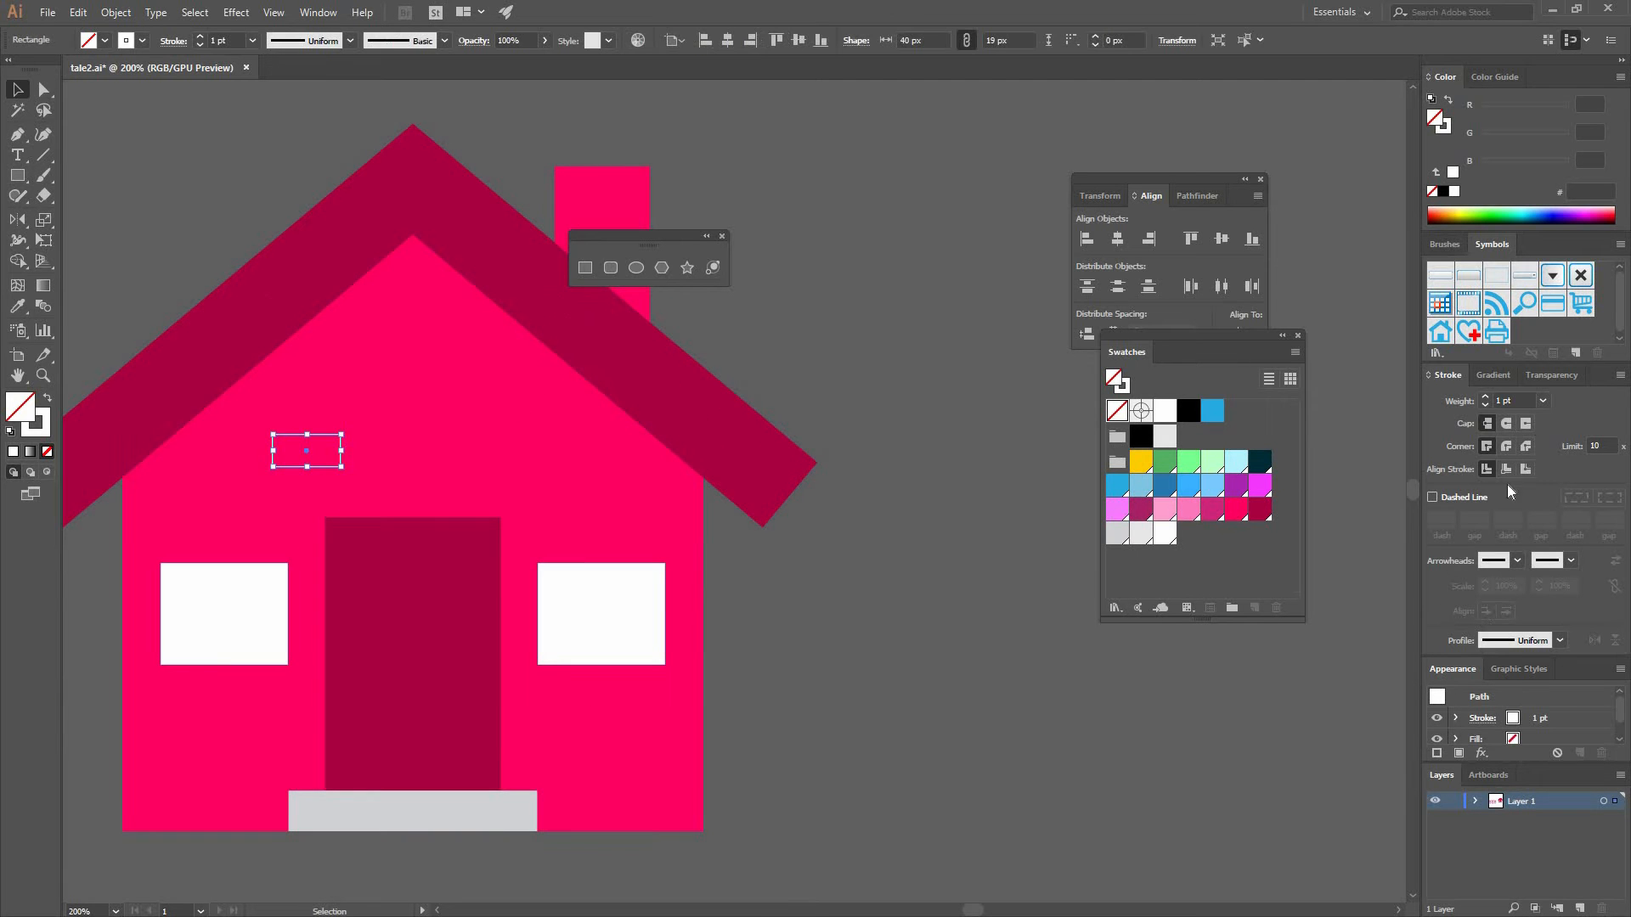
{"action": "left_click", "coordinate": [1543, 400]}
{"action": "left_click", "coordinate": [1554, 512]}
{"action": "left_click", "coordinate": [1259, 511]}
{"action": "key", "text": "ctrl+z"}
{"action": "left_click", "coordinate": [35, 429]}
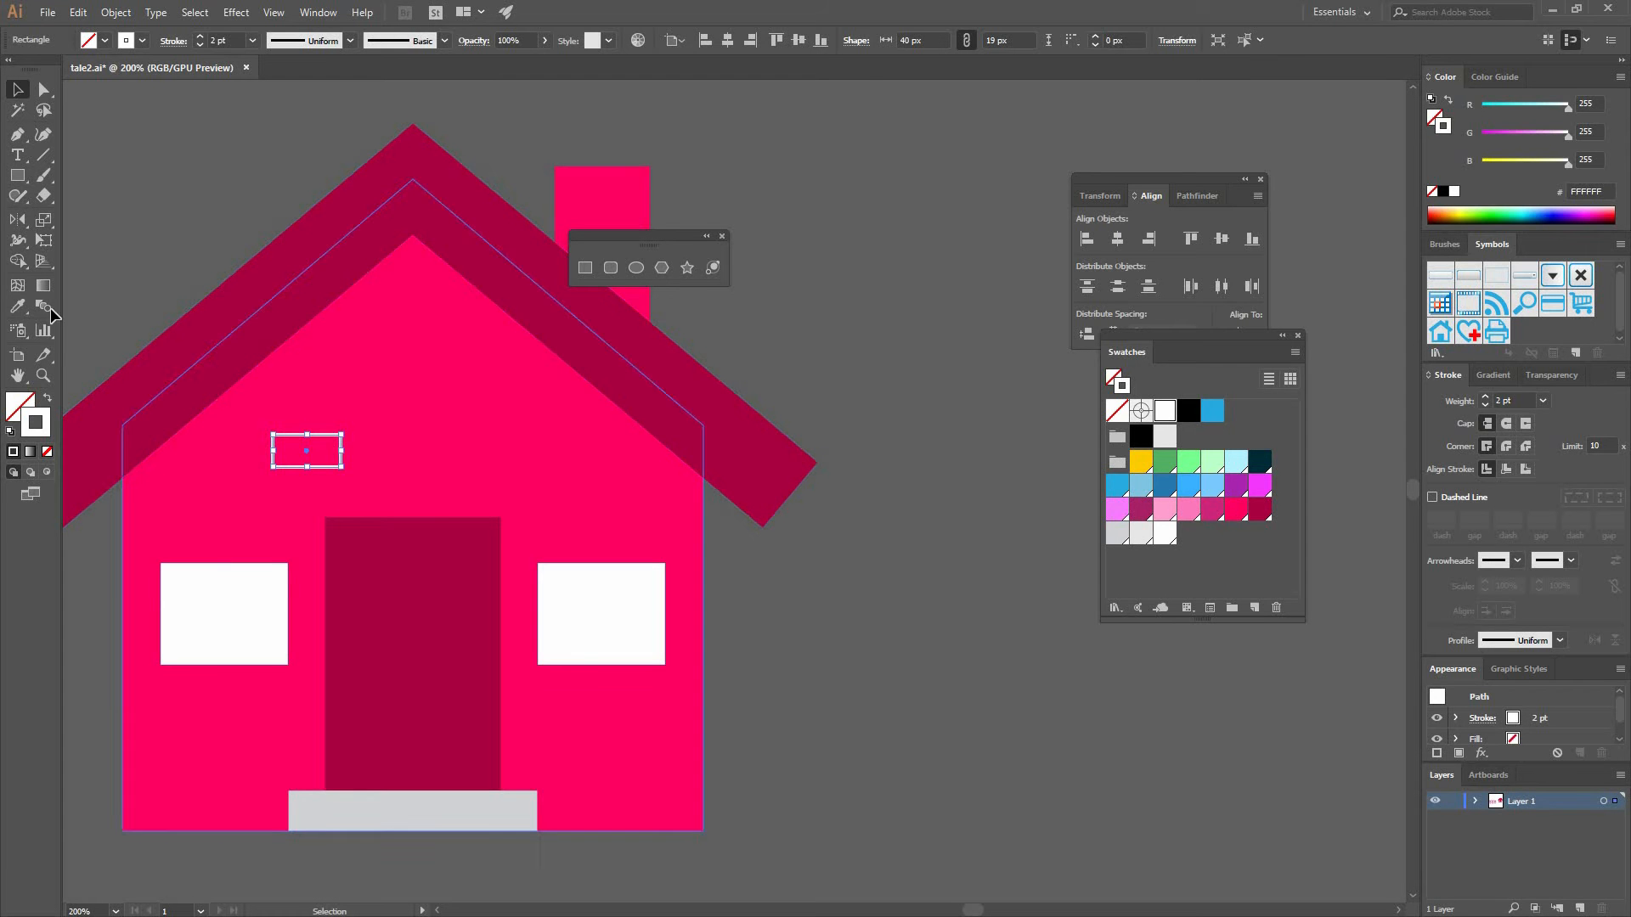
- Give the small rectangle a dark crimson stroke matching the roof, with no fill
{"action": "left_click", "coordinate": [18, 306]}
{"action": "left_click", "coordinate": [348, 299]}
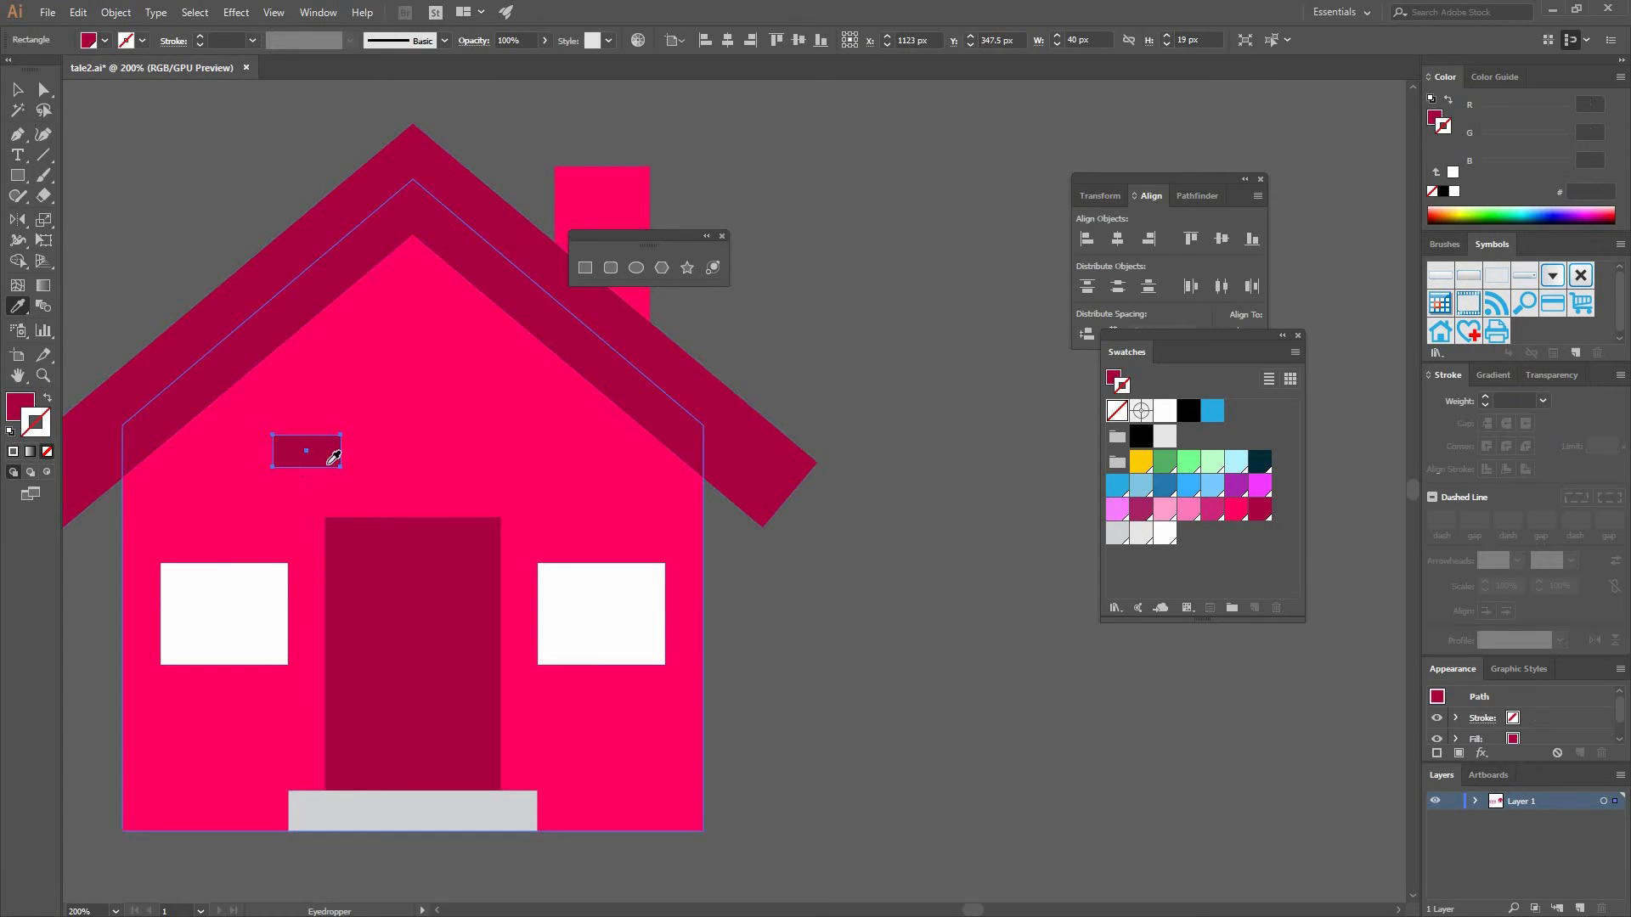
{"action": "left_click", "coordinate": [239, 396]}
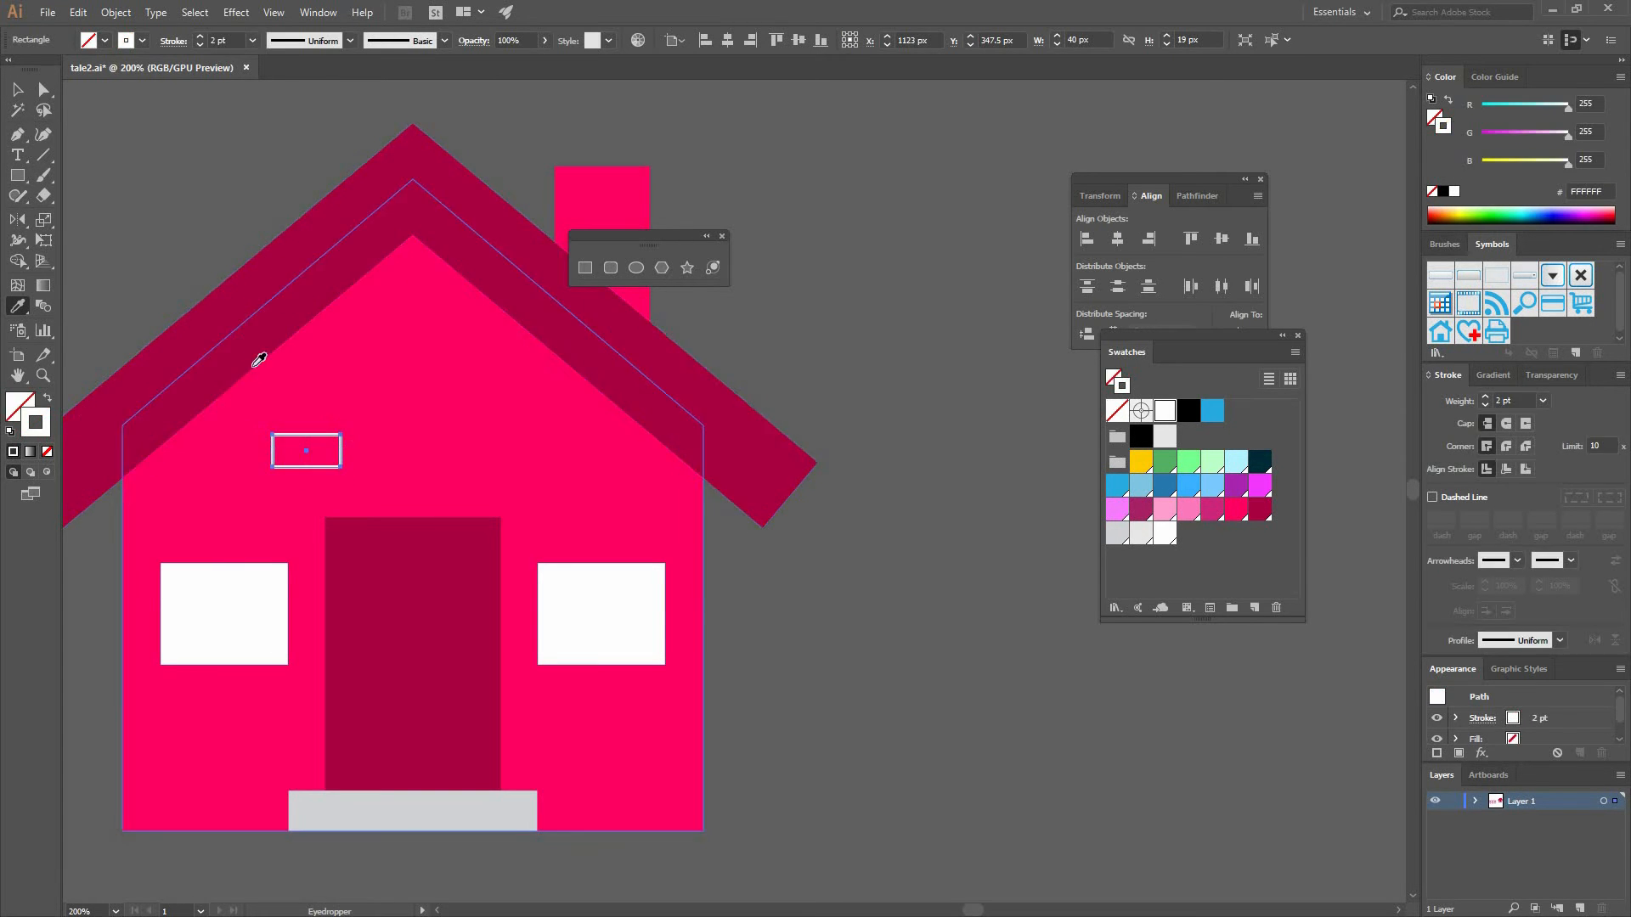
{"action": "left_click", "coordinate": [245, 306], "text": "shift"}
{"action": "left_click", "coordinate": [51, 111]}
{"action": "key", "text": "v"}
{"action": "key", "text": "ctrl+shift+a"}
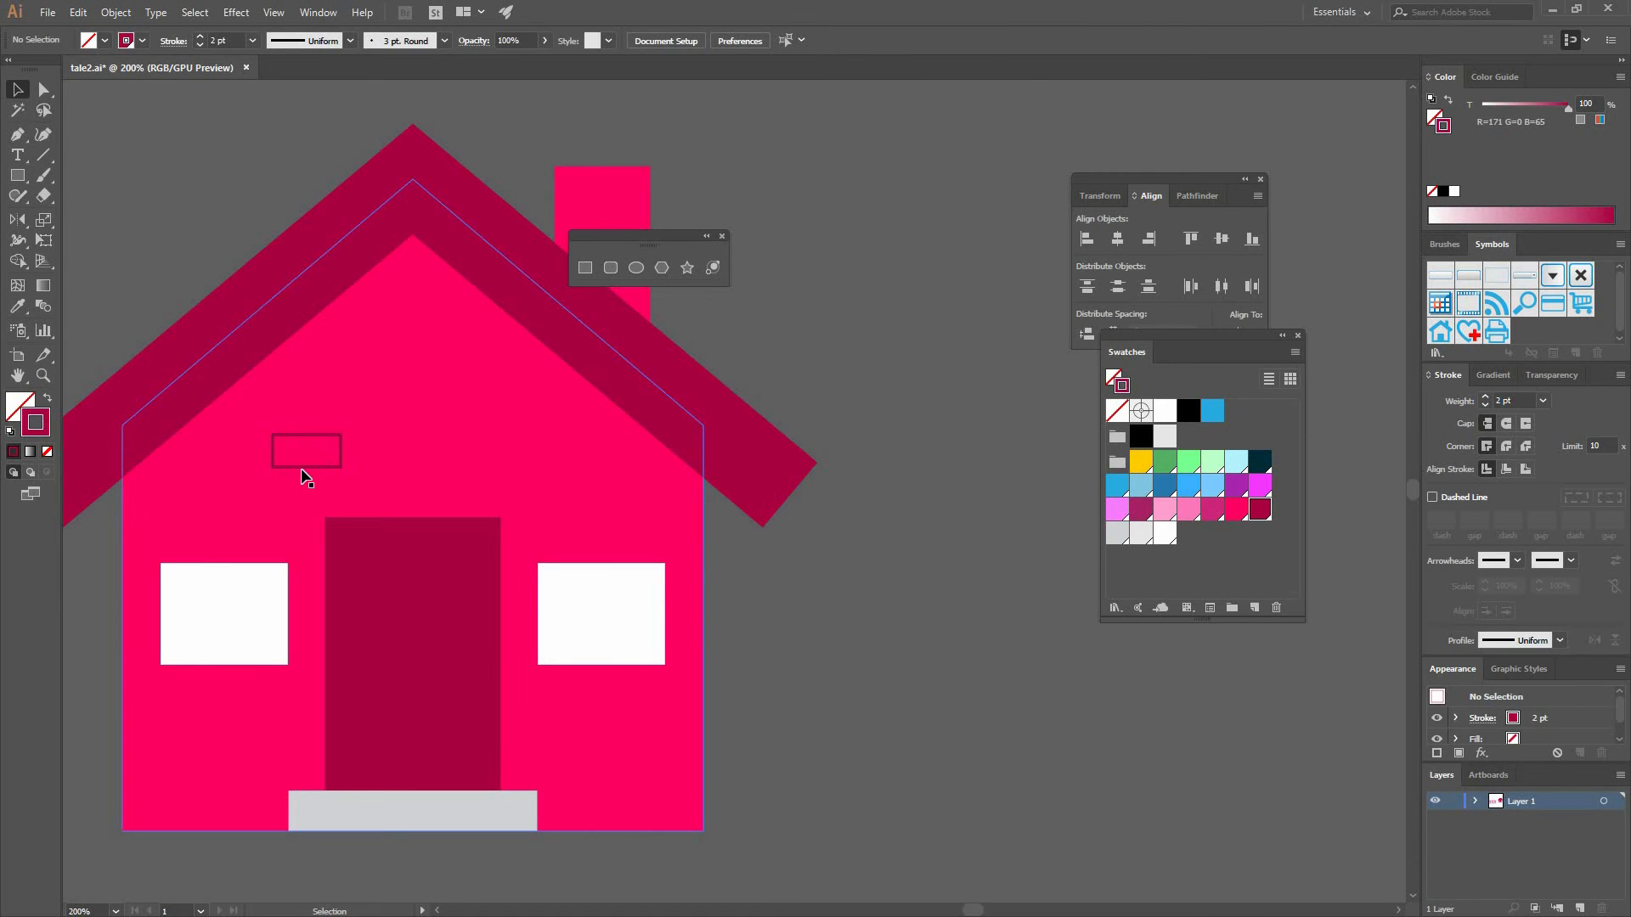
- Duplicate the small rectangle up and to the right as a second brick
{"action": "left_click", "coordinate": [308, 435]}
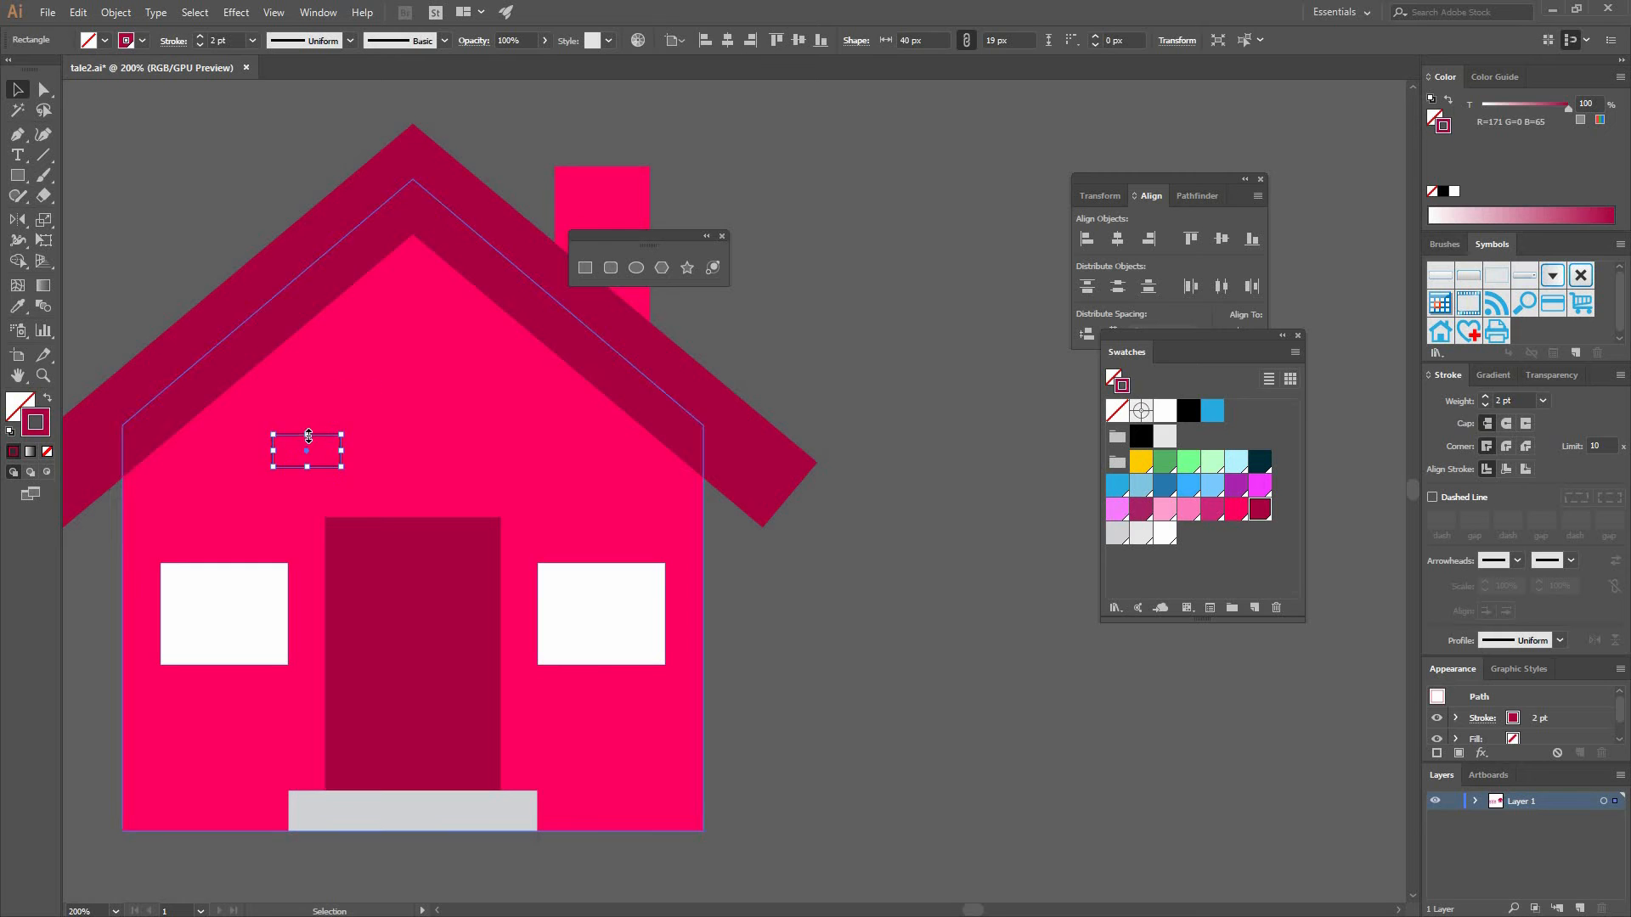
{"action": "mouse_move", "coordinate": [308, 435]}
{"action": "left_mouse_down"}
{"action": "mouse_move", "coordinate": [339, 451]}
{"action": "mouse_move", "coordinate": [359, 432]}
{"action": "left_mouse_up"}
{"action": "left_click", "coordinate": [341, 457], "text": "shift"}
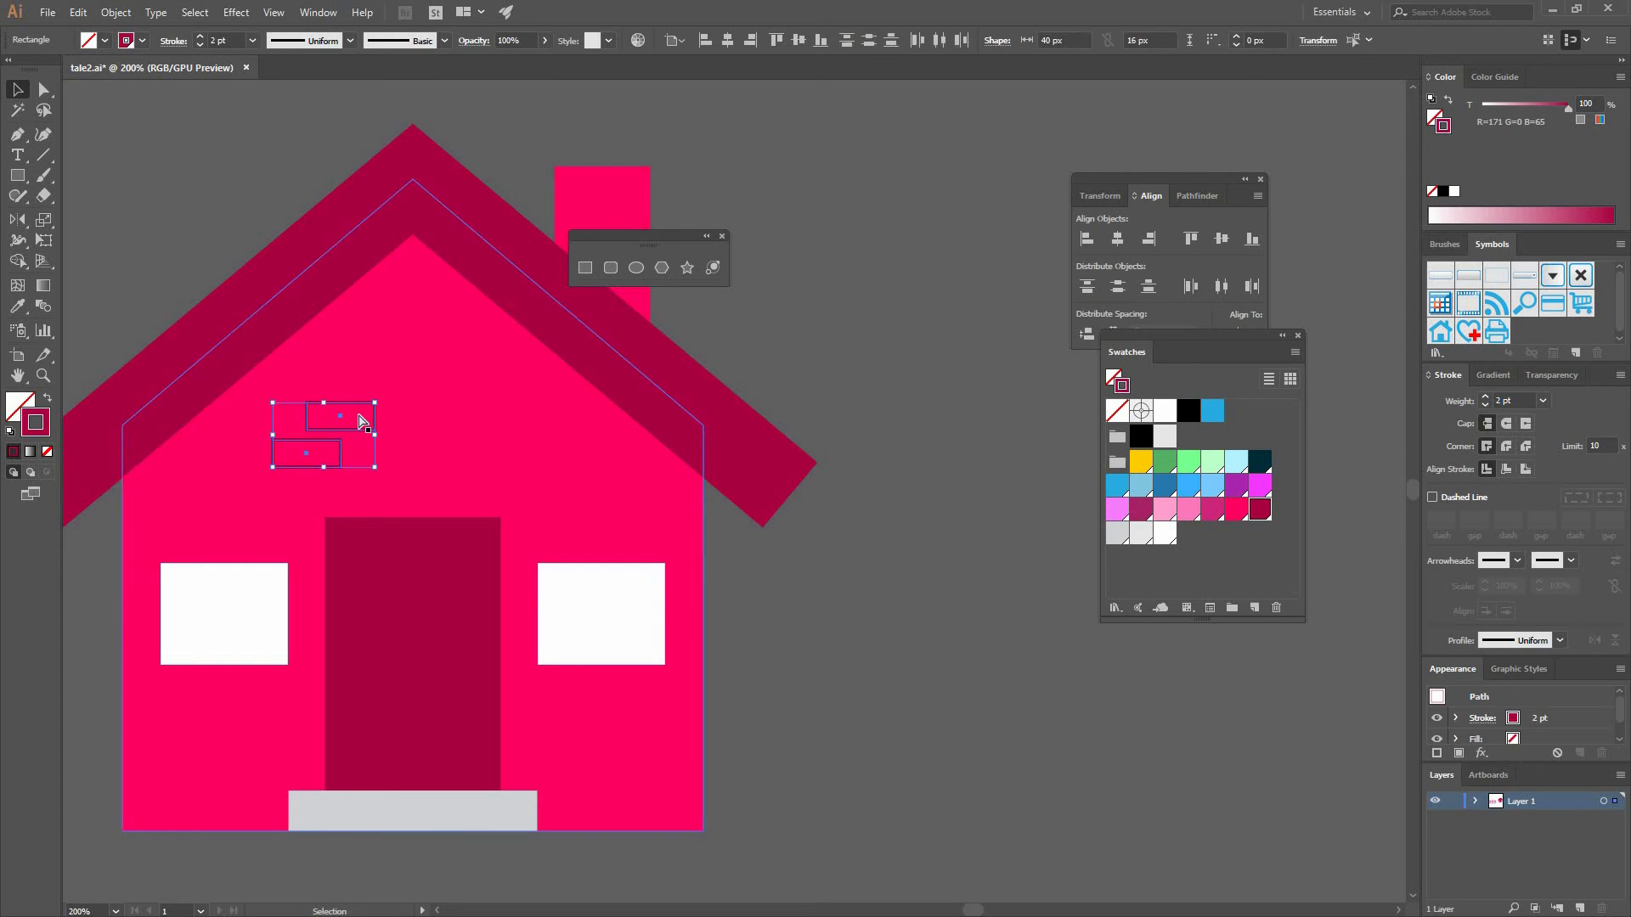
- Group the two bricks and paste a copy of the pair inside the chimney using Draw Inside mode
{"action": "key", "text": "ctrl+g"}
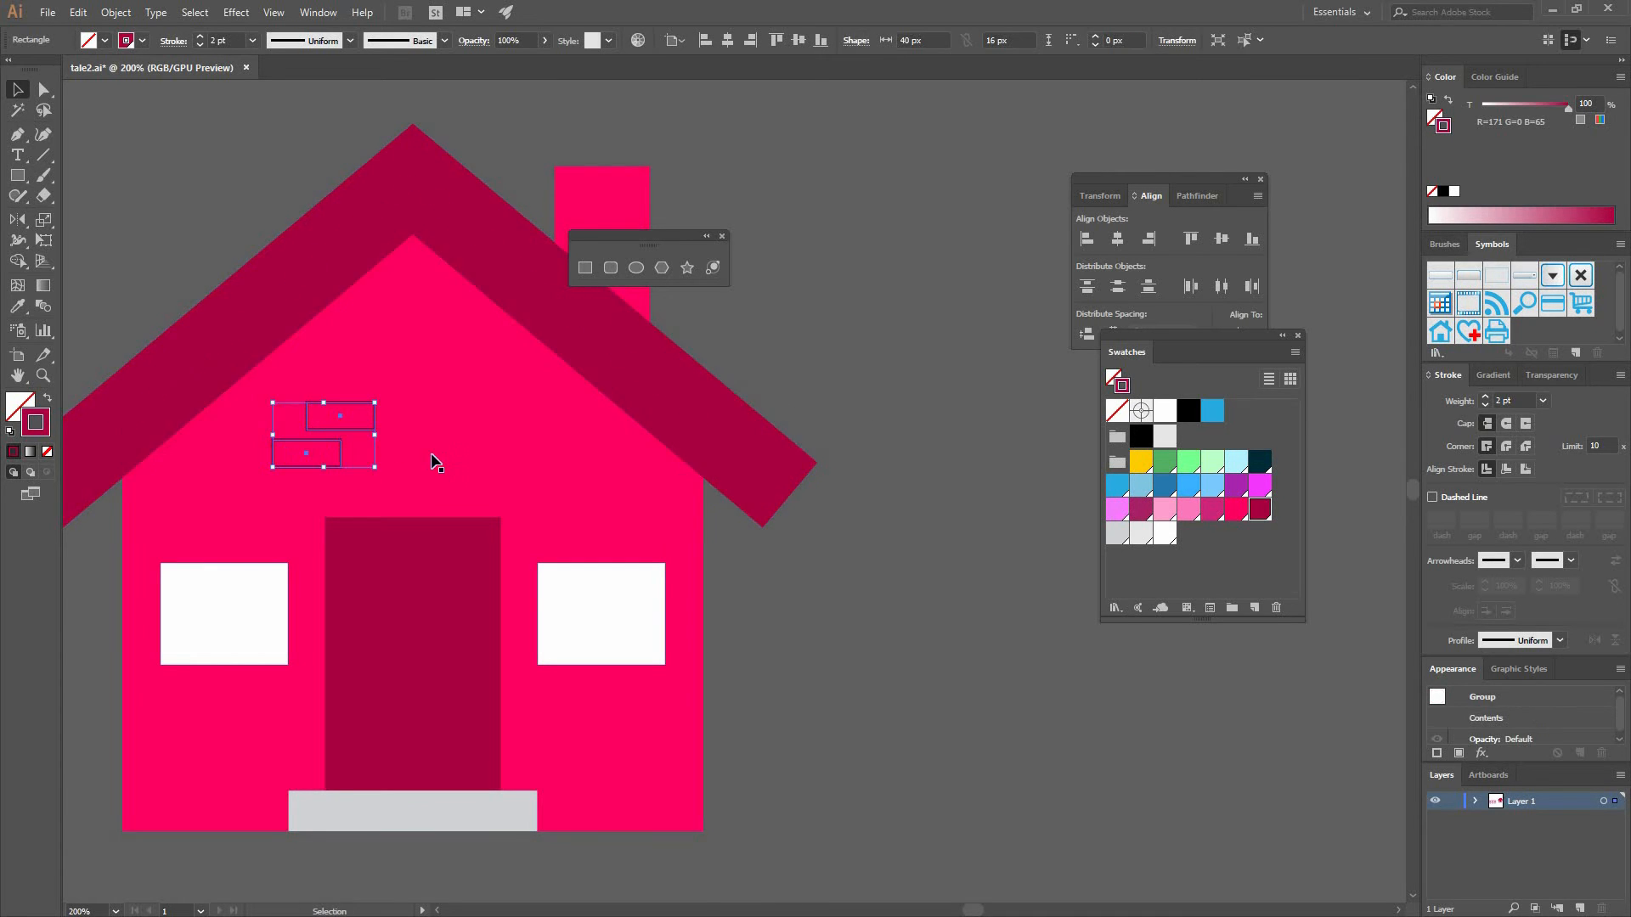
{"action": "key", "text": "ctrl+shift+a"}
{"action": "left_click_drag", "start_coordinate": [342, 508], "coordinate": [581, 329]}
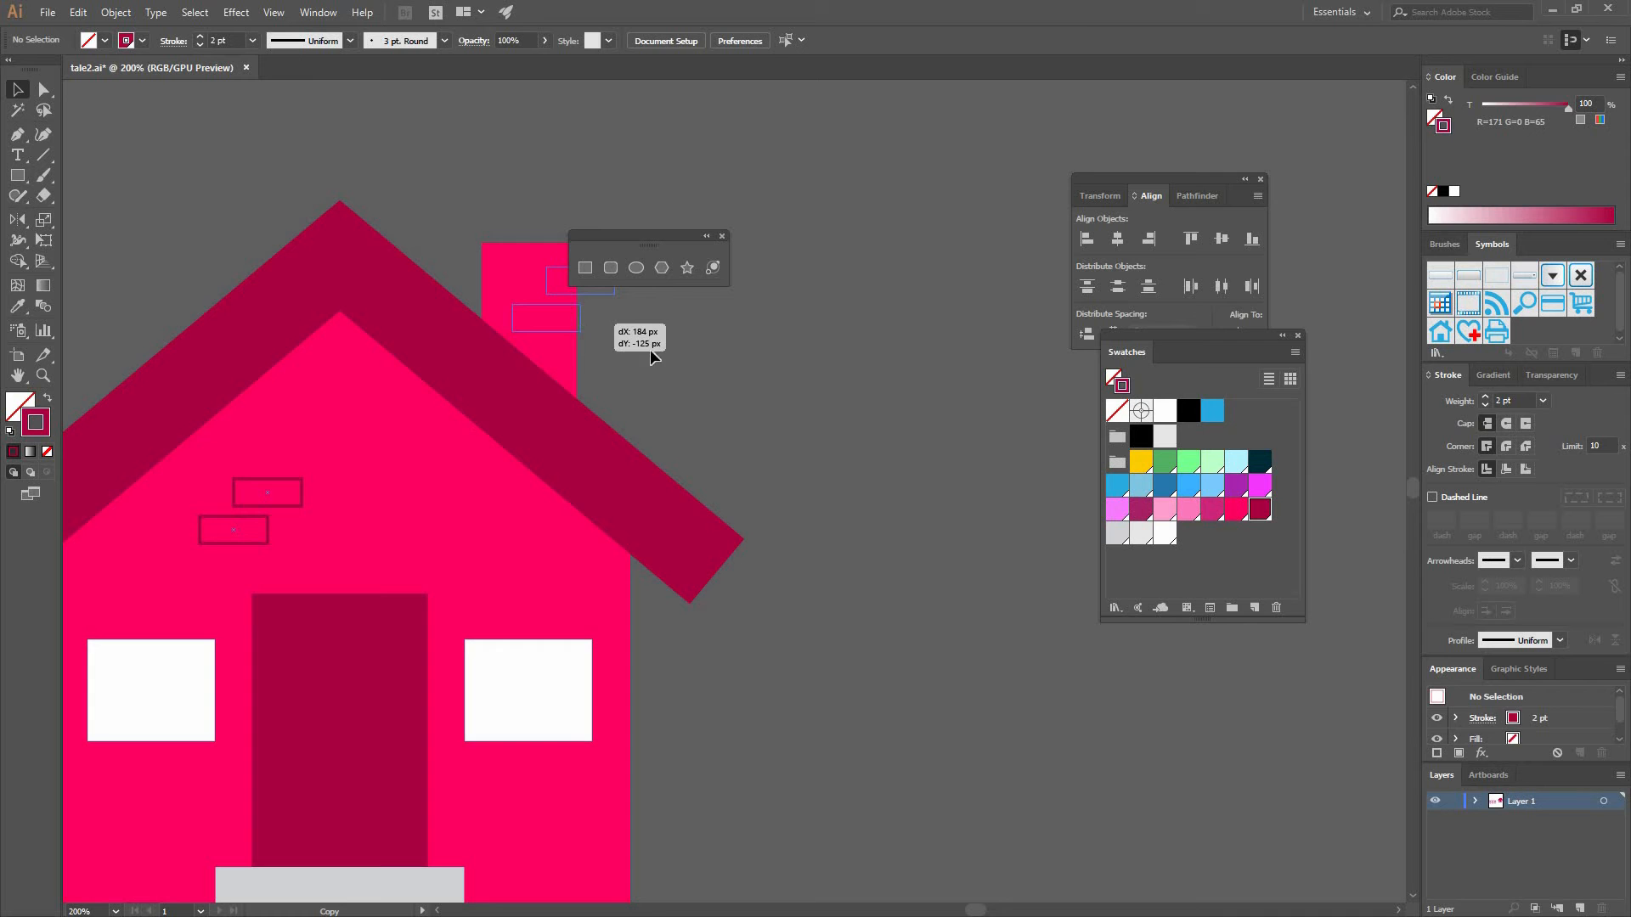
{"action": "left_click_drag", "start_coordinate": [647, 412], "coordinate": [587, 456]}
{"action": "key", "text": "ctrl+shift+a"}
{"action": "left_click", "coordinate": [452, 333]}
{"action": "left_click", "coordinate": [100, 15]}
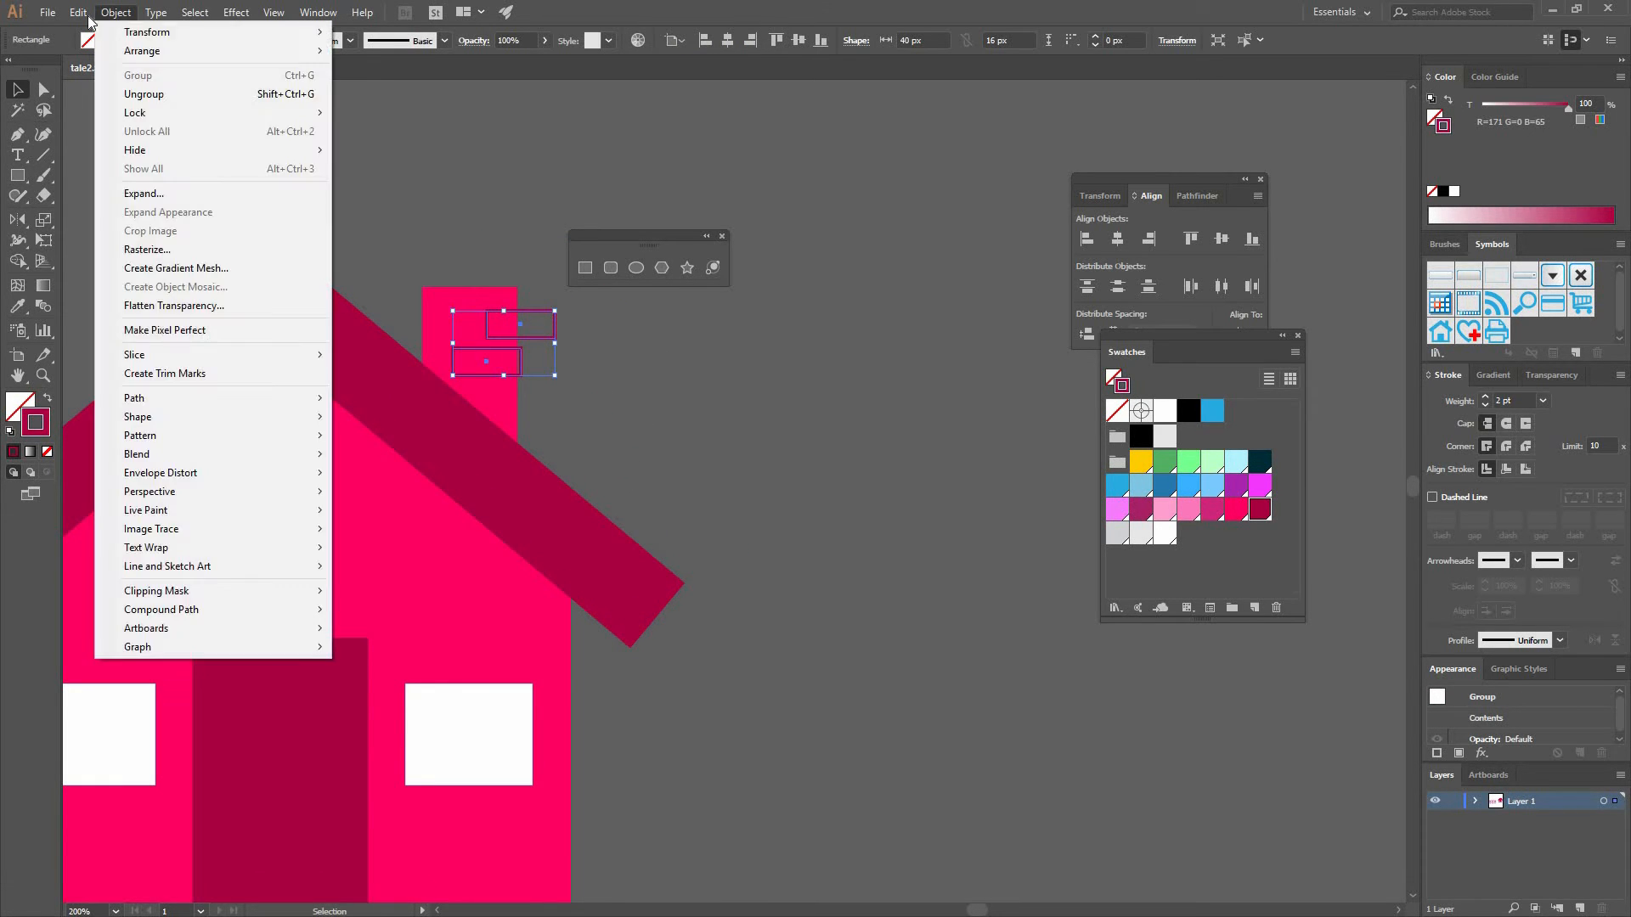
{"action": "mouse_move", "coordinate": [79, 13]}
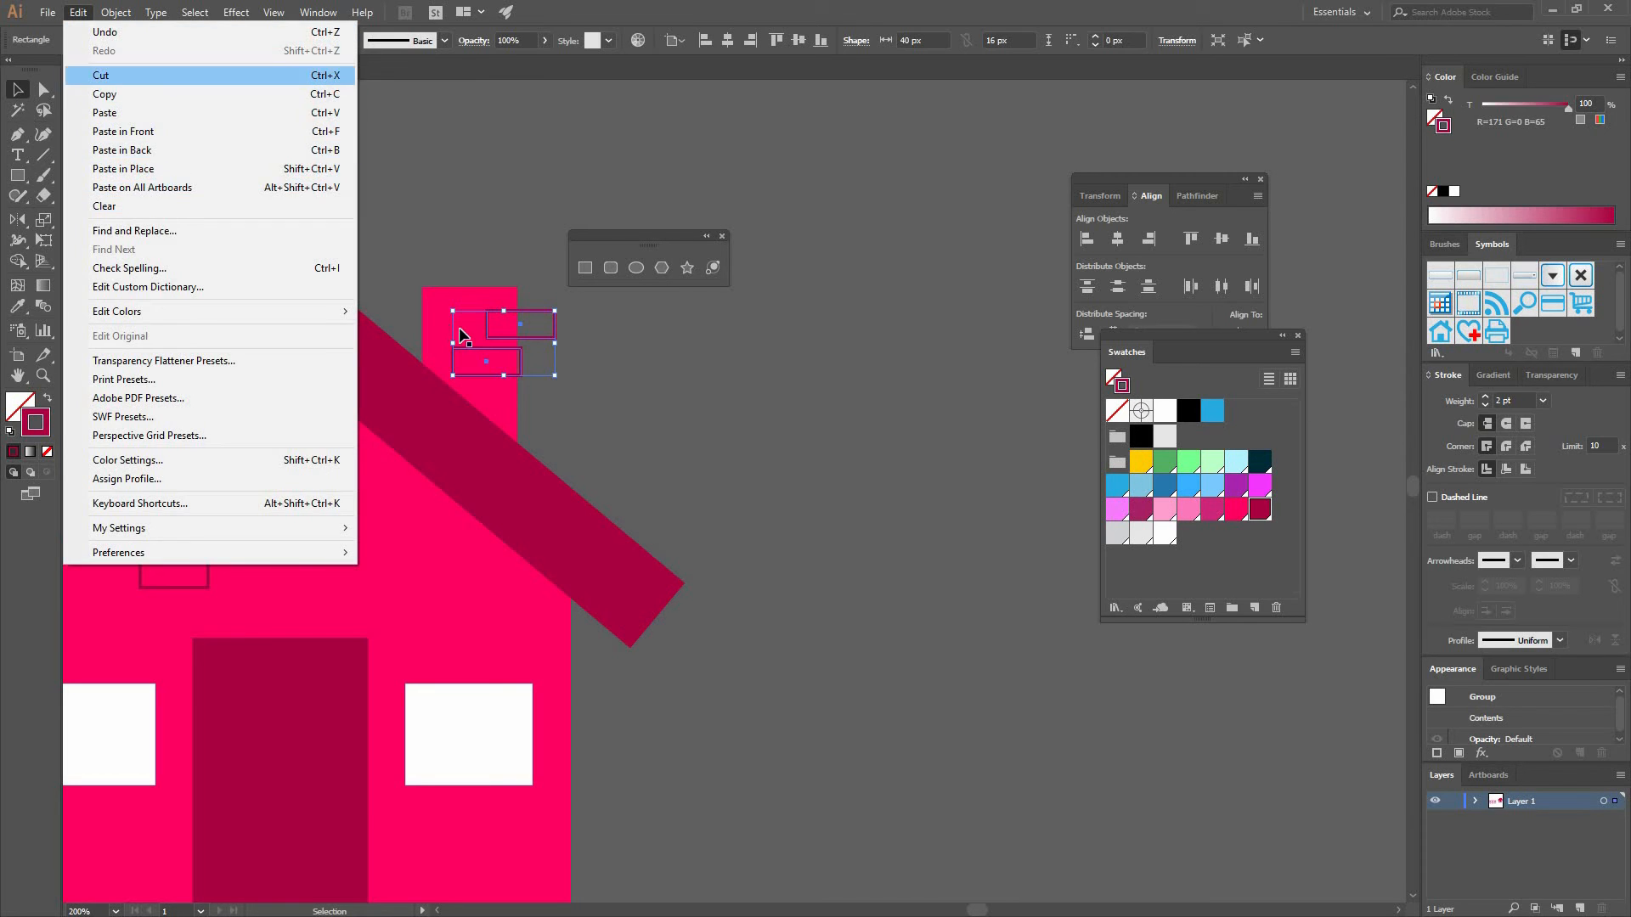
{"action": "left_click", "coordinate": [102, 76]}
{"action": "left_click", "coordinate": [496, 394]}
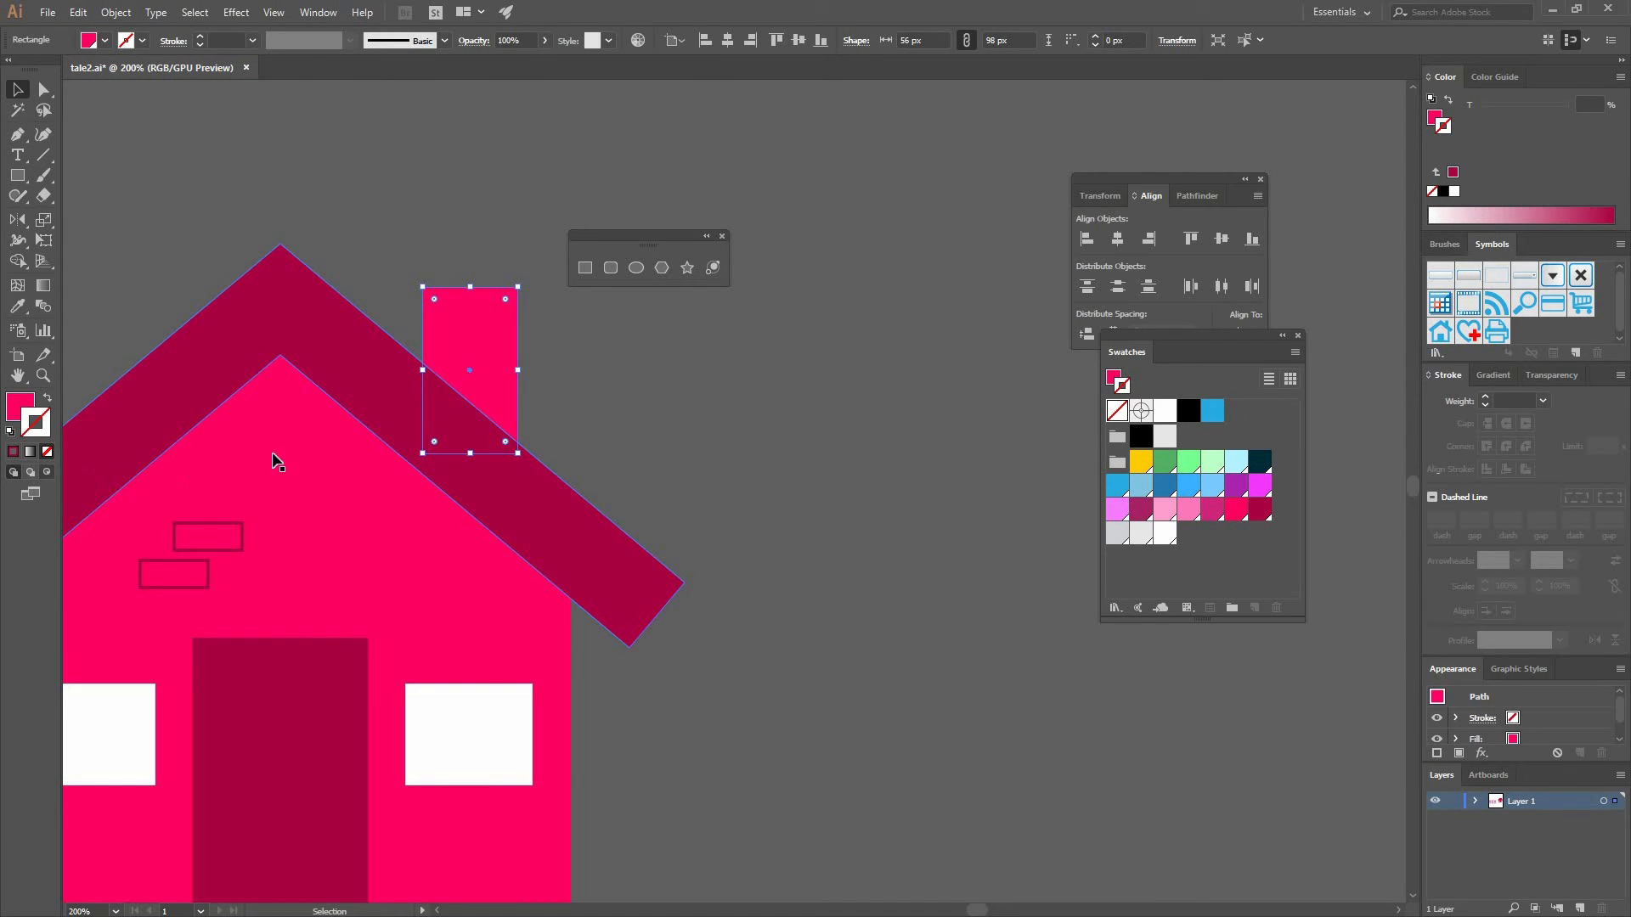
{"action": "key", "text": "ctrl+v"}
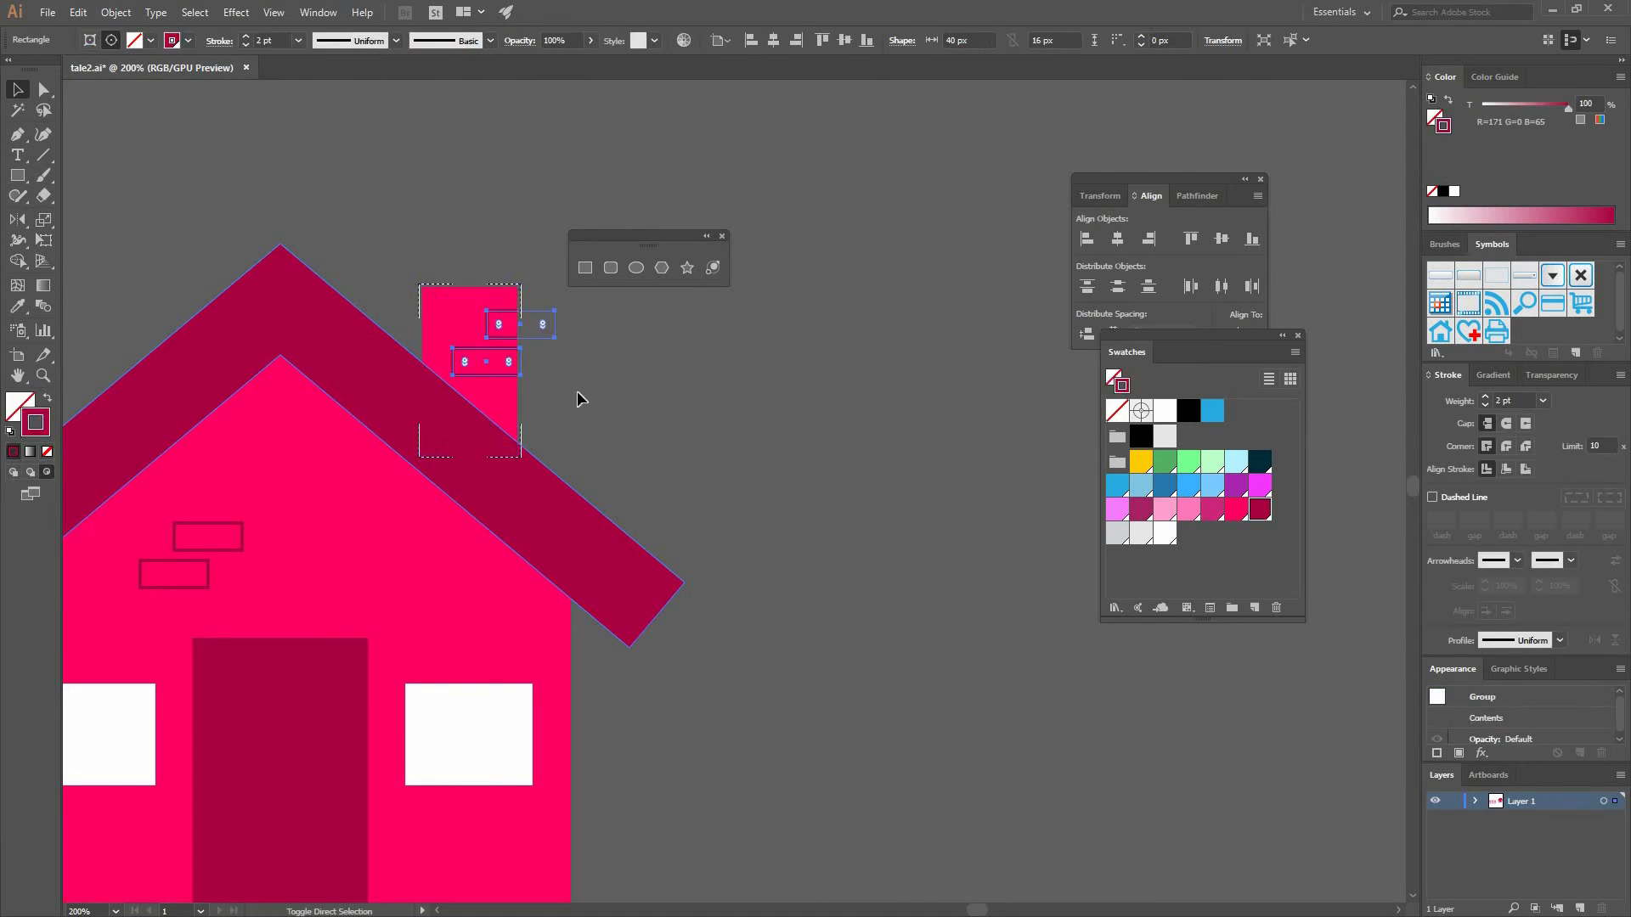
{"action": "left_click", "coordinate": [579, 390]}
{"action": "key", "text": "shift+d"}
- Duplicate the brick pair higher up on the house wall, below the roof peak
{"action": "left_click_drag", "start_coordinate": [214, 553], "coordinate": [305, 476]}
{"action": "left_click", "coordinate": [304, 484]}
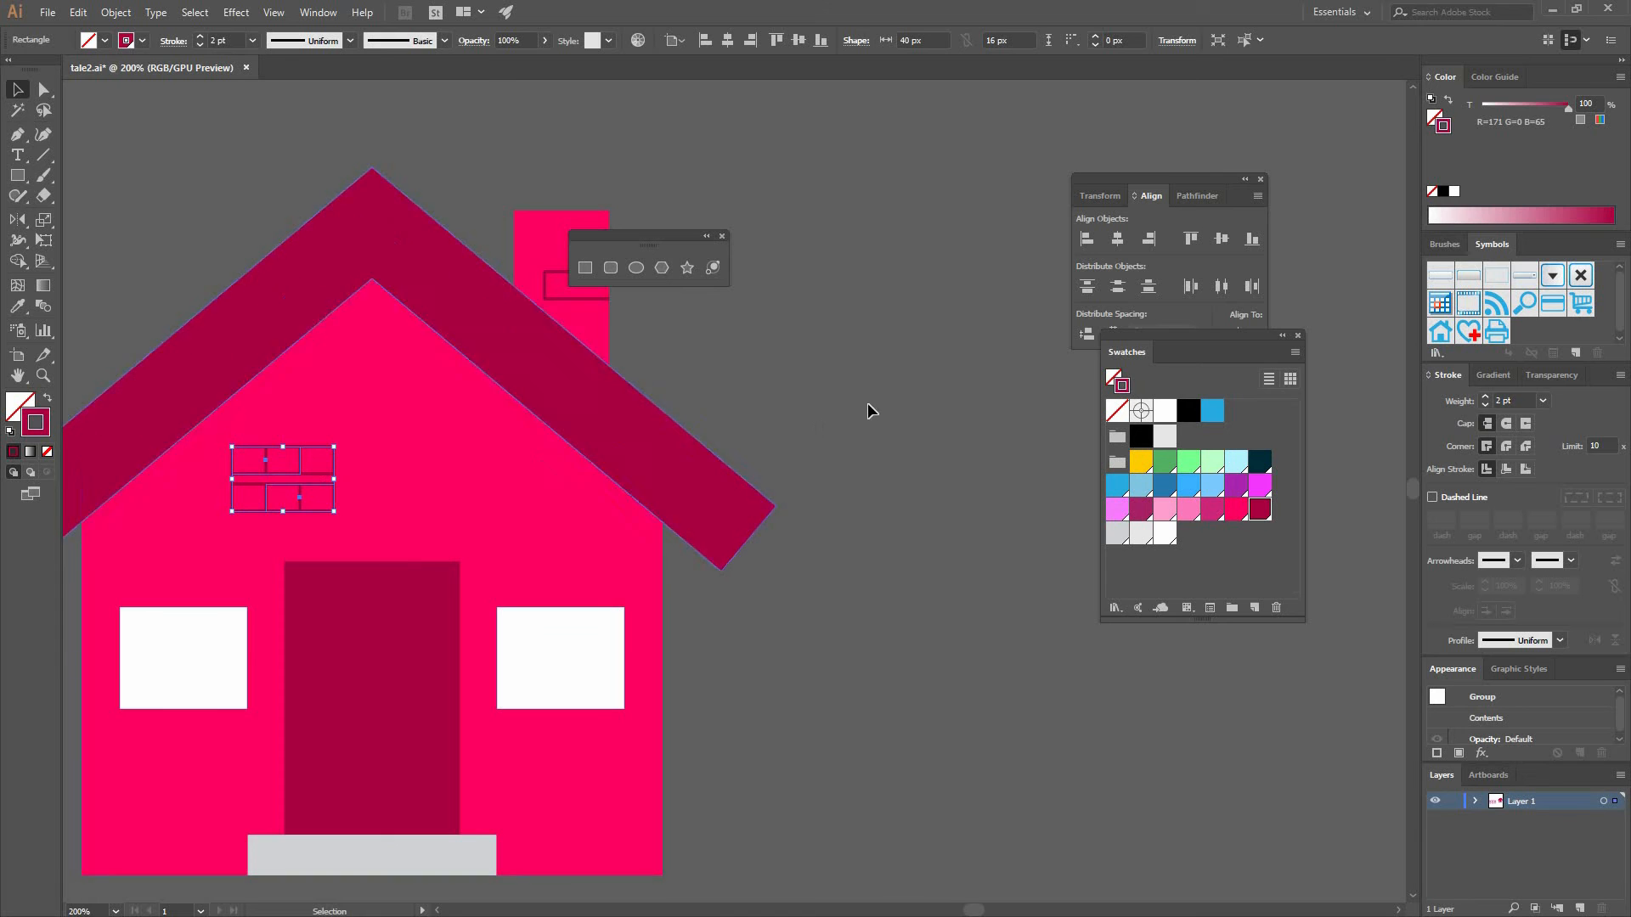
{"action": "left_click_drag", "start_coordinate": [314, 511], "coordinate": [434, 435]}
{"action": "left_click", "coordinate": [761, 374]}
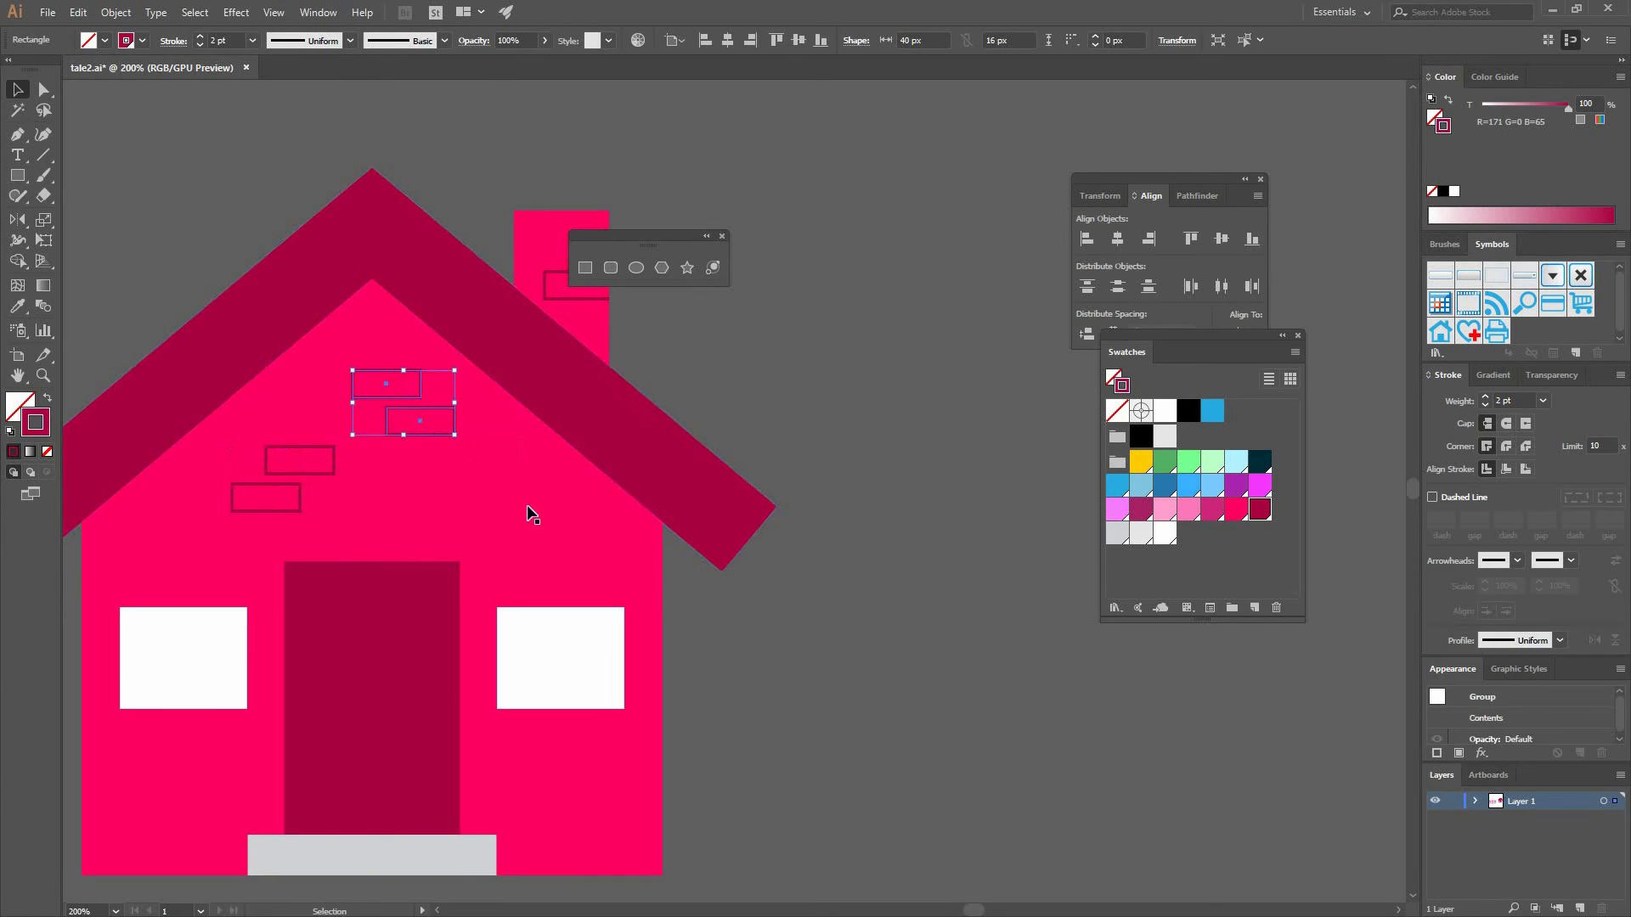
{"action": "left_click_drag", "start_coordinate": [365, 547], "coordinate": [459, 478]}
{"action": "left_click_drag", "start_coordinate": [378, 442], "coordinate": [328, 466]}
{"action": "left_click", "coordinate": [868, 400]}
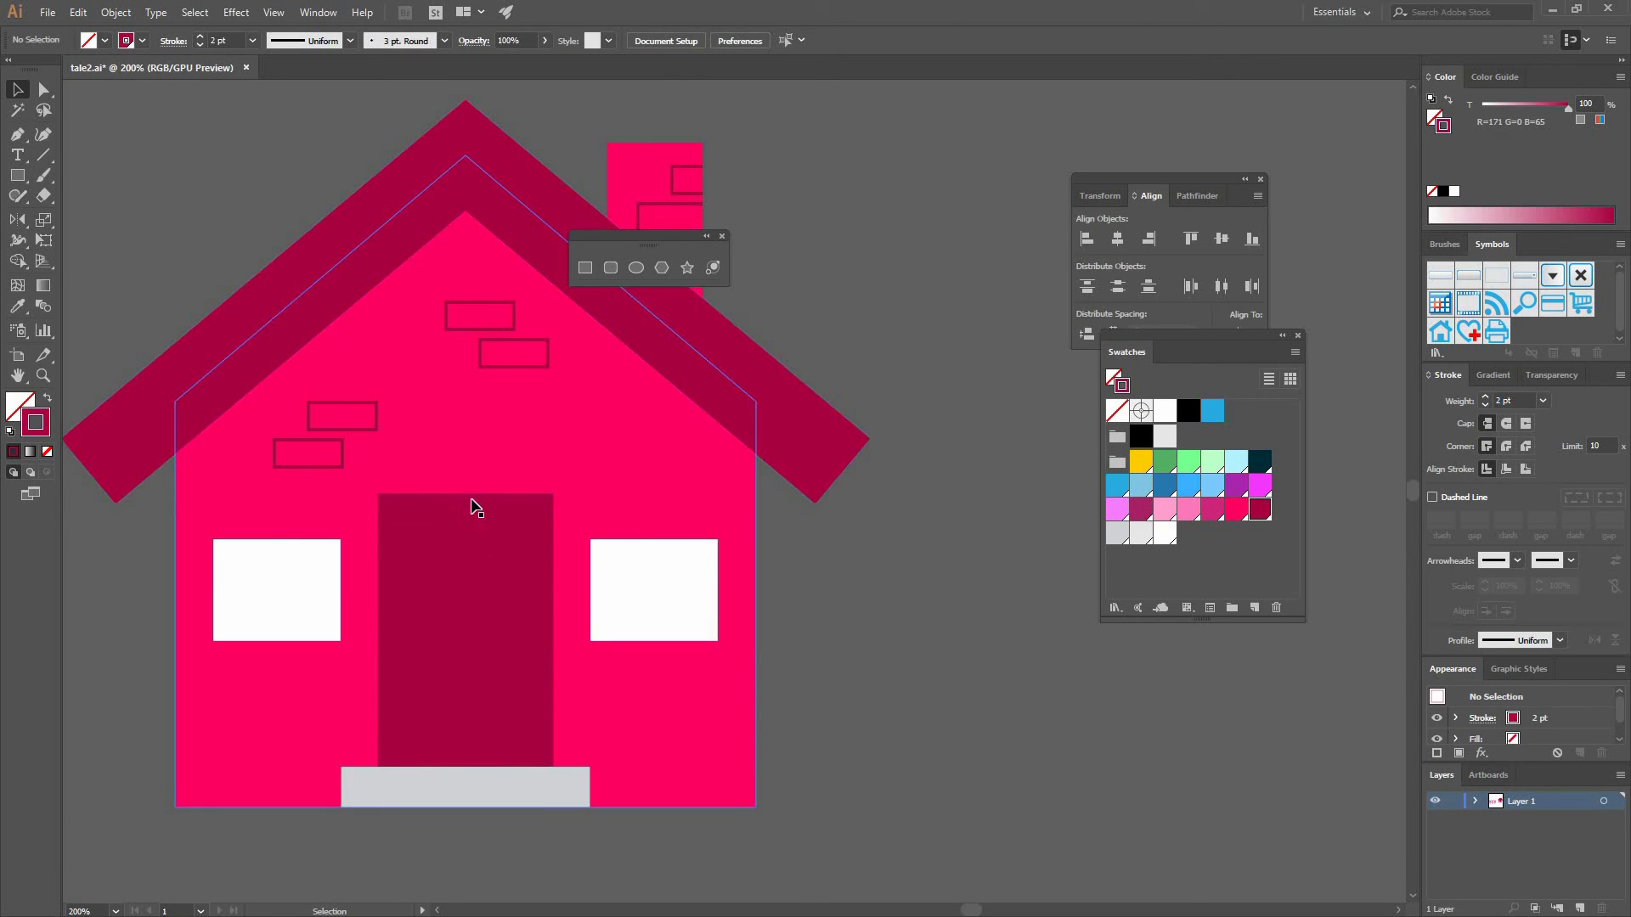
{"action": "key", "text": "ctrl+minus"}
{"action": "key", "text": "ctrl+minus"}
{"action": "key", "text": "ctrl+minus"}
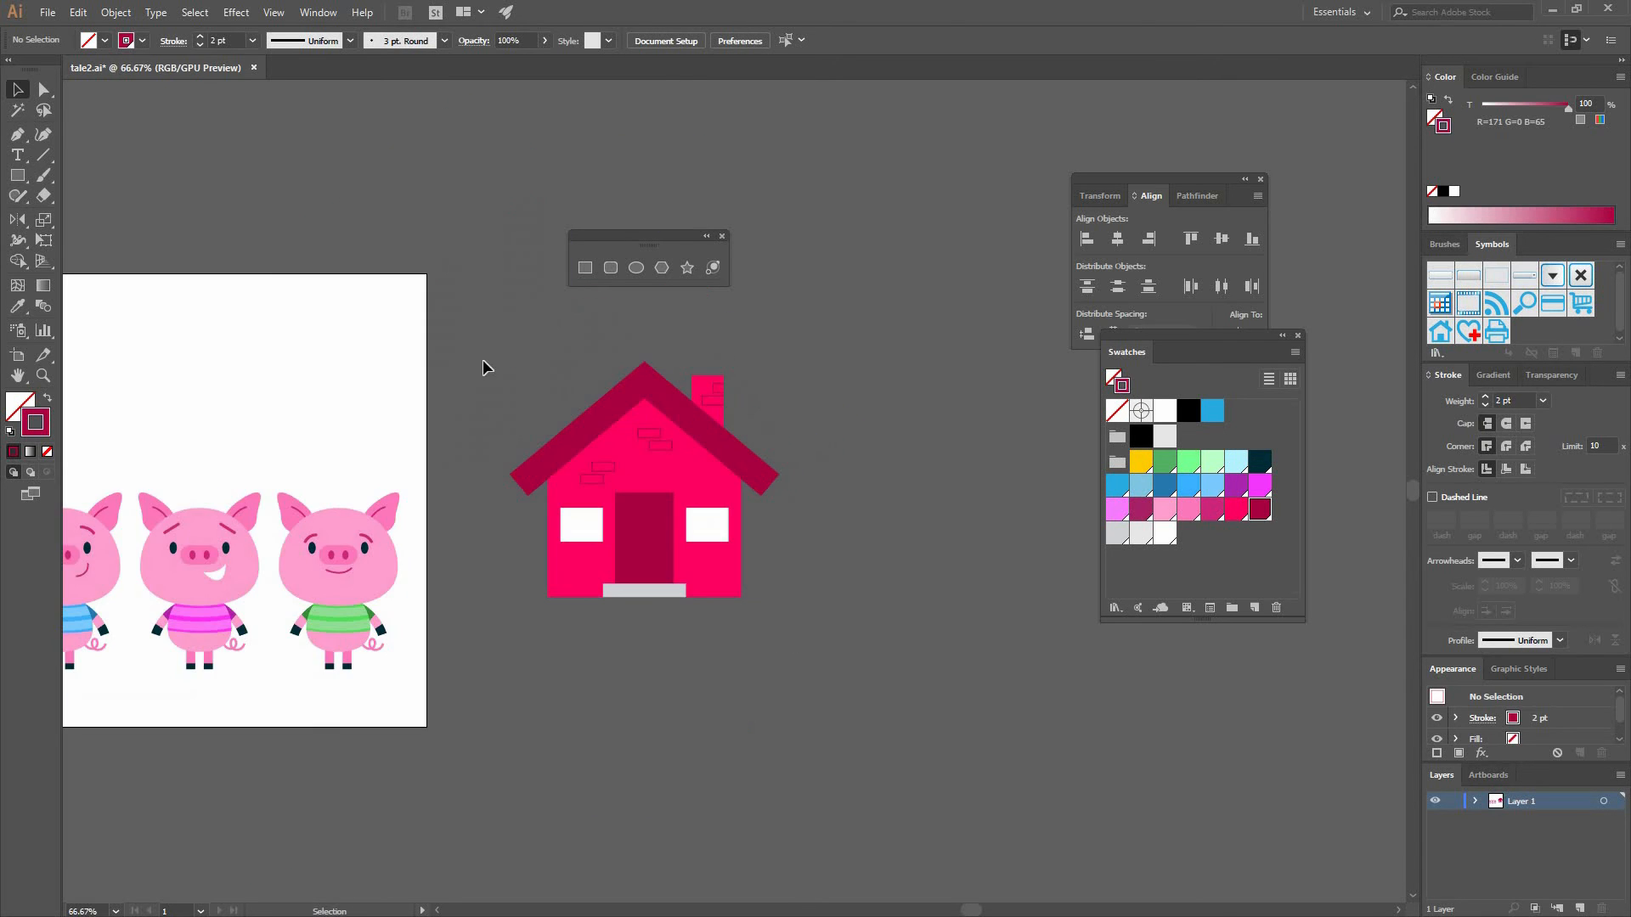
{"action": "key", "text": "ctrl+a"}
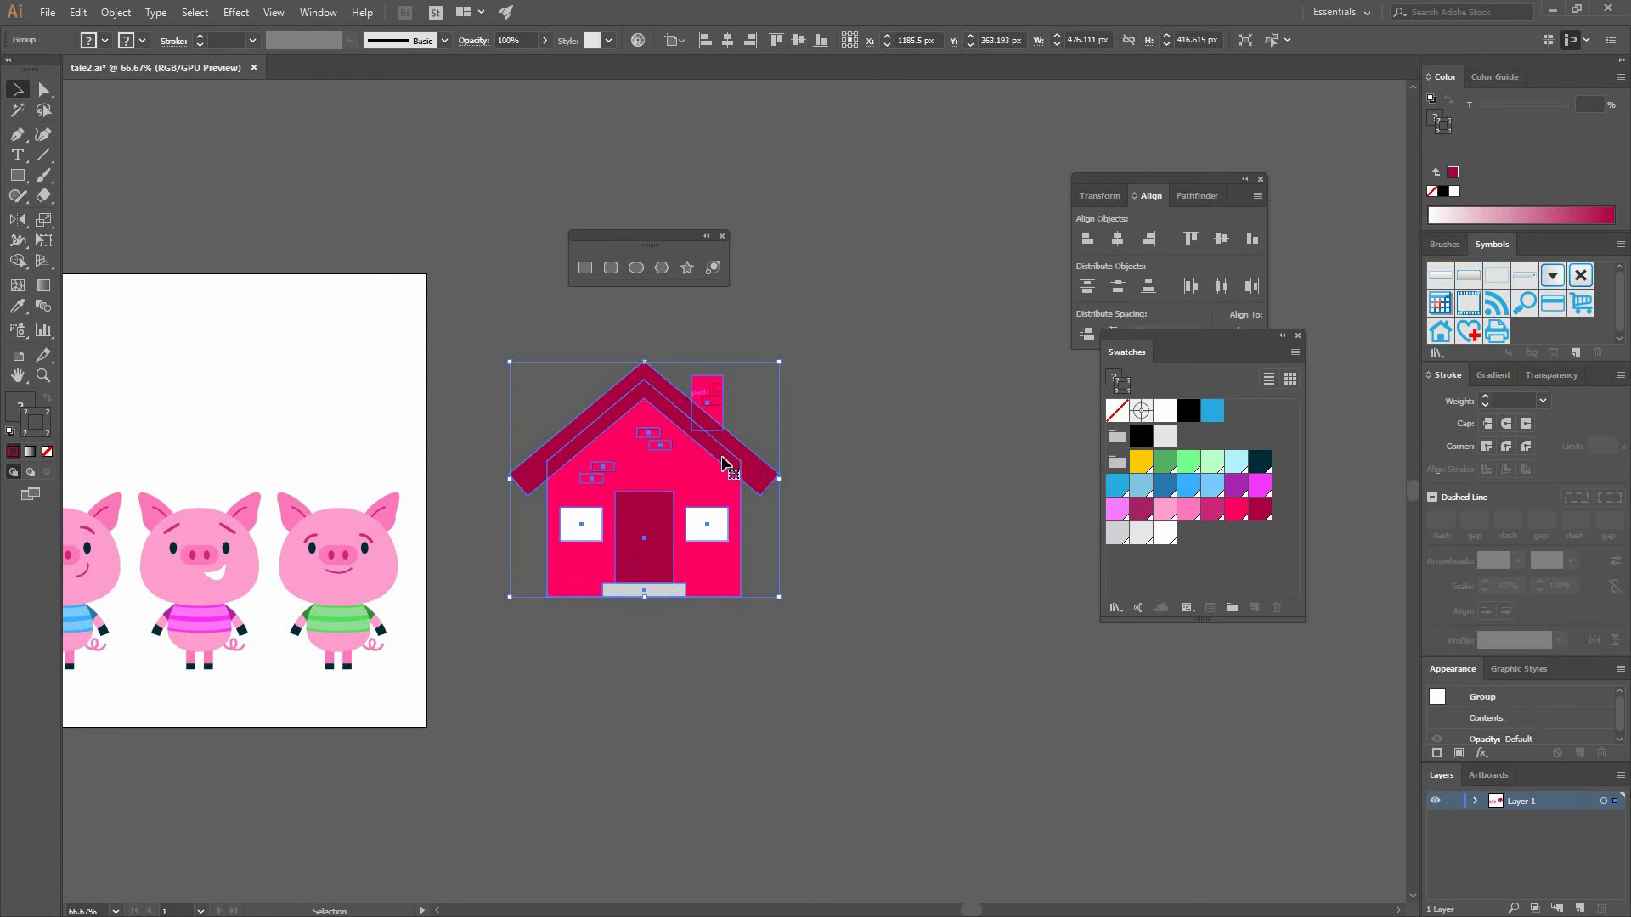
{"action": "left_click_drag", "start_coordinate": [888, 496], "coordinate": [979, 457]}
{"action": "left_click", "coordinate": [914, 474]}
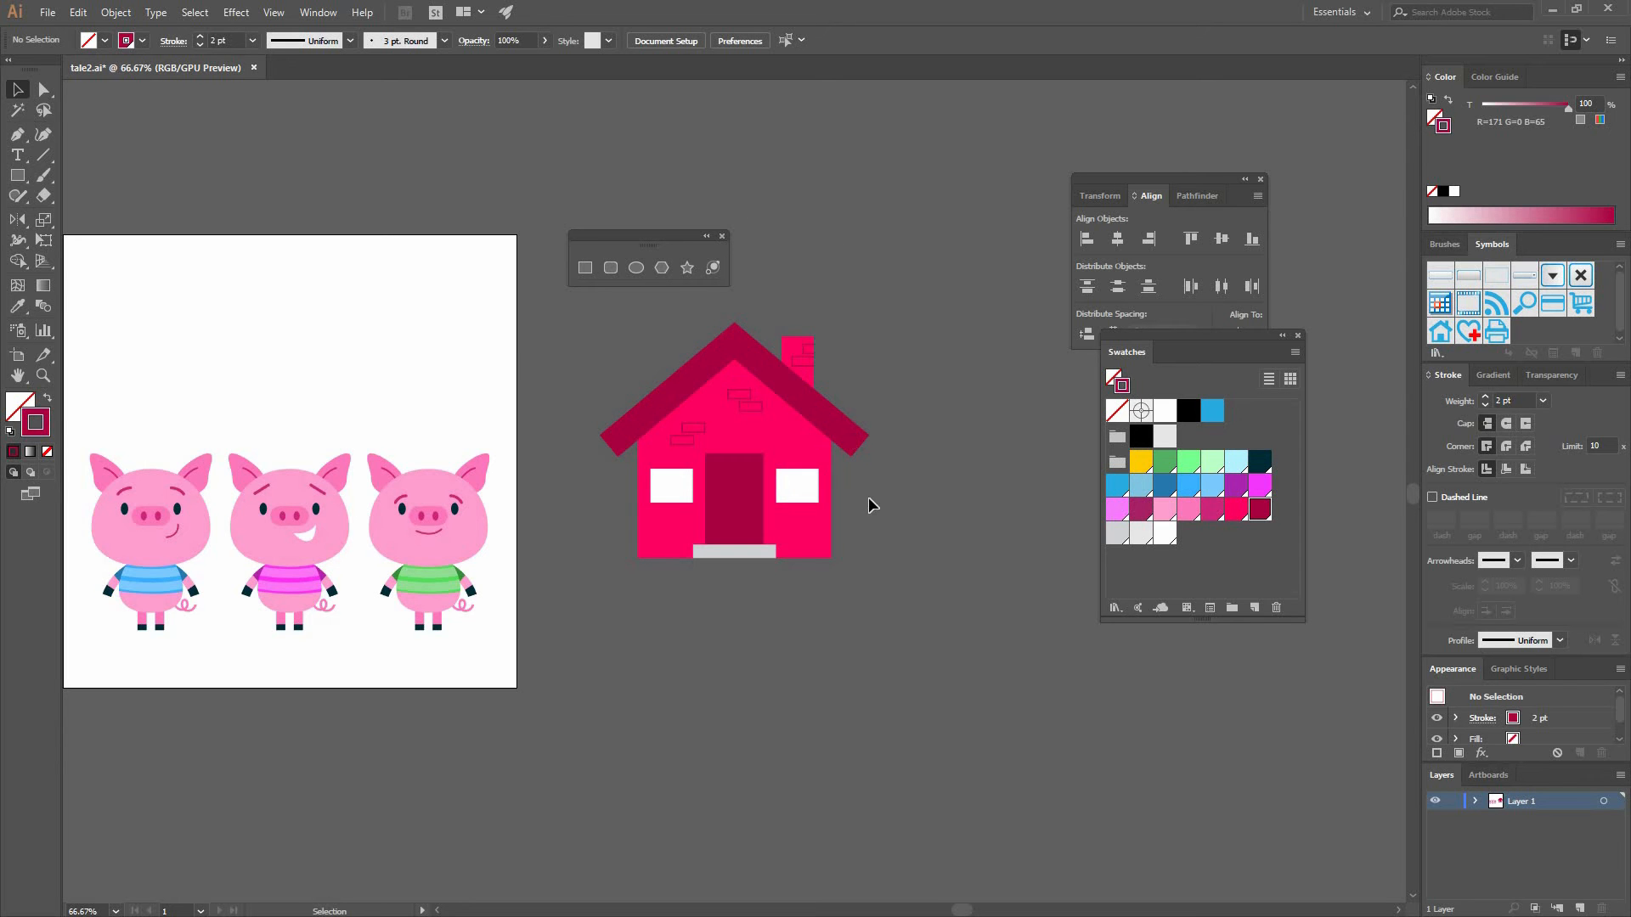
- Draw a light gray tower rectangle beside the house with a small square on its top left corner
{"action": "left_click_drag", "start_coordinate": [761, 482], "coordinate": [658, 514]}
{"action": "key", "text": "ctrl+equal"}
{"action": "key", "text": "ctrl+equal"}
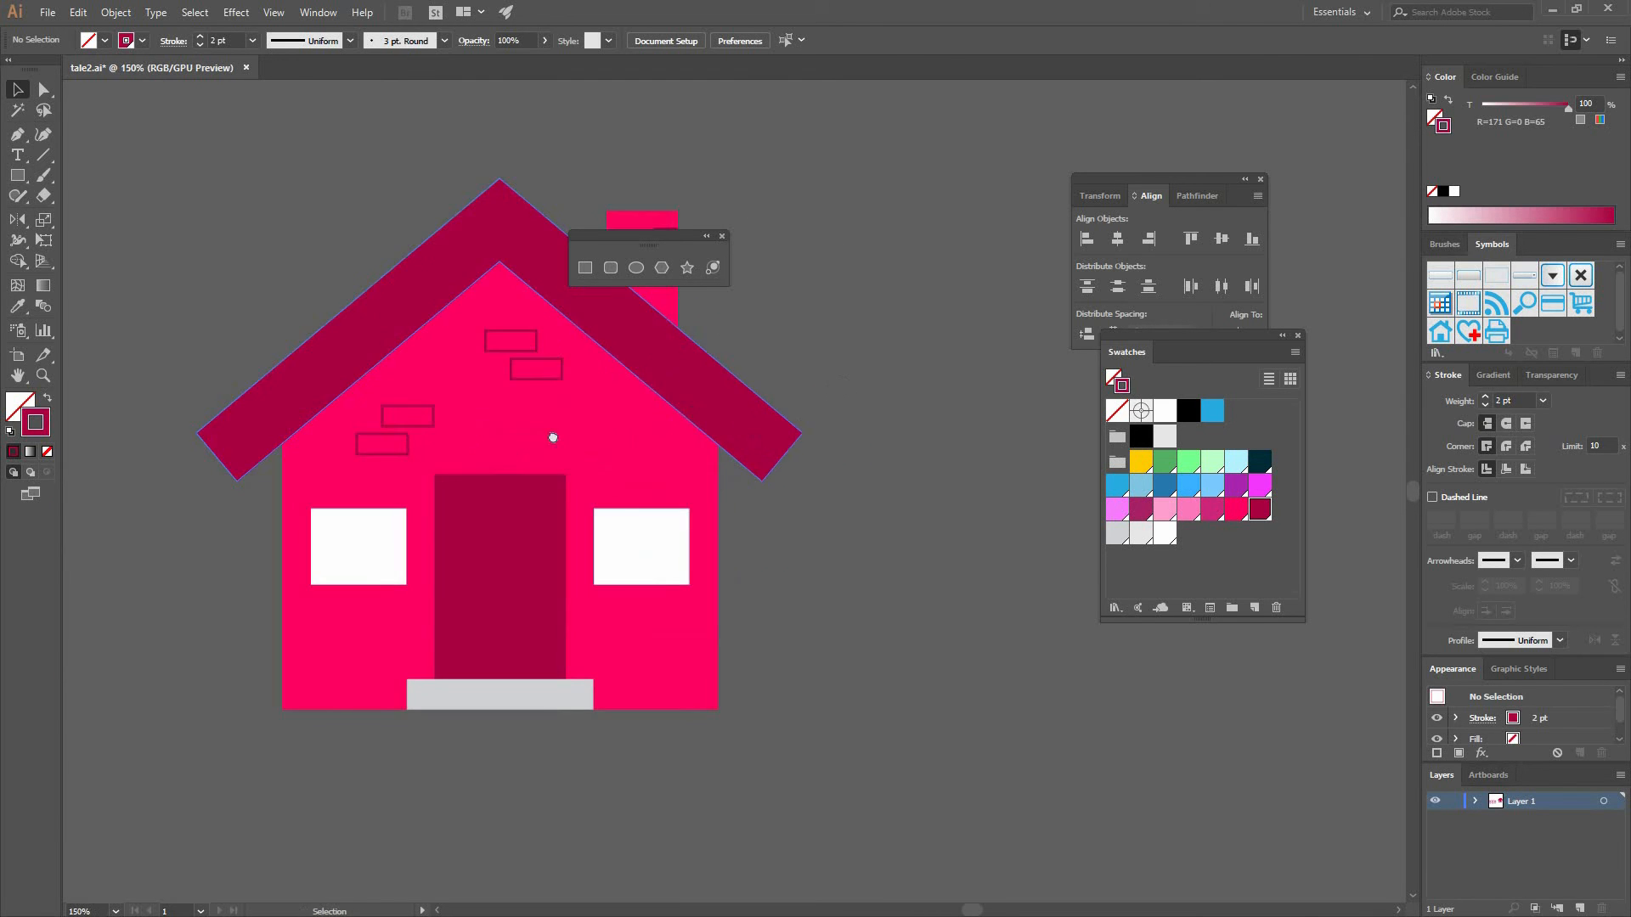
{"action": "left_click_drag", "start_coordinate": [691, 410], "coordinate": [597, 424]}
{"action": "left_click", "coordinate": [585, 268]}
{"action": "left_click_drag", "start_coordinate": [604, 346], "coordinate": [751, 564]}
{"action": "left_click", "coordinate": [47, 398]}
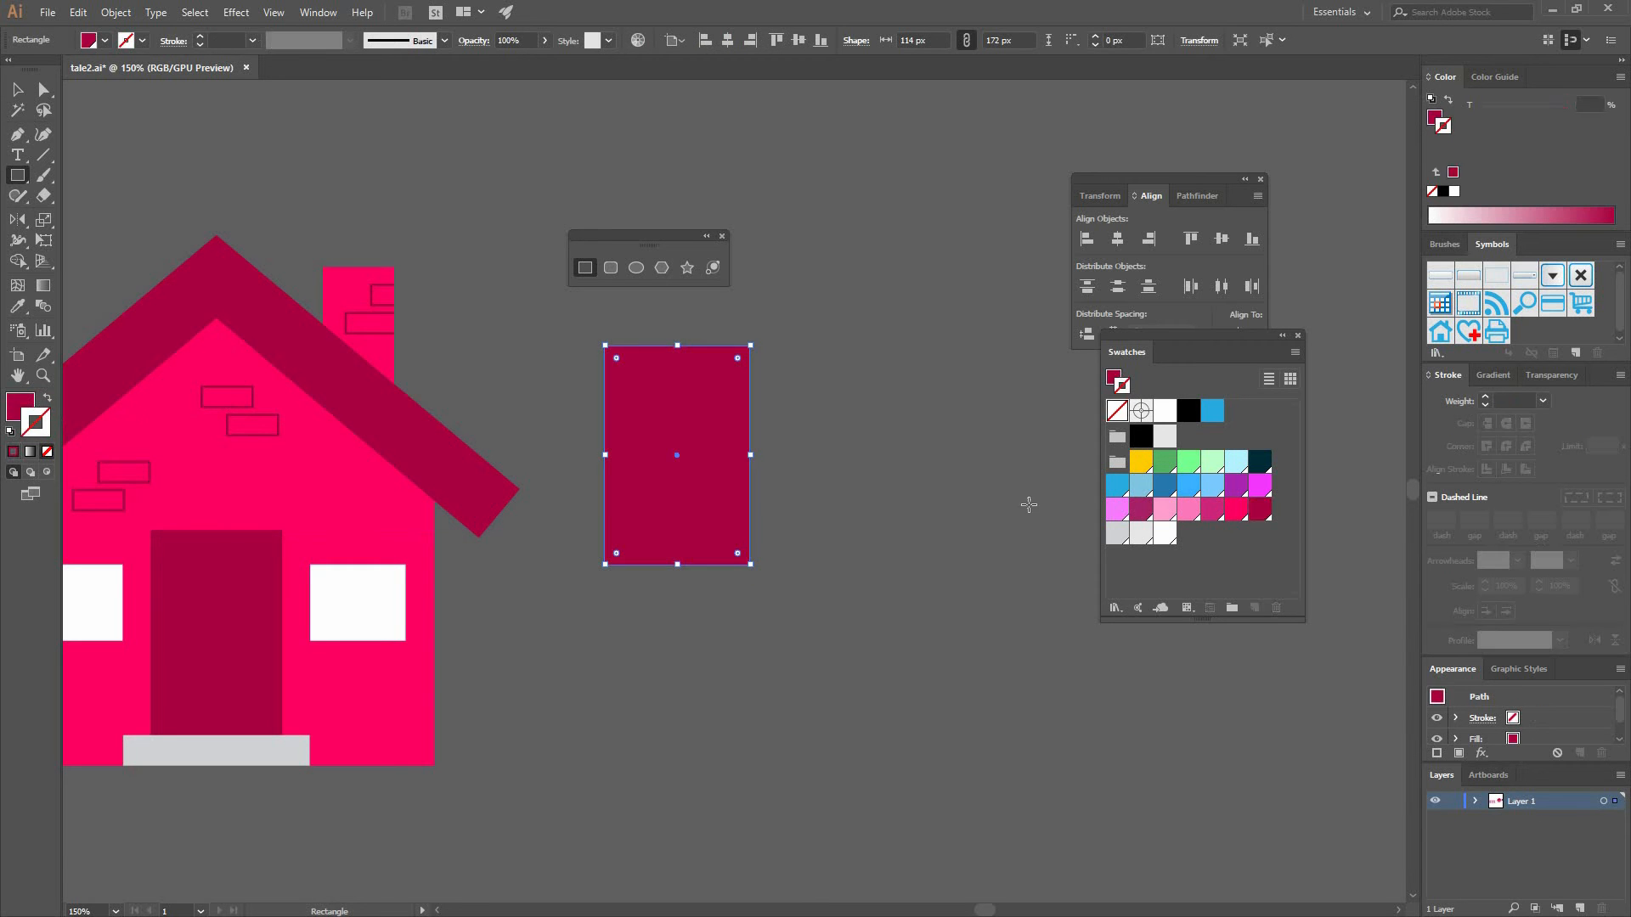
{"action": "left_click", "coordinate": [1117, 532]}
{"action": "left_click", "coordinate": [822, 408]}
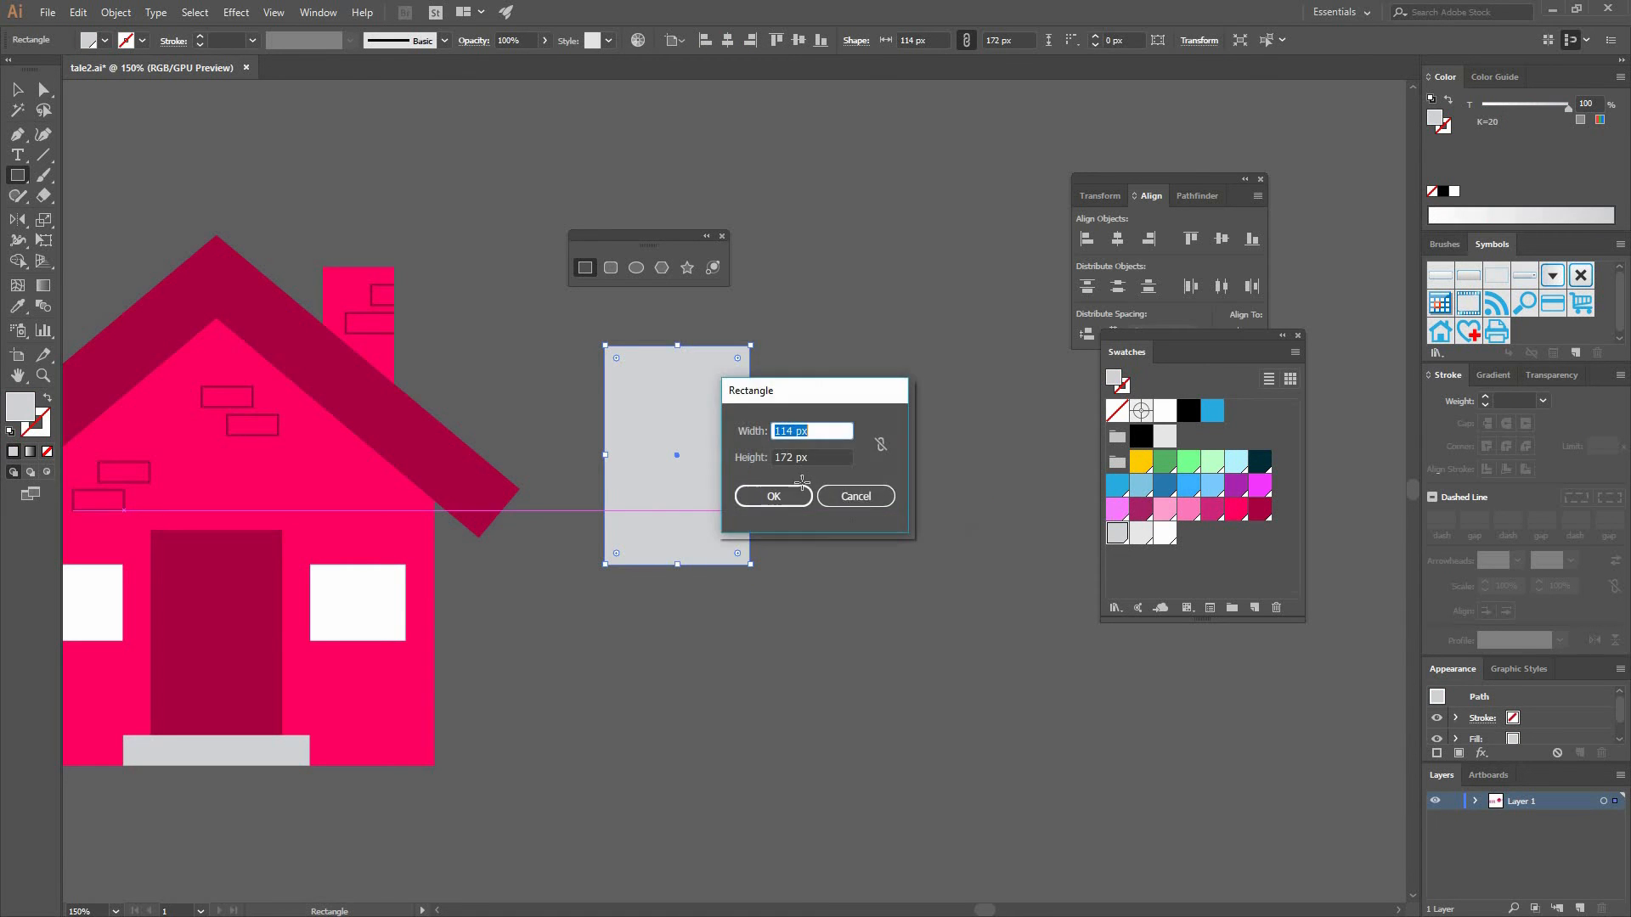
{"action": "left_click_drag", "start_coordinate": [718, 448], "coordinate": [692, 463]}
{"action": "left_click_drag", "start_coordinate": [591, 401], "coordinate": [747, 485]}
{"action": "key", "text": "v"}
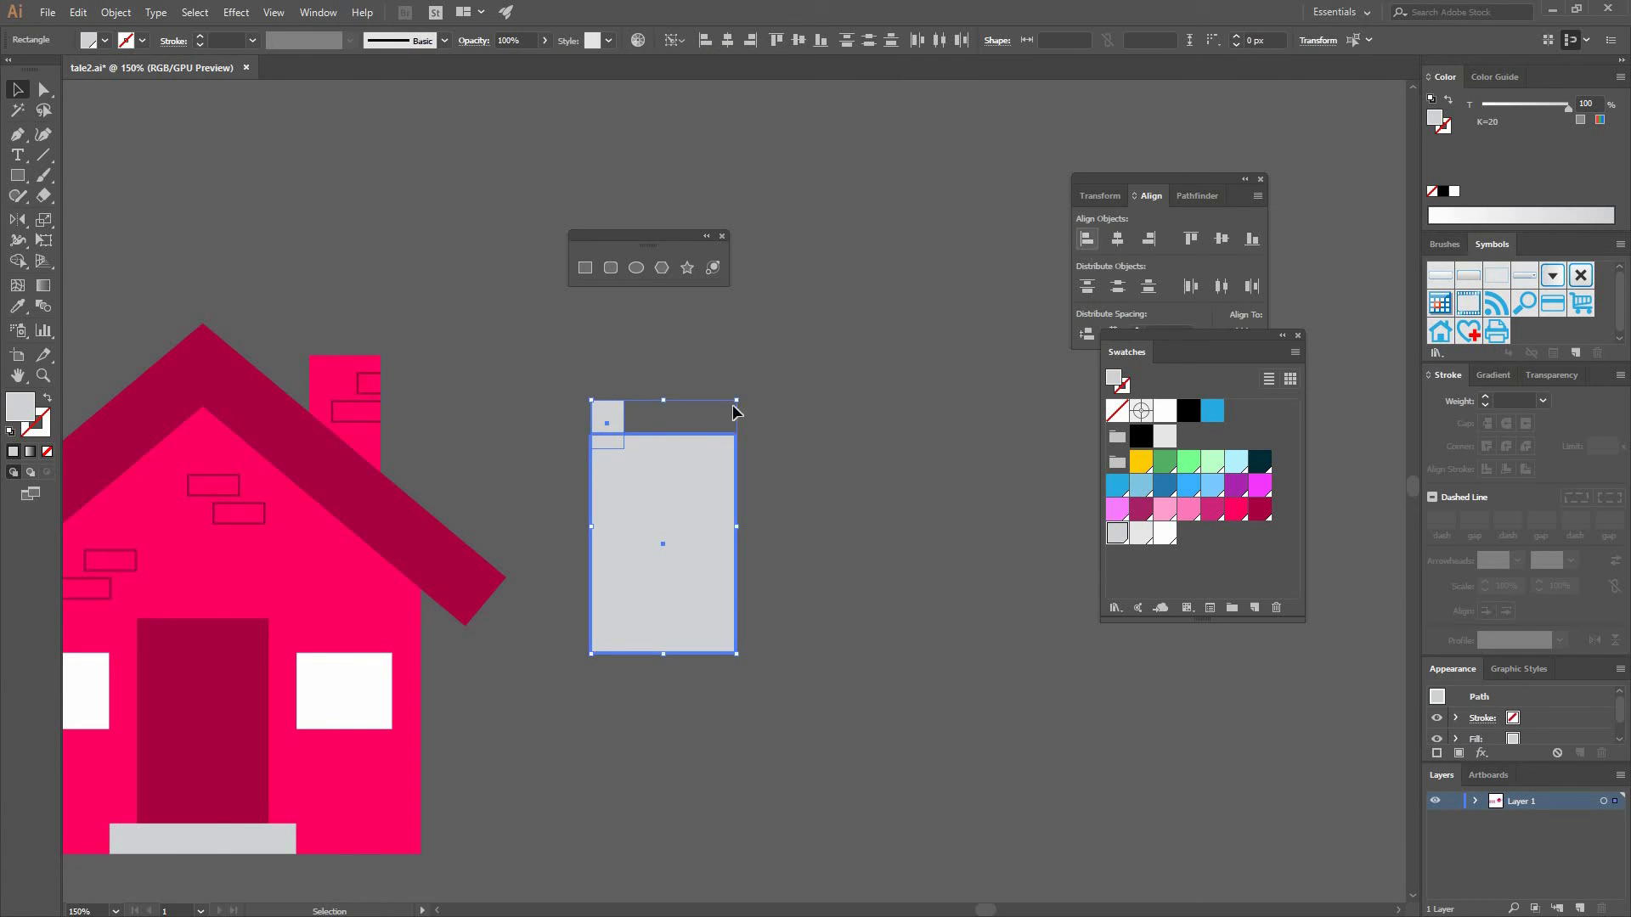
- Duplicate the small square along the tower's top edge to form battlements
{"action": "left_click", "coordinate": [815, 378]}
{"action": "left_click_drag", "start_coordinate": [609, 434], "coordinate": [658, 435]}
{"action": "left_click", "coordinate": [773, 531]}
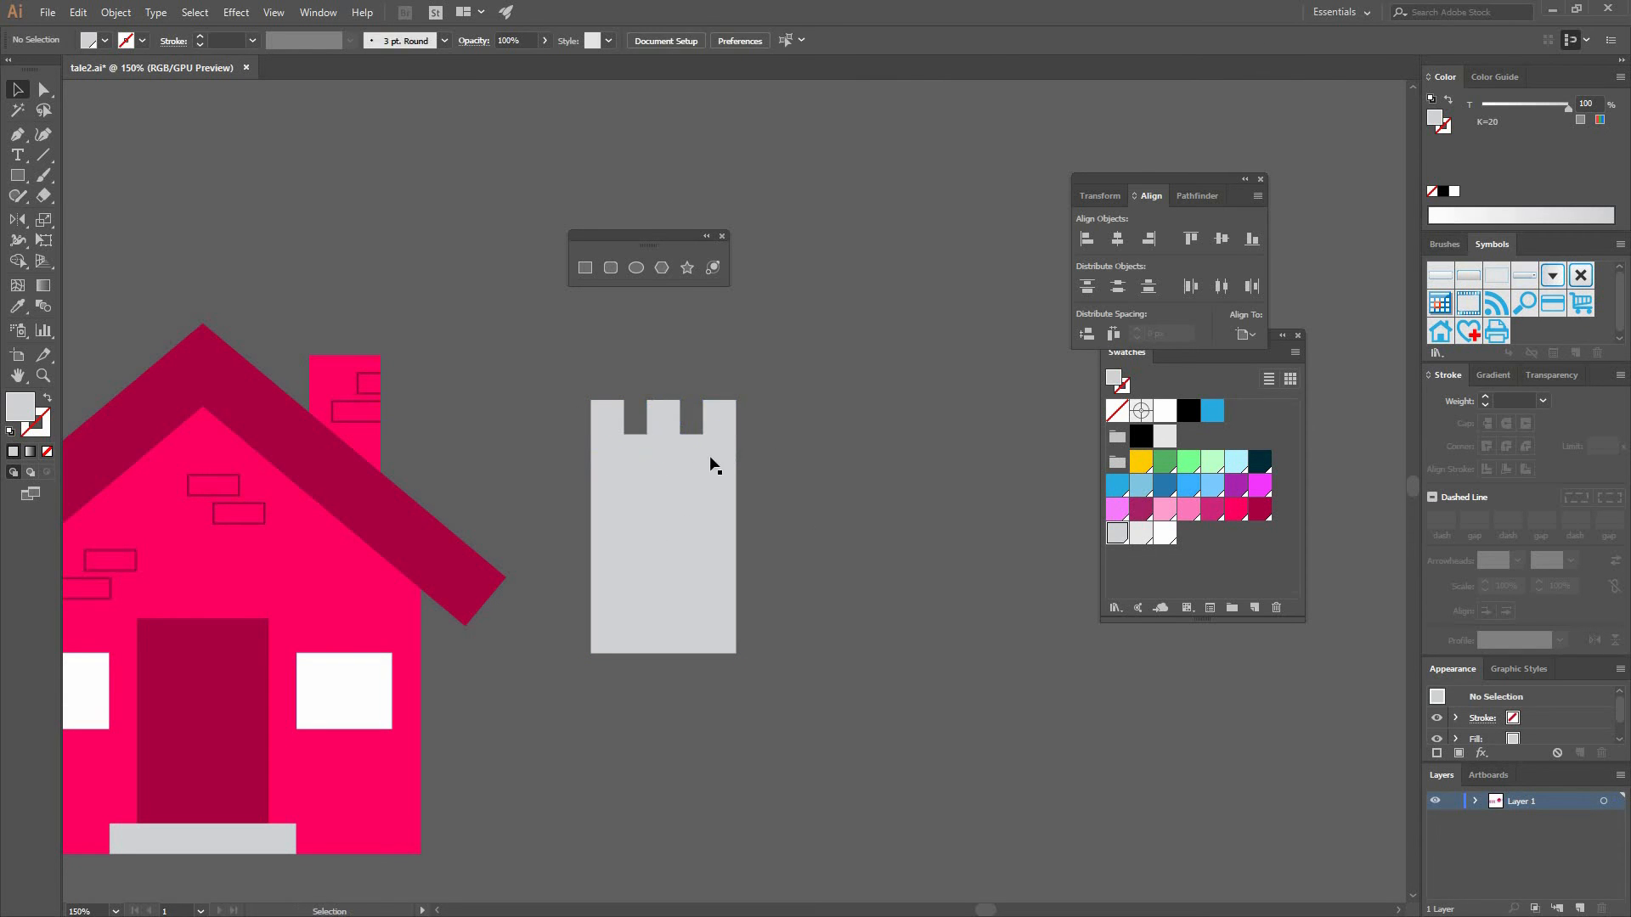
{"action": "left_click_drag", "start_coordinate": [596, 384], "coordinate": [751, 476]}
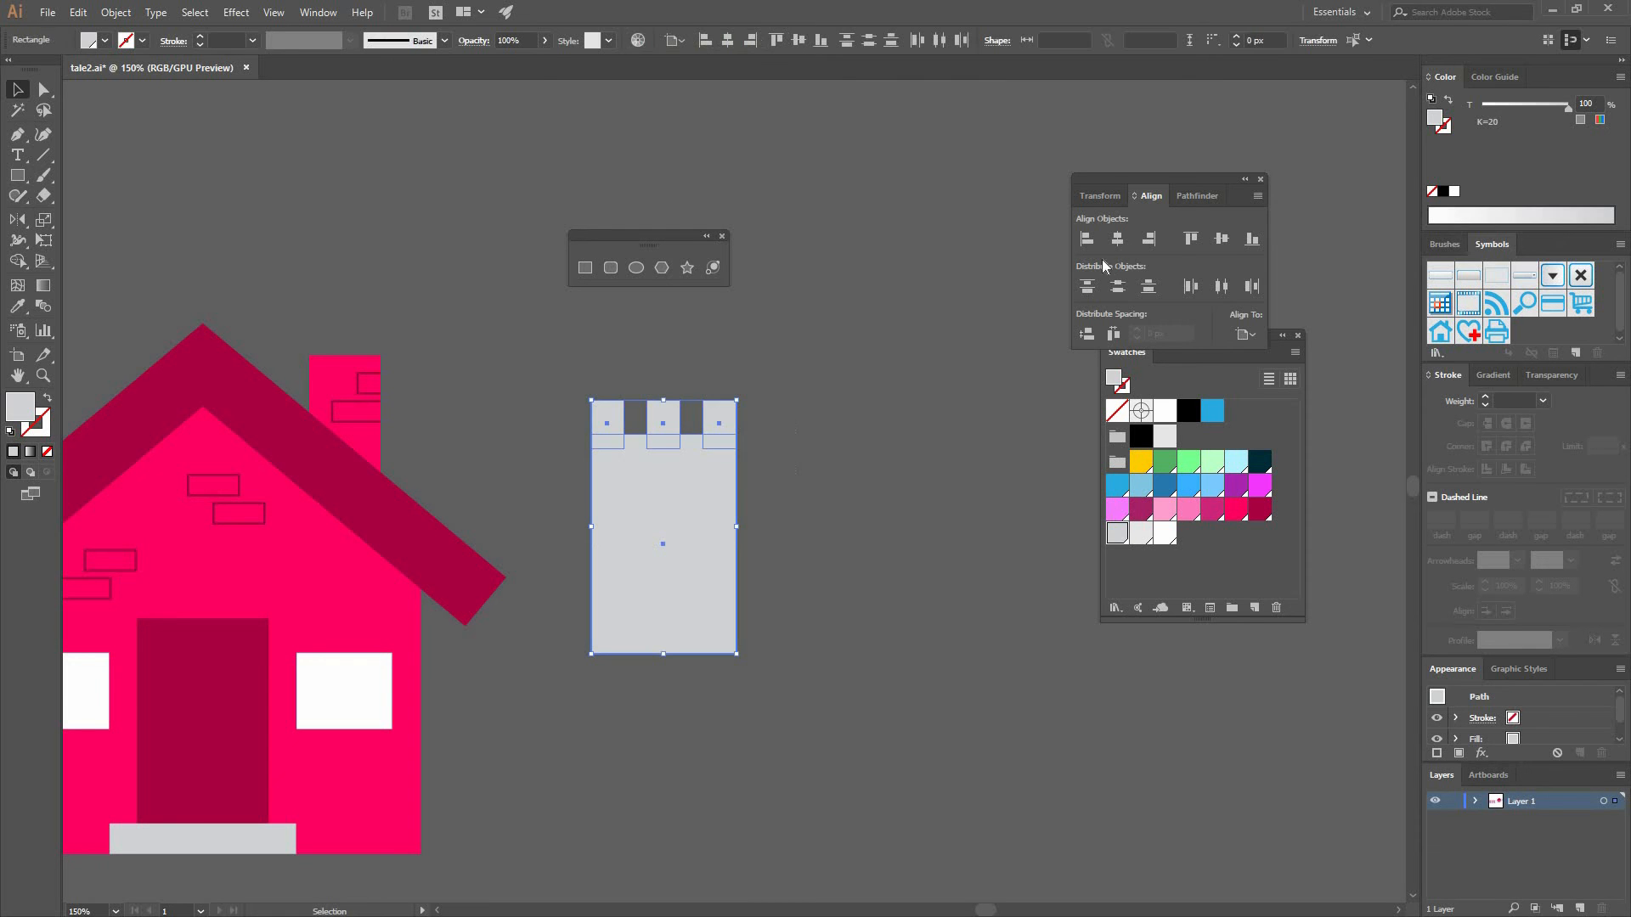
{"action": "left_click", "coordinate": [1096, 199]}
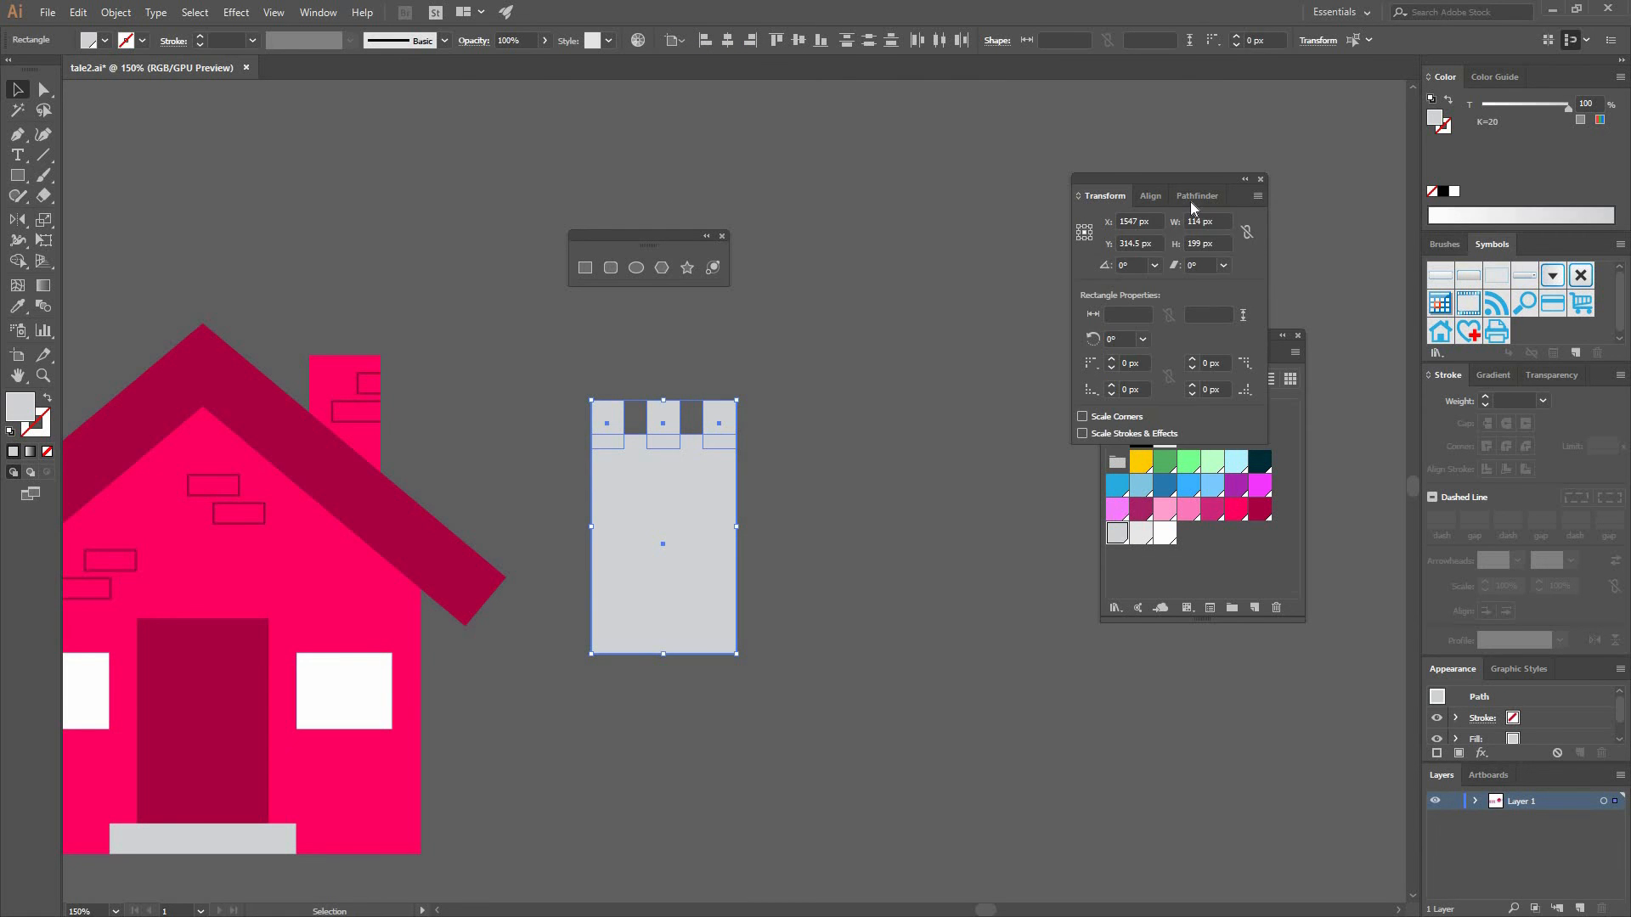
{"action": "left_click", "coordinate": [1193, 195]}
{"action": "left_click", "coordinate": [839, 384]}
{"action": "left_click_drag", "start_coordinate": [286, 540], "coordinate": [644, 508]}
{"action": "key", "text": "ctrl+z"}
{"action": "left_click", "coordinate": [769, 507]}
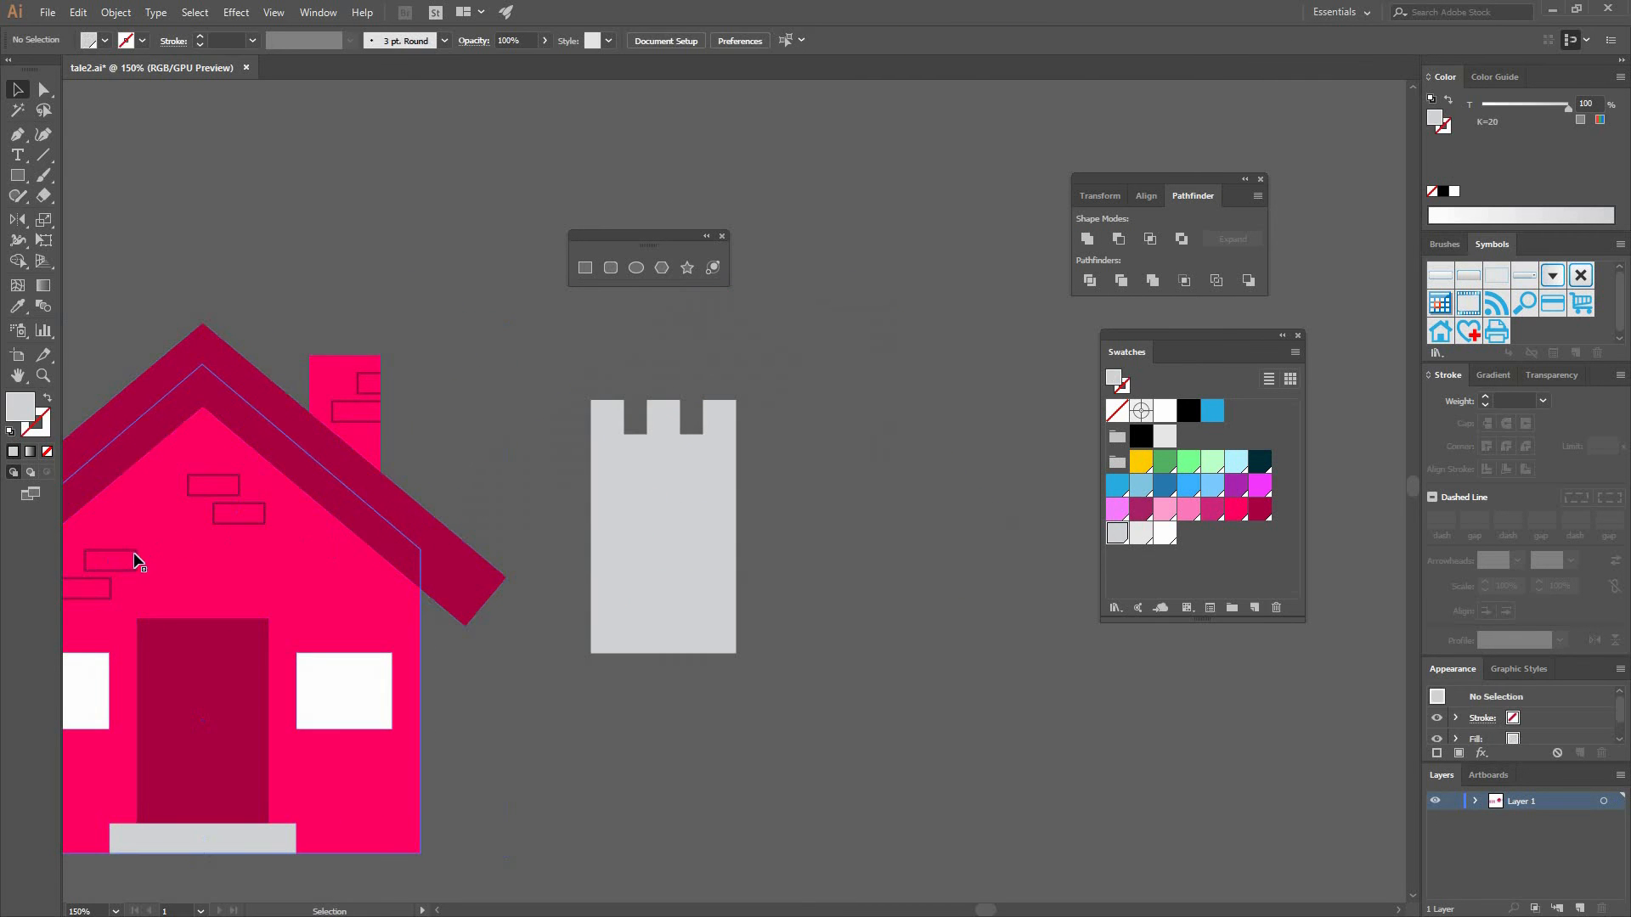
- Copy a brick pair from the house and paste it onto the tower
{"action": "double_click", "coordinate": [124, 551]}
{"action": "key", "text": "ctrl+c"}
{"action": "double_click", "coordinate": [689, 478]}
{"action": "key", "text": "ctrl+v"}
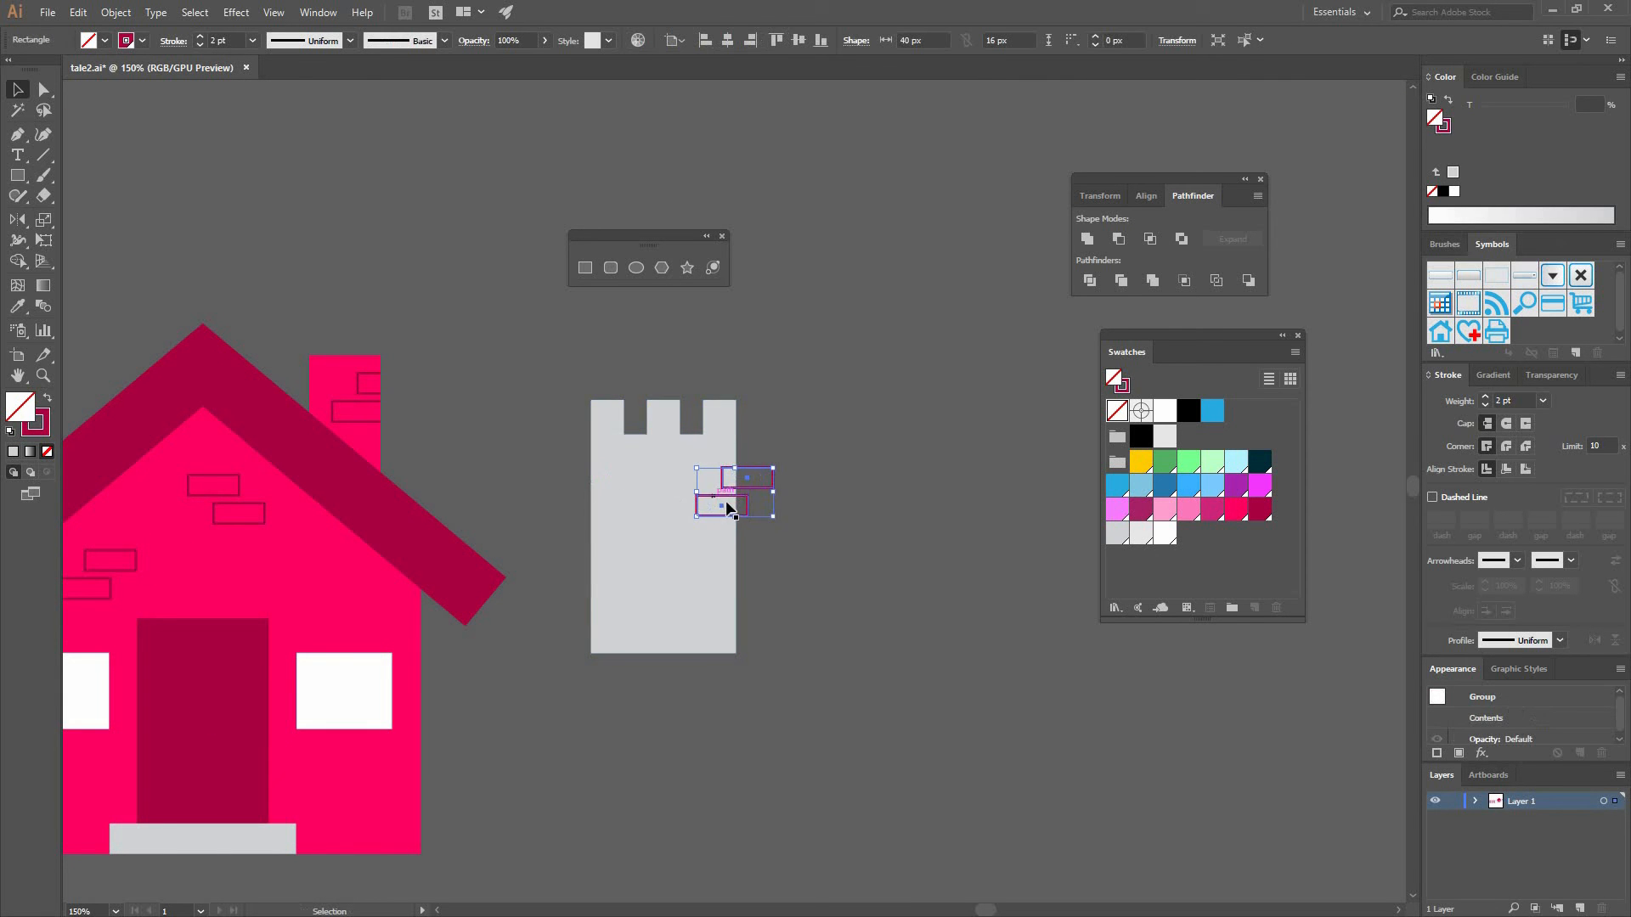
{"action": "left_click_drag", "start_coordinate": [722, 500], "coordinate": [631, 521]}
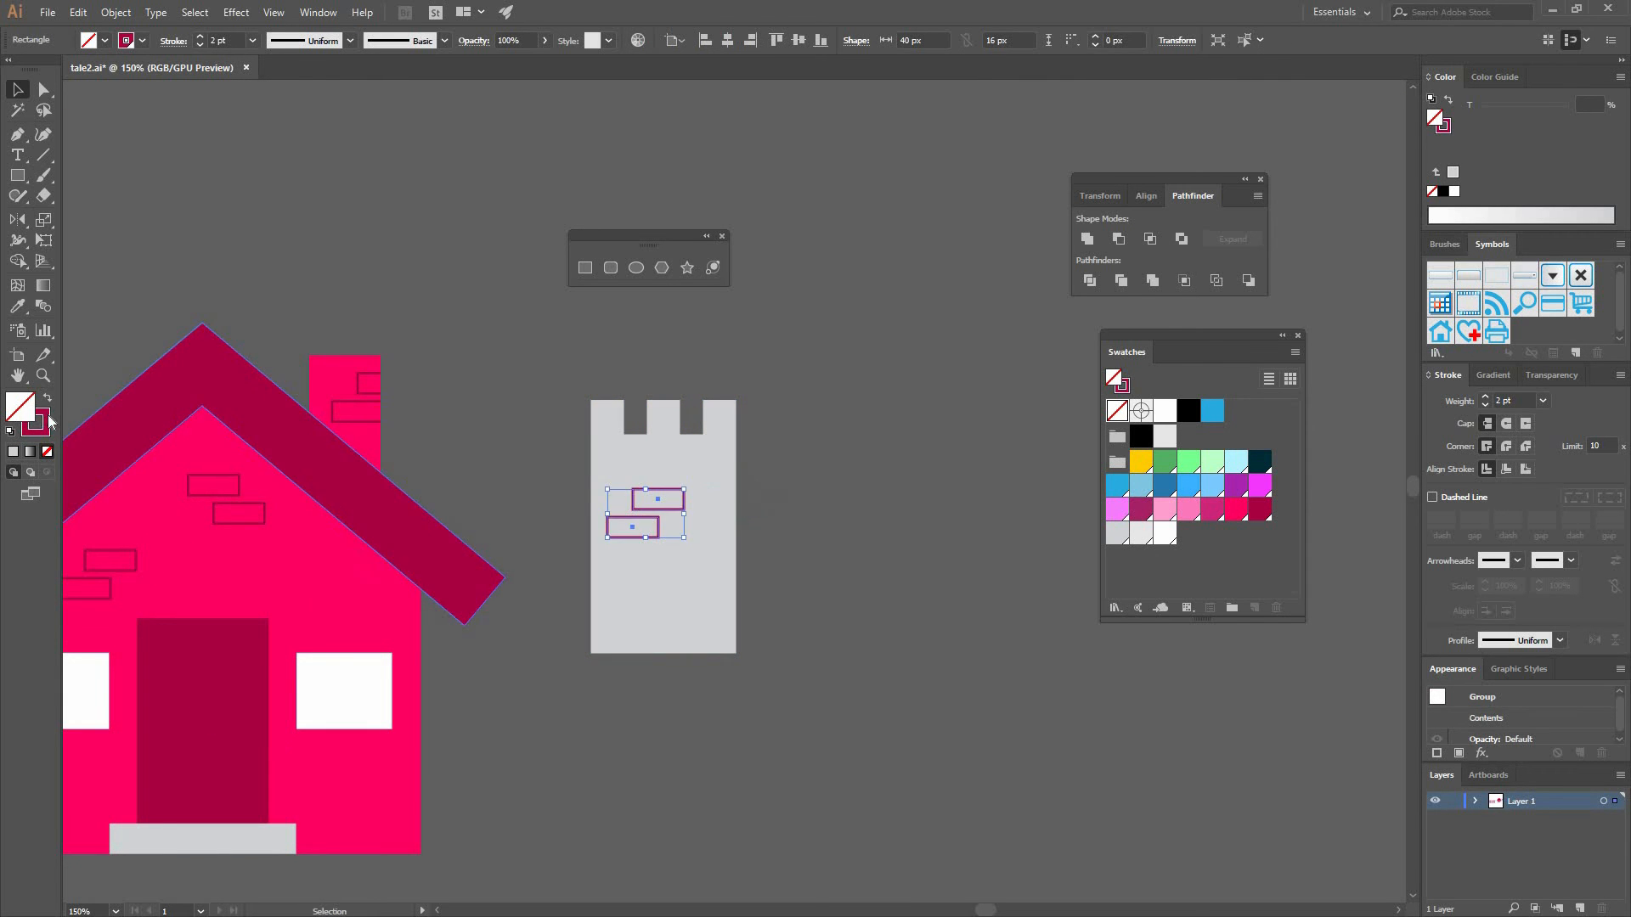
- Sample the tower's gray for the tower bricks' stroke and darken it to 60% brightness
{"action": "left_click", "coordinate": [18, 306]}
{"action": "left_click", "coordinate": [702, 473]}
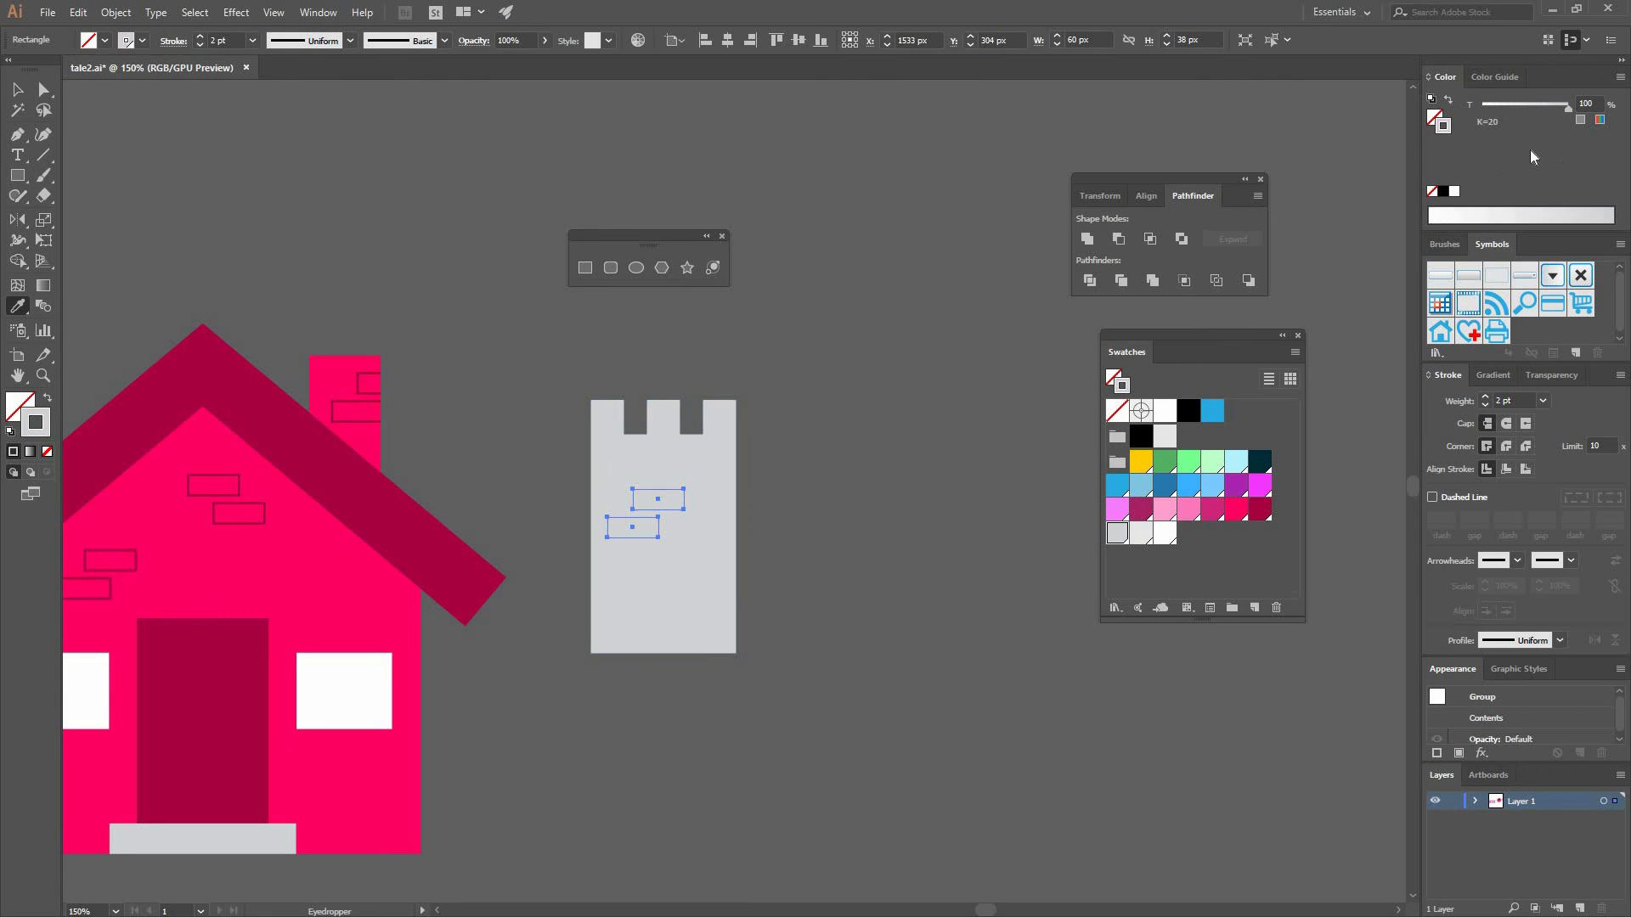
{"action": "left_click", "coordinate": [1519, 222], "text": "shift"}
{"action": "left_click", "coordinate": [1534, 216], "text": "shift"}
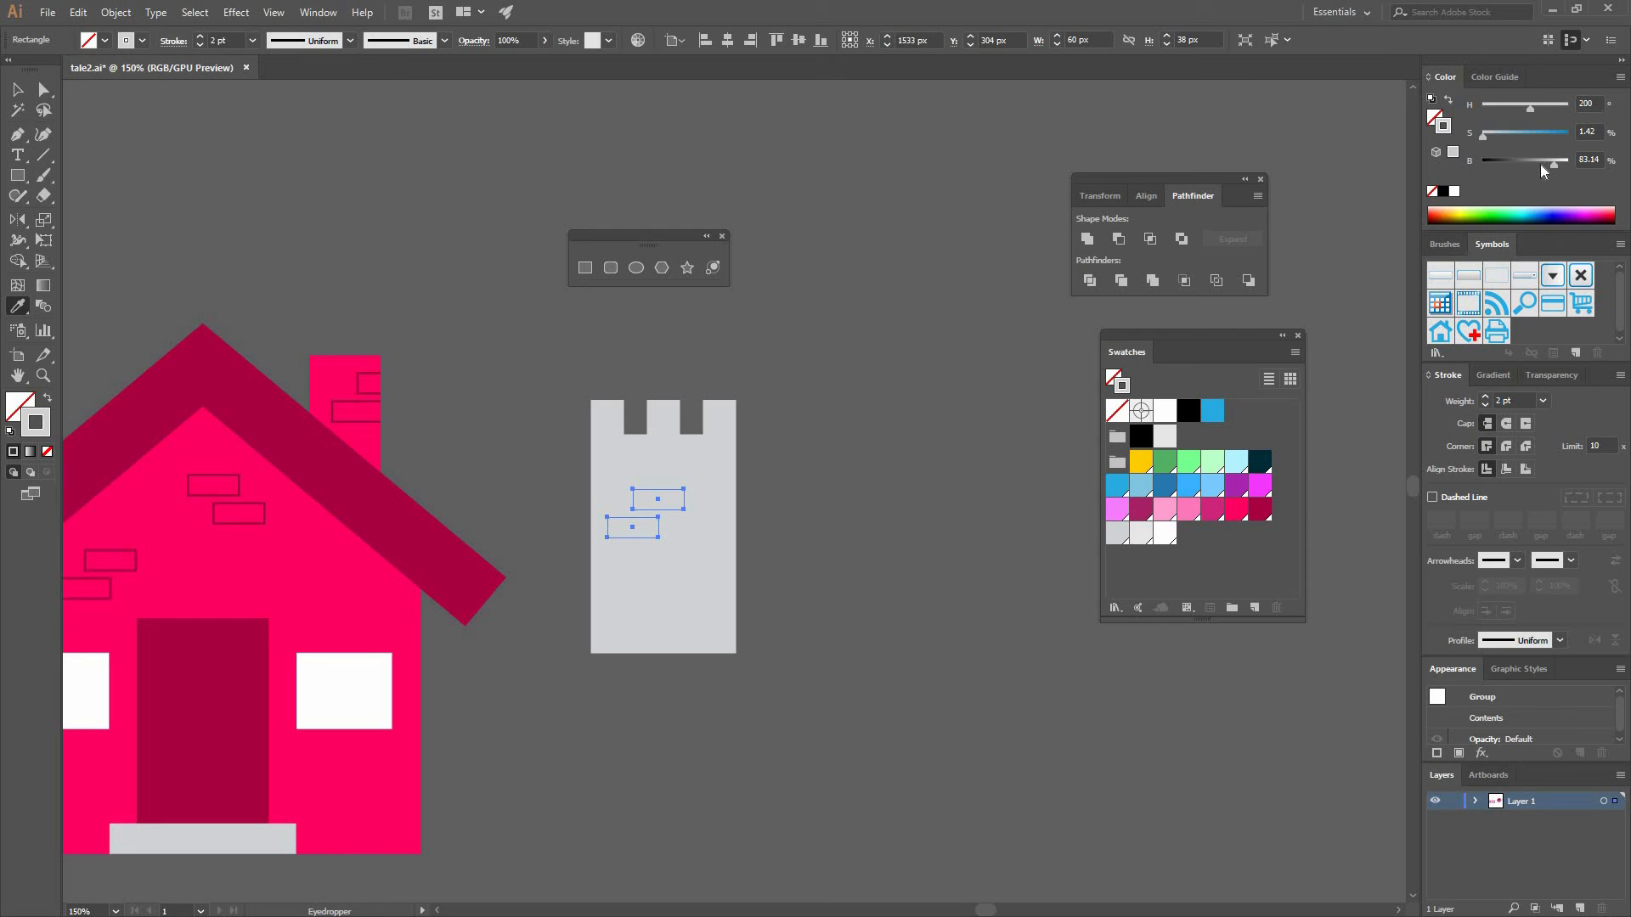
{"action": "left_click_drag", "start_coordinate": [1553, 164], "coordinate": [1533, 164]}
{"action": "key", "text": "v"}
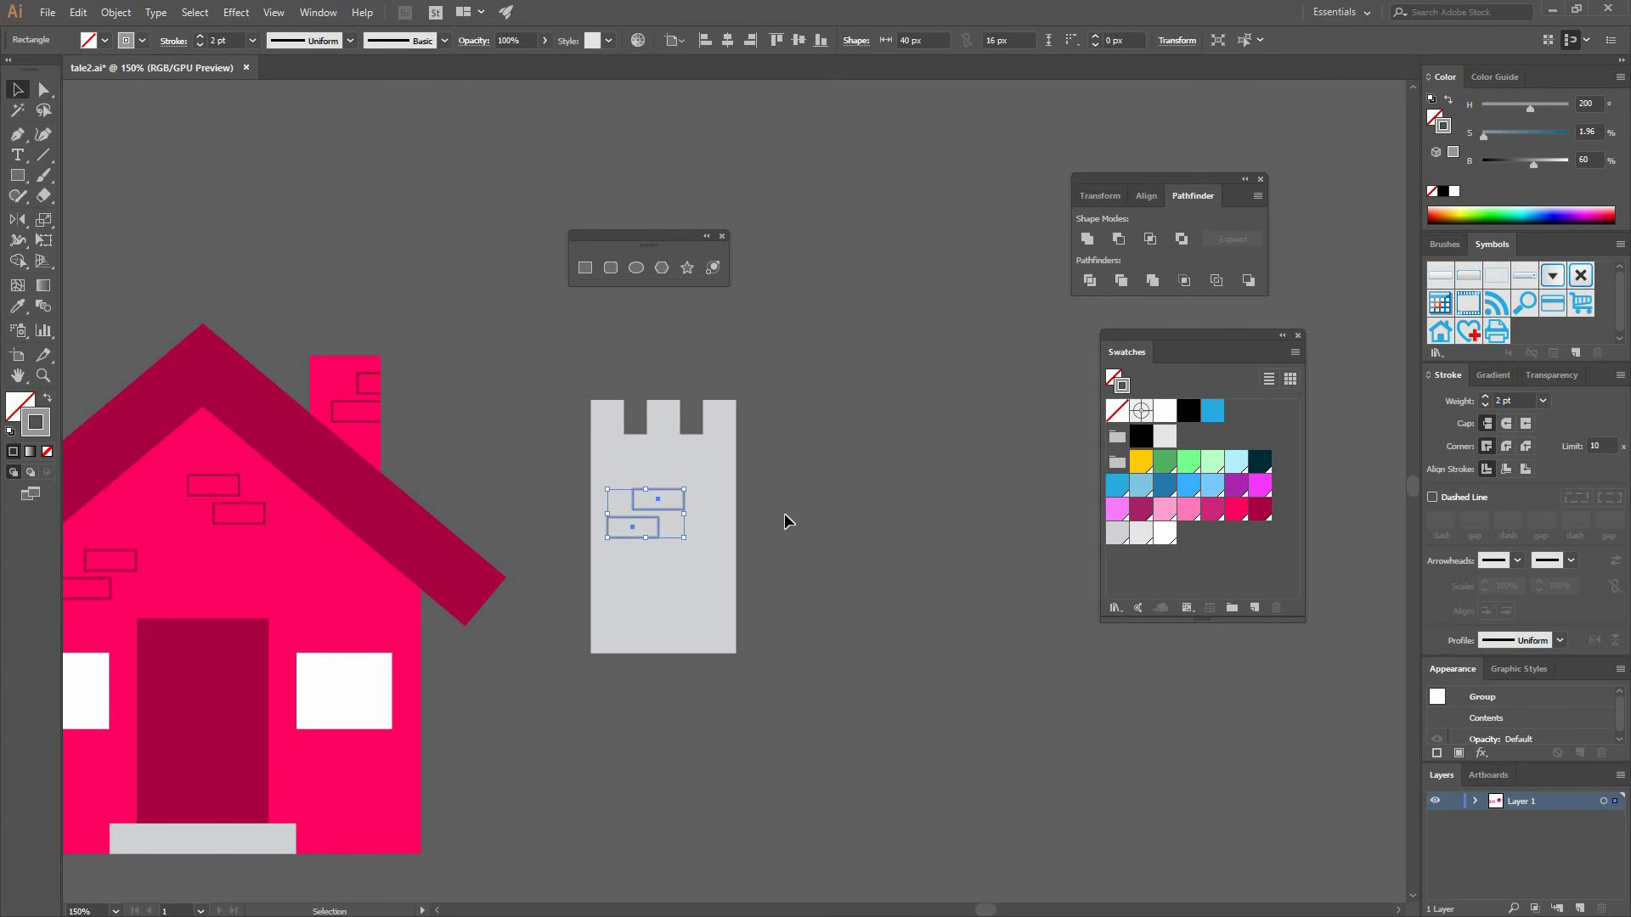
- Duplicate the tower's brick pair lower down near its right edge
{"action": "key", "text": "ctrl+d"}
{"action": "left_click_drag", "start_coordinate": [677, 538], "coordinate": [824, 611]}
{"action": "left_click", "coordinate": [846, 535]}
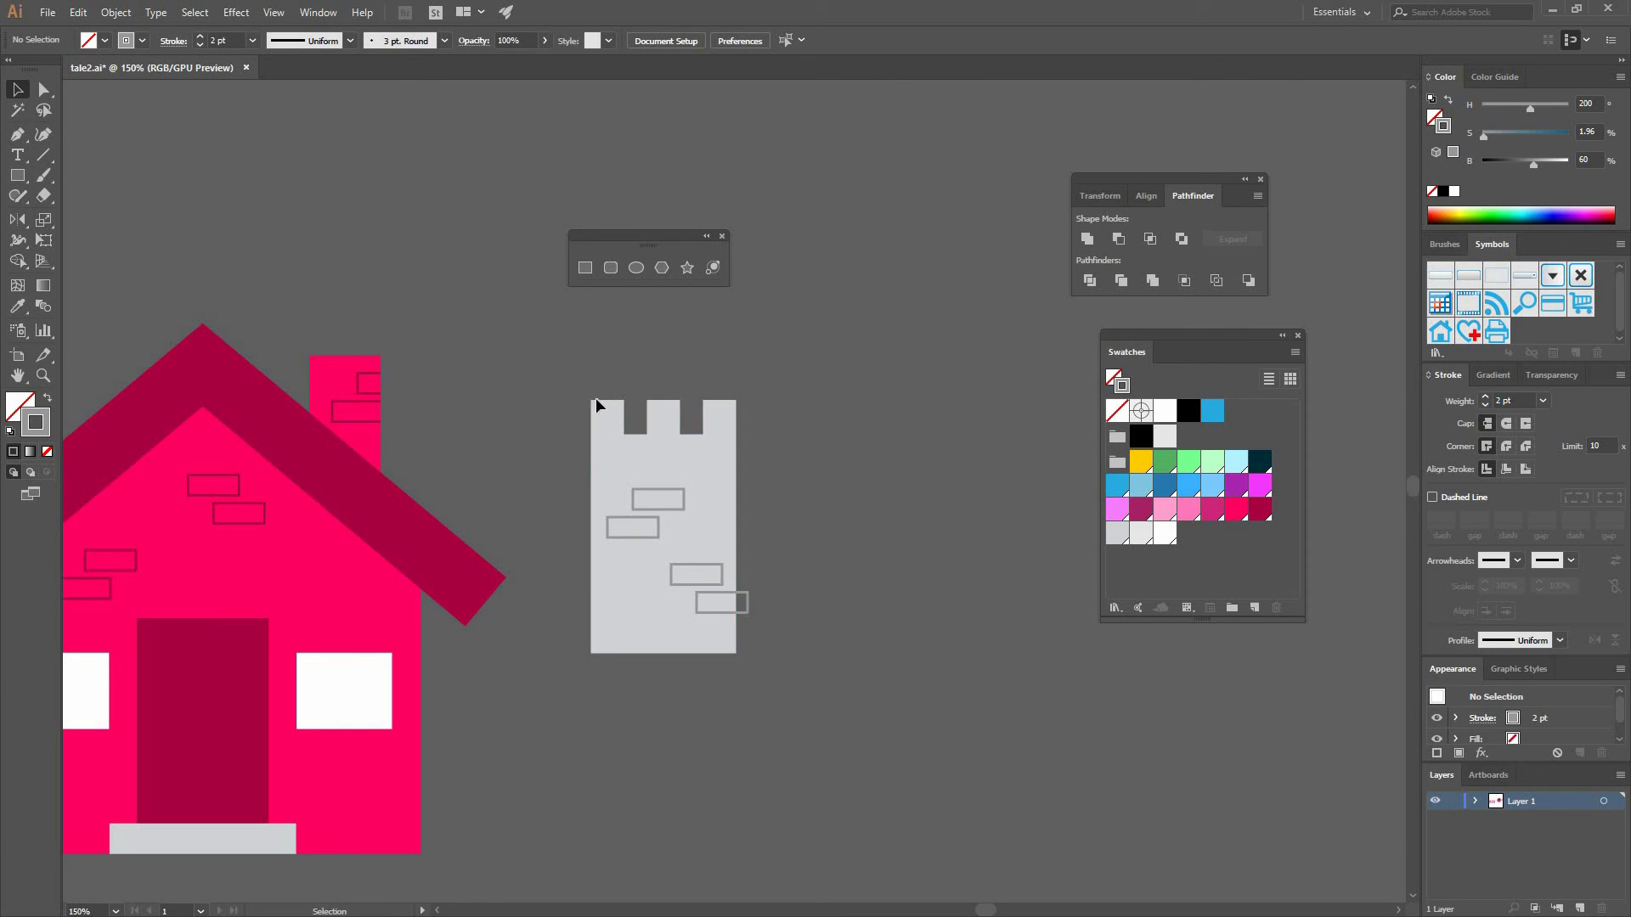
- Delete the entire tower together with its bricks
{"action": "key", "text": "ctrl+a"}
{"action": "key", "text": "Delete"}
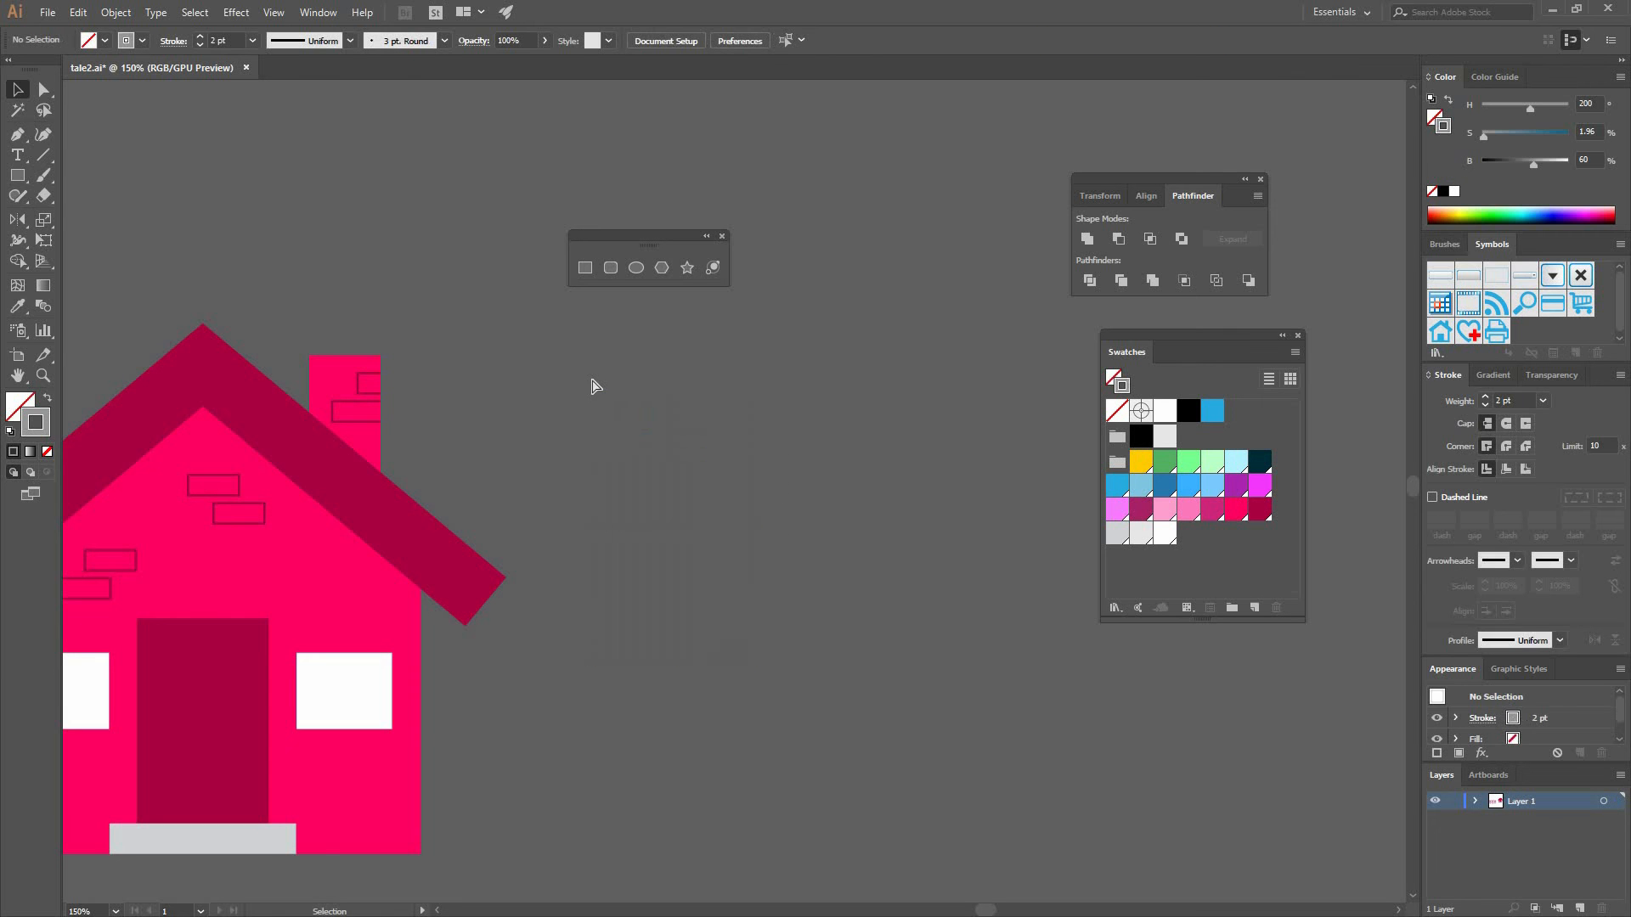
{"action": "key", "text": "ctrl+minus"}
{"action": "key", "text": "ctrl+minus"}
{"action": "key", "text": "ctrl+minus"}
{"action": "left_click_drag", "start_coordinate": [728, 518], "coordinate": [810, 530]}
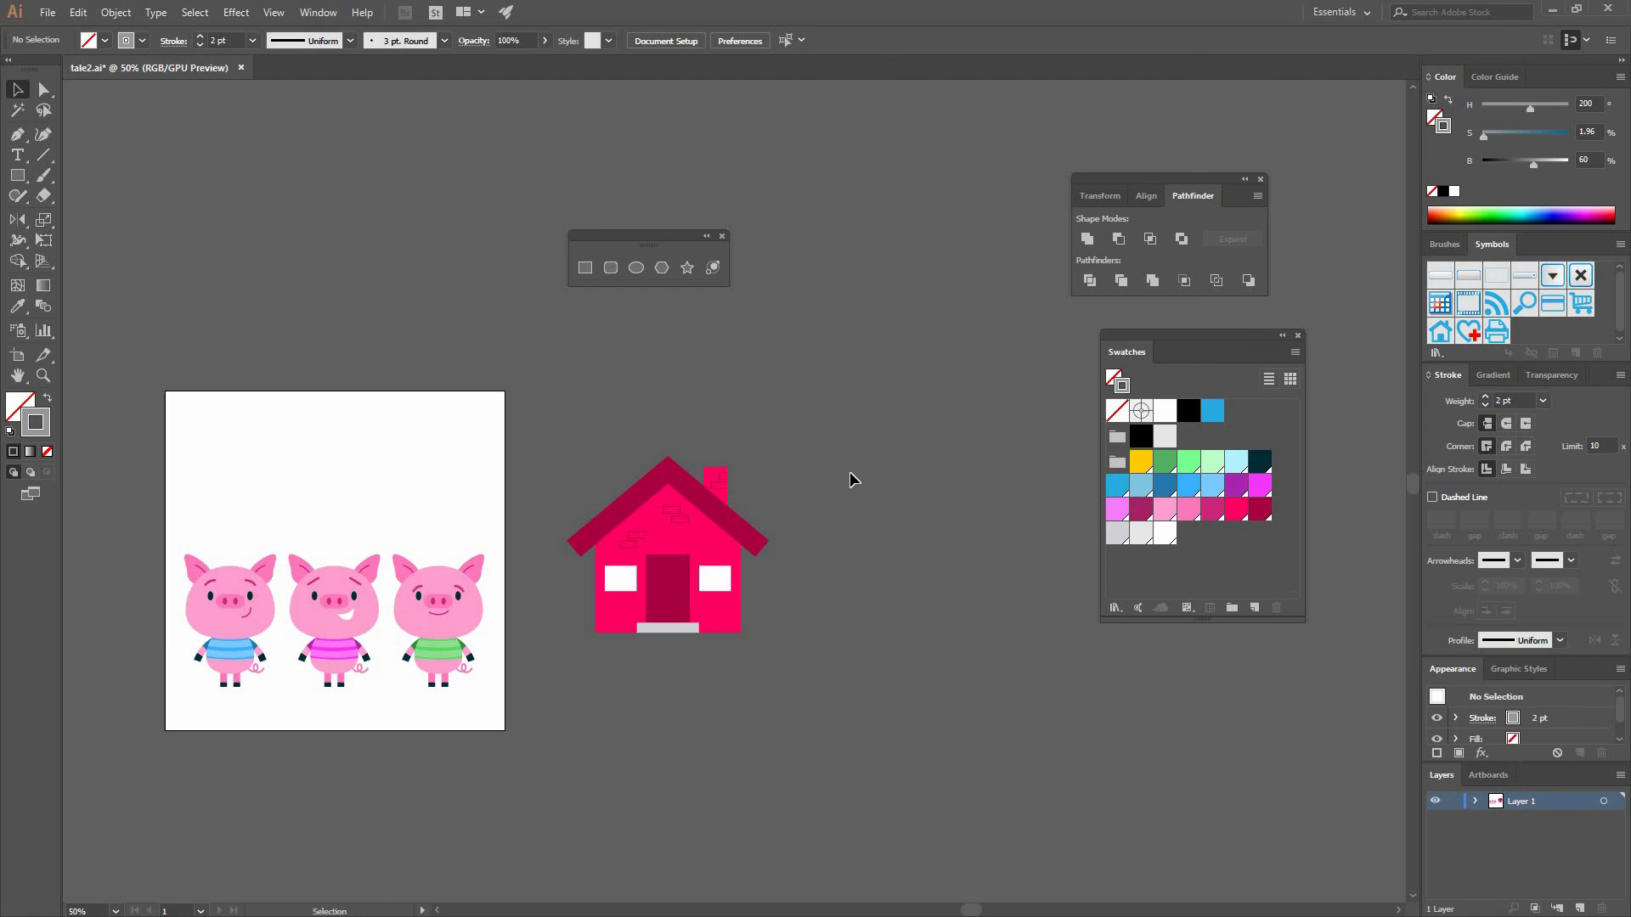